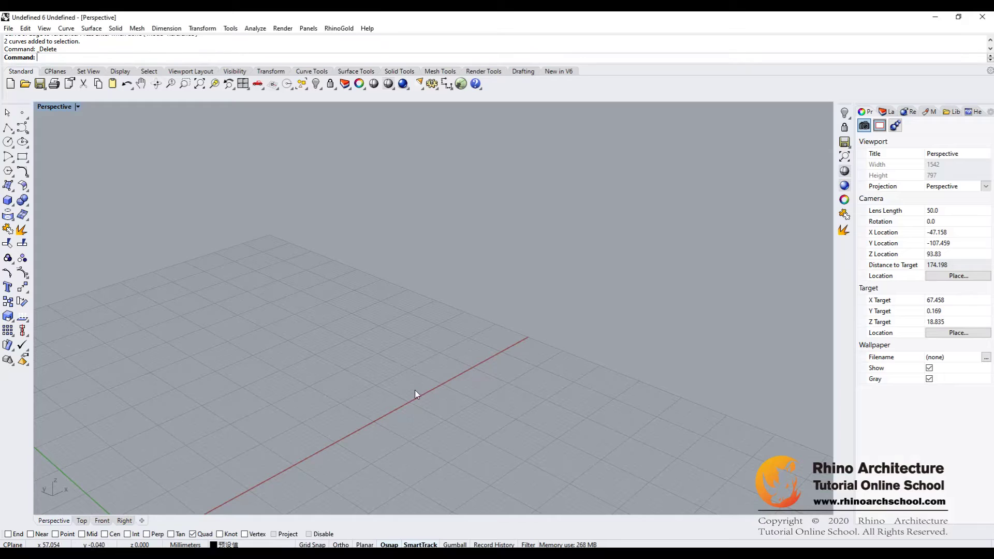
Step: Draw a wavy open control-point curve with seven points in the Top view, above the x-axis and beside the y-axis
{"action": "right_click_drag", "start_coordinate": [511, 387], "coordinate": [279, 212], "text": "shift"}
{"action": "double_click", "coordinate": [45, 107]}
{"action": "right_click_drag", "start_coordinate": [477, 301], "coordinate": [647, 269], "text": "shift"}
{"action": "right_click_drag", "start_coordinate": [276, 210], "coordinate": [300, 216], "text": "shift"}
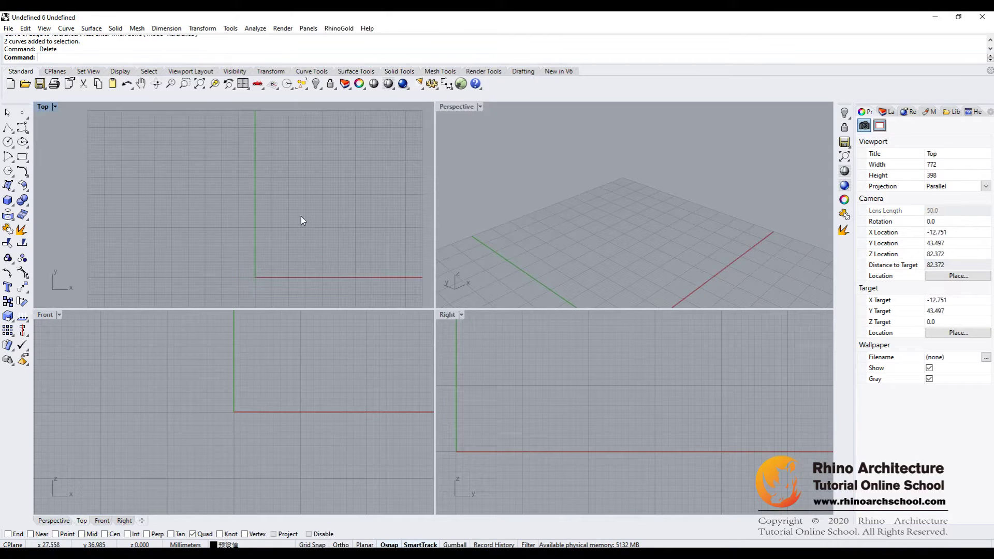
{"action": "double_click", "coordinate": [42, 108]}
{"action": "right_click_drag", "start_coordinate": [205, 268], "coordinate": [68, 225]}
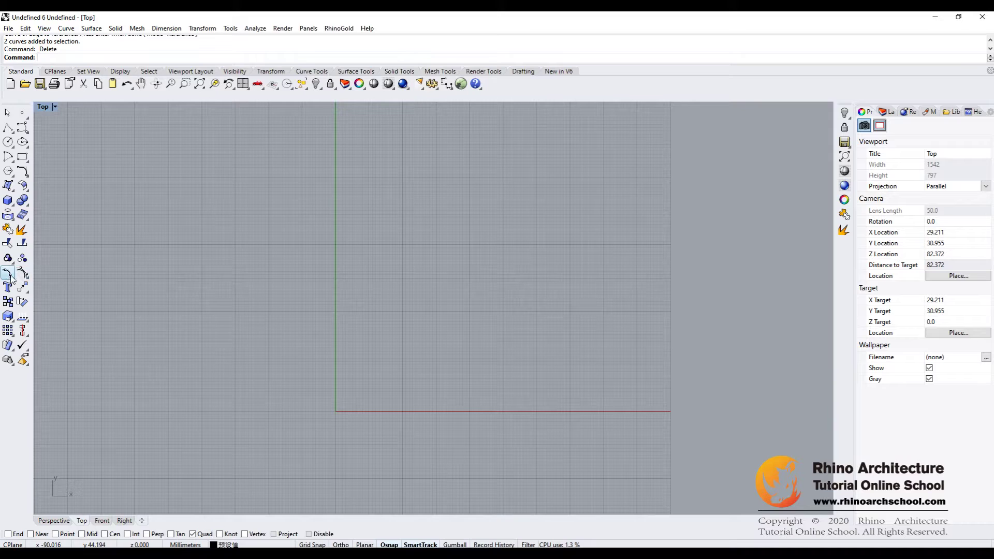
{"action": "left_click", "coordinate": [22, 127]}
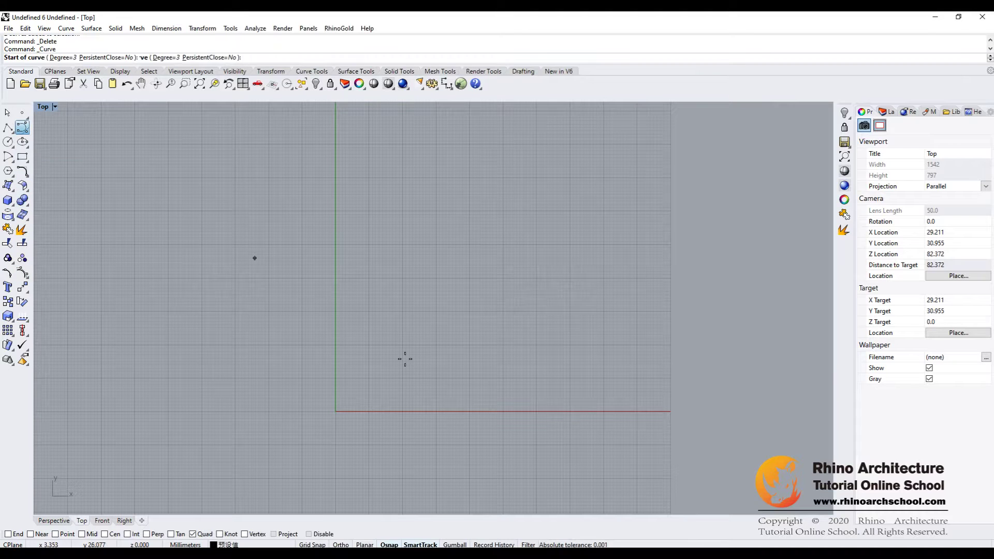
{"action": "left_click", "coordinate": [367, 343]}
{"action": "left_click", "coordinate": [408, 311]}
{"action": "left_click", "coordinate": [467, 304]}
{"action": "left_click", "coordinate": [520, 332]}
{"action": "left_click", "coordinate": [546, 371]}
{"action": "left_click", "coordinate": [587, 380]}
{"action": "left_click", "coordinate": [619, 355]}
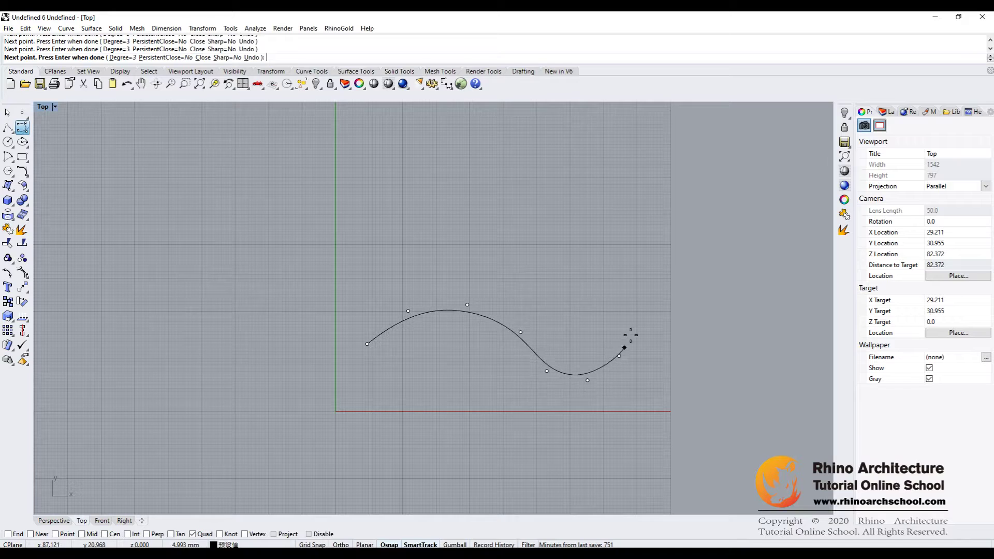
{"action": "key", "text": "Return"}
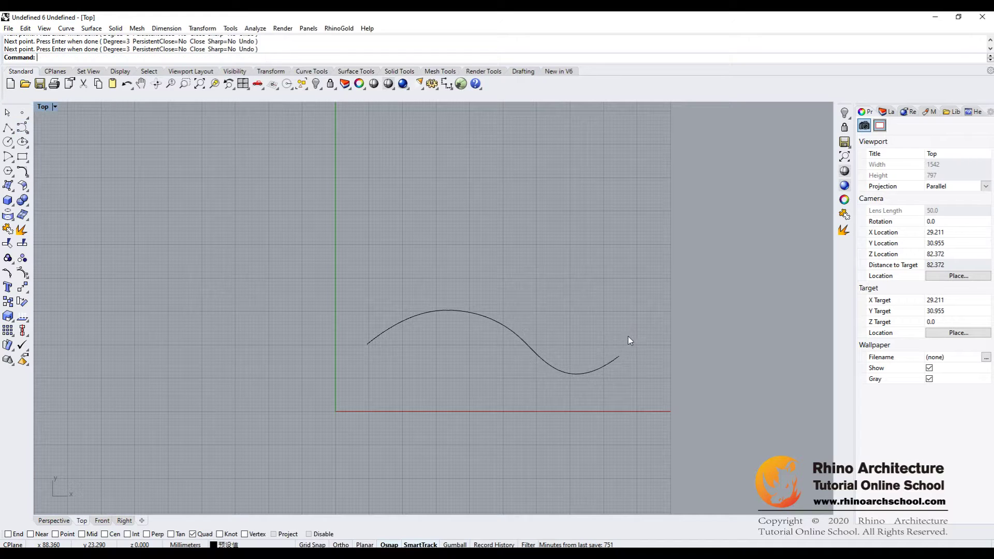
Step: Draw a second, flatter seven-point control-point curve that runs along the first one and crosses it
{"action": "left_click", "coordinate": [23, 126]}
{"action": "left_click", "coordinate": [362, 332]}
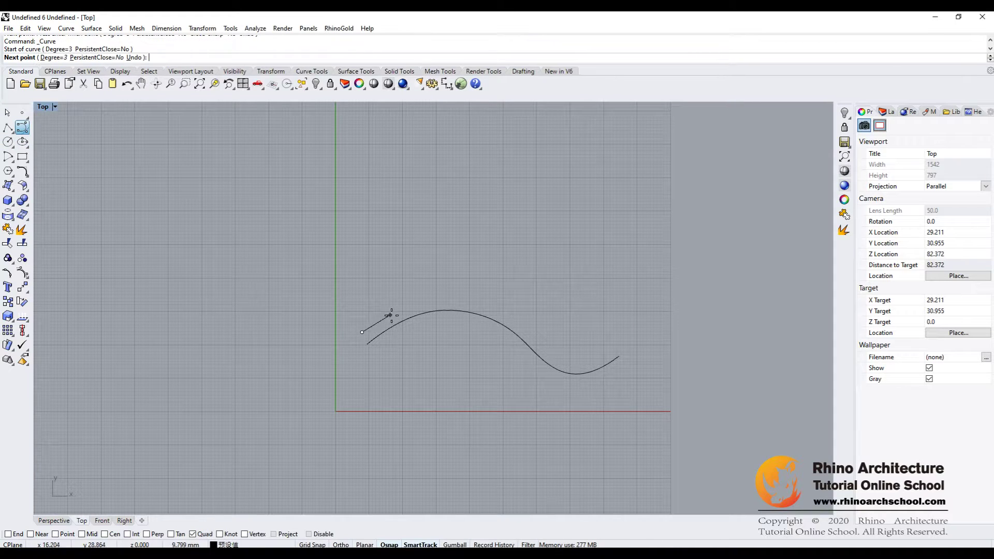
{"action": "left_click", "coordinate": [398, 317]}
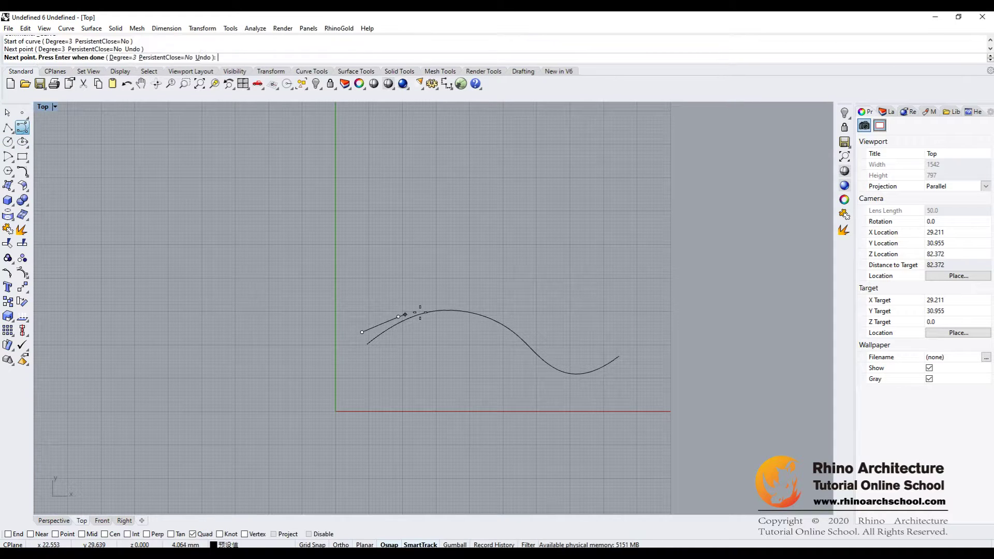
{"action": "left_click", "coordinate": [448, 318]}
{"action": "left_click", "coordinate": [493, 336]}
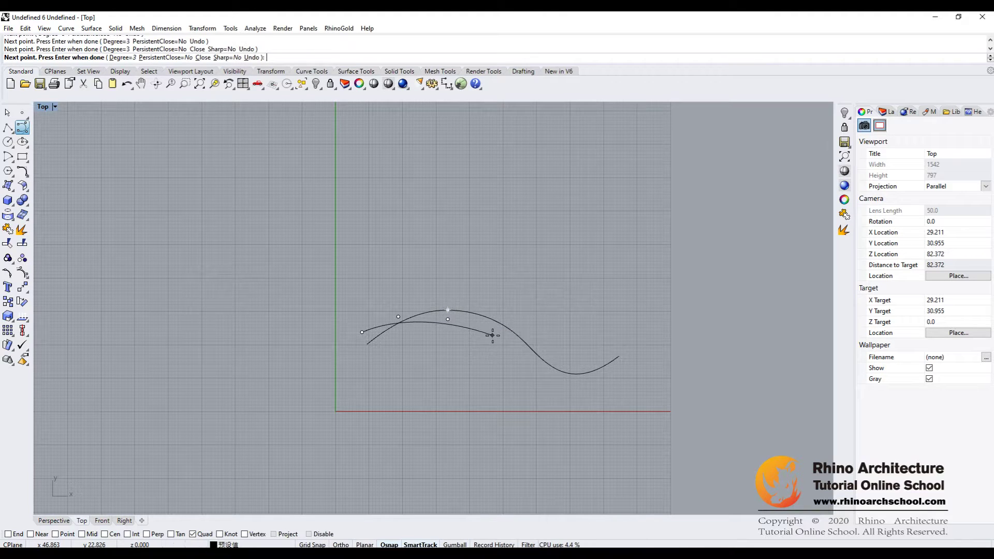
{"action": "left_click", "coordinate": [553, 352]}
{"action": "left_click", "coordinate": [592, 362]}
{"action": "left_click", "coordinate": [616, 346]}
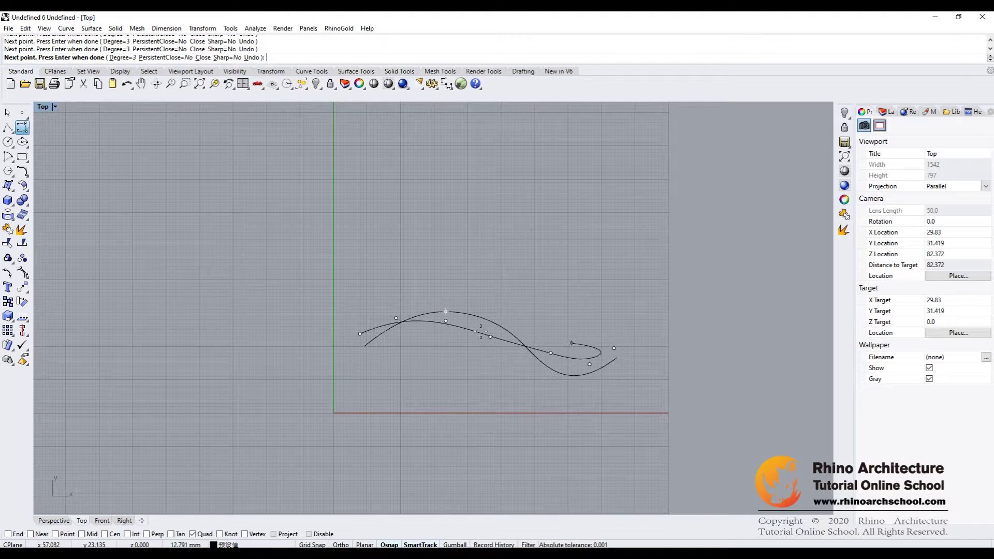
{"action": "key", "text": "Return"}
Step: Shift the second curve's third and fourth control points slightly up along the curve, and delete the fourth one
{"action": "left_click", "coordinate": [494, 340]}
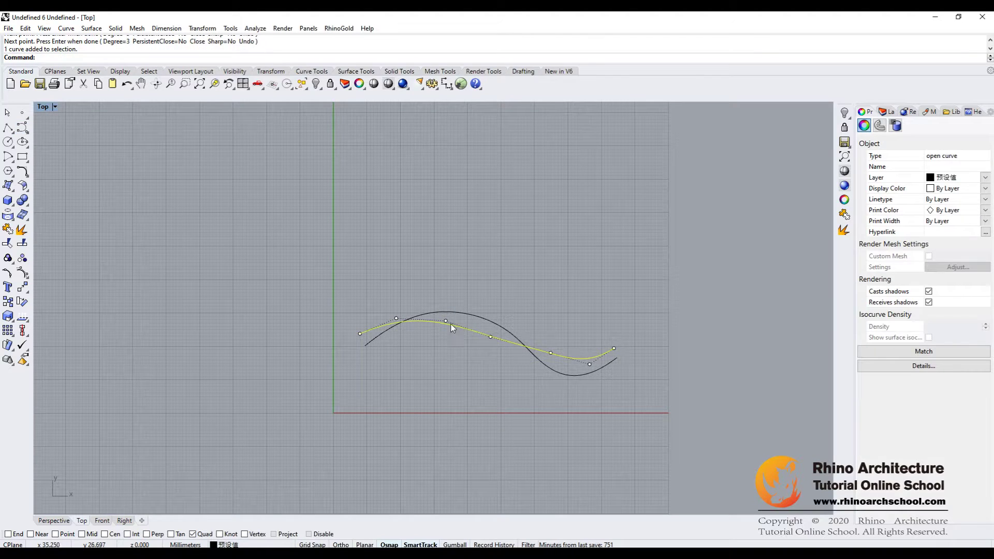
{"action": "left_click_drag", "start_coordinate": [446, 321], "coordinate": [499, 335]}
{"action": "left_click", "coordinate": [492, 337]}
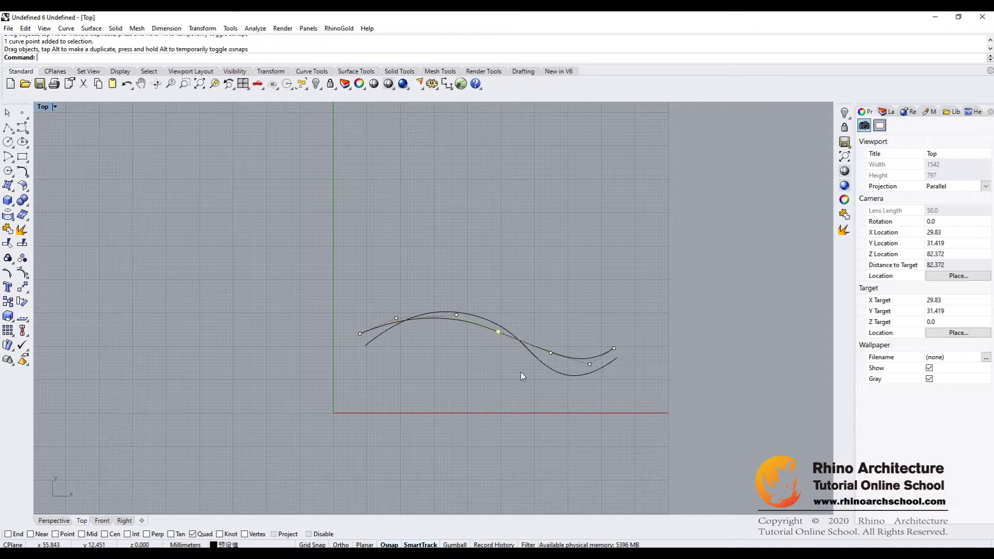
{"action": "key", "text": "Delete"}
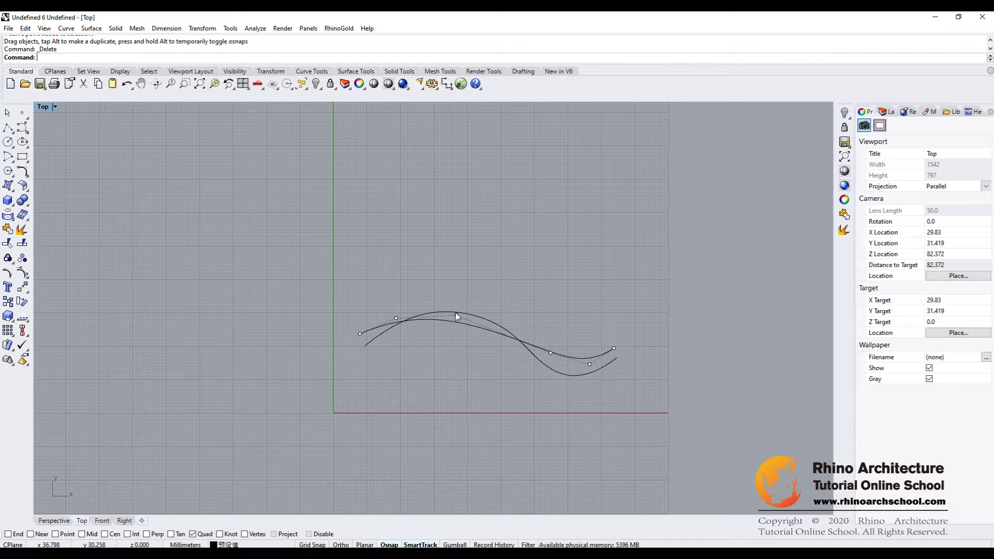
Step: Delete the control point in the second curve's valley and move the neighbouring inner point down into that valley
{"action": "left_click", "coordinate": [470, 318]}
{"action": "left_click", "coordinate": [495, 341]}
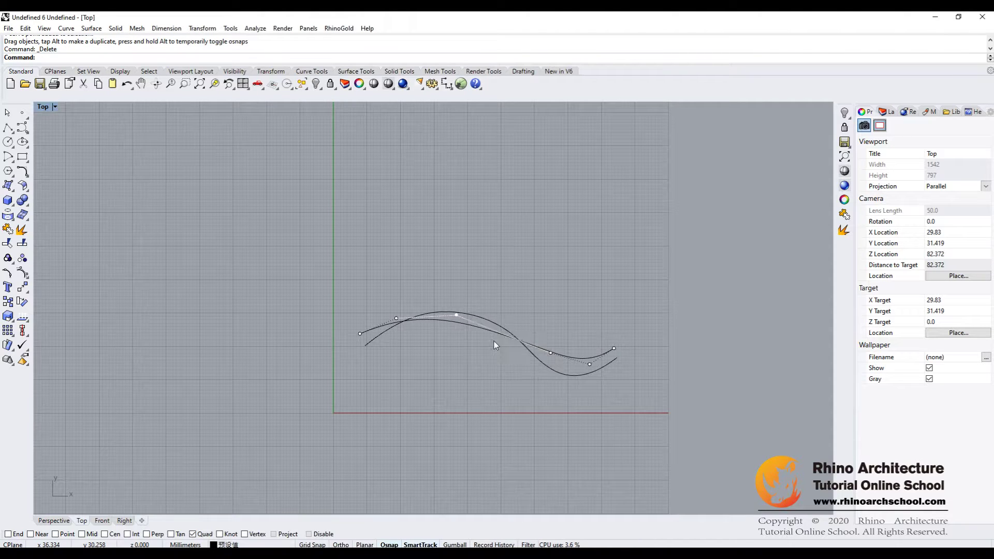
{"action": "left_click", "coordinate": [590, 364]}
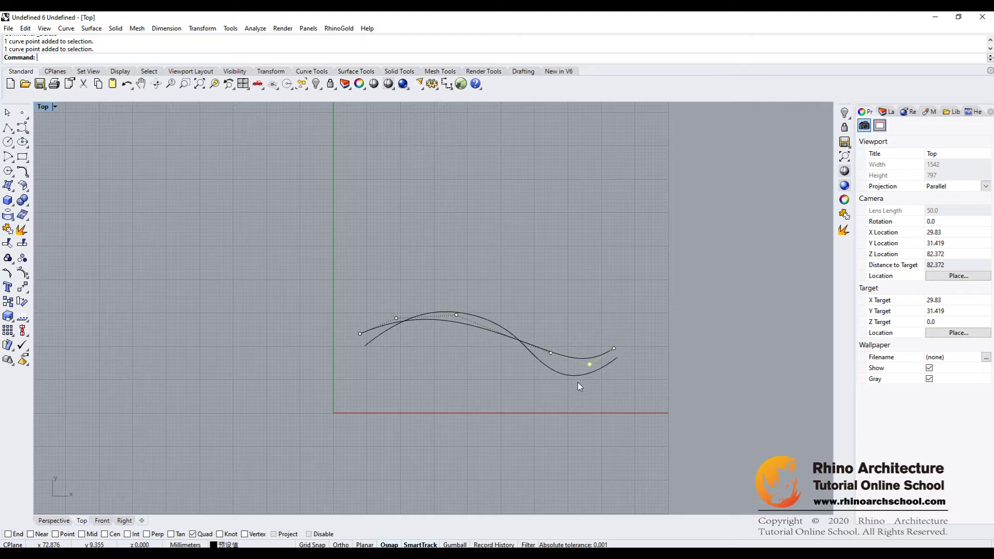
{"action": "key", "text": "Delete"}
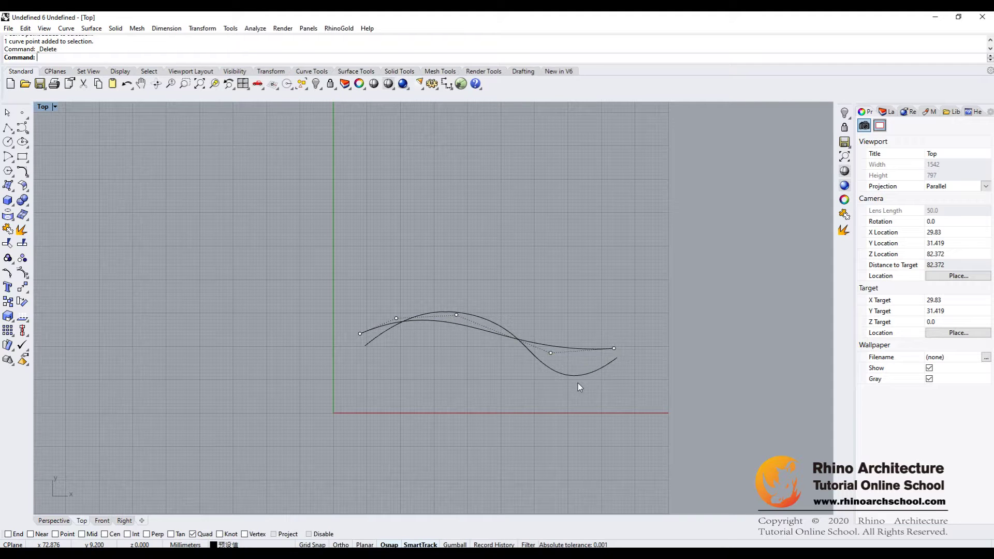
{"action": "left_click_drag", "start_coordinate": [550, 352], "coordinate": [573, 366]}
Step: Move the flatter curve vertically upward in the Right view so that it sits above the first curve
{"action": "right_click_drag", "start_coordinate": [483, 358], "coordinate": [465, 354]}
{"action": "double_click", "coordinate": [43, 108]}
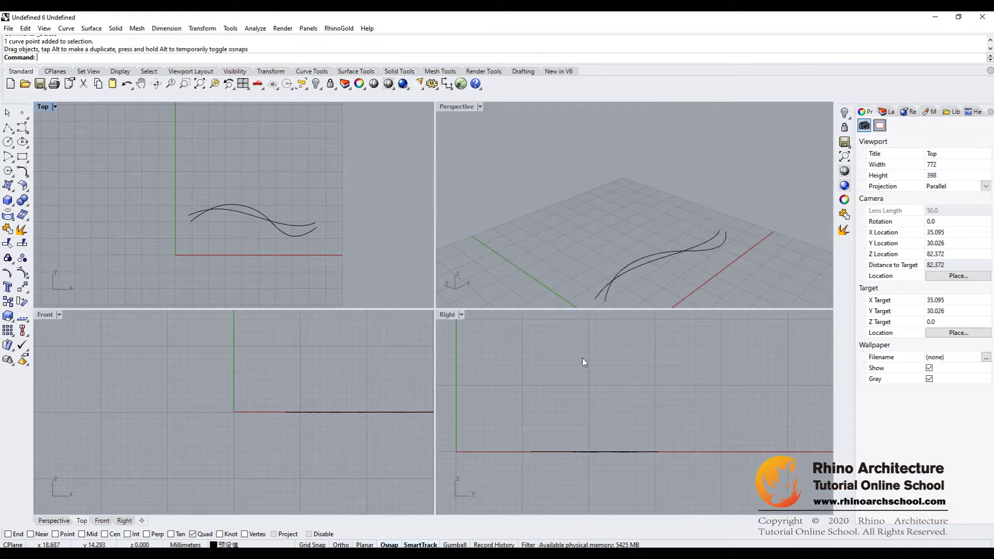
{"action": "left_click", "coordinate": [255, 213]}
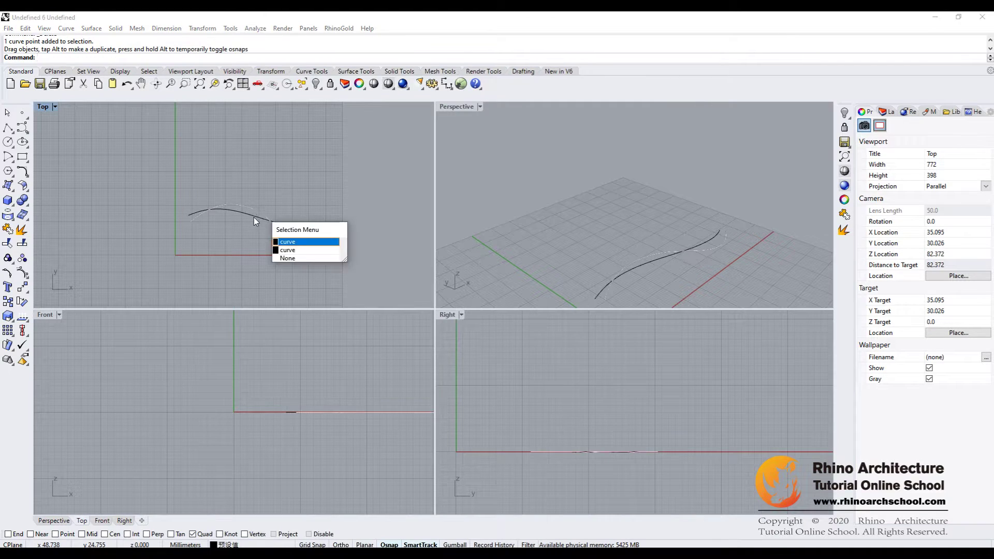
{"action": "left_click", "coordinate": [282, 237]}
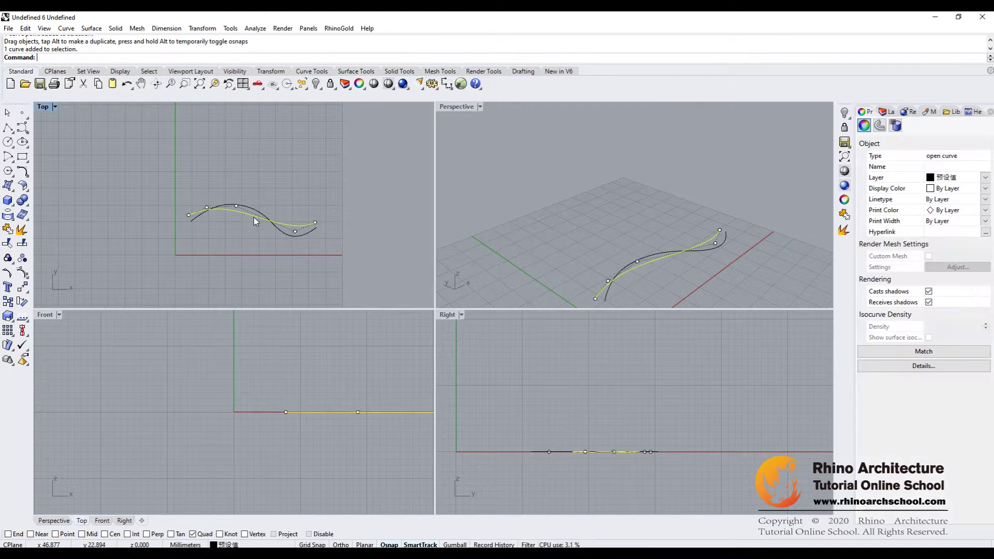
{"action": "left_click", "coordinate": [22, 287]}
{"action": "left_click", "coordinate": [677, 455]}
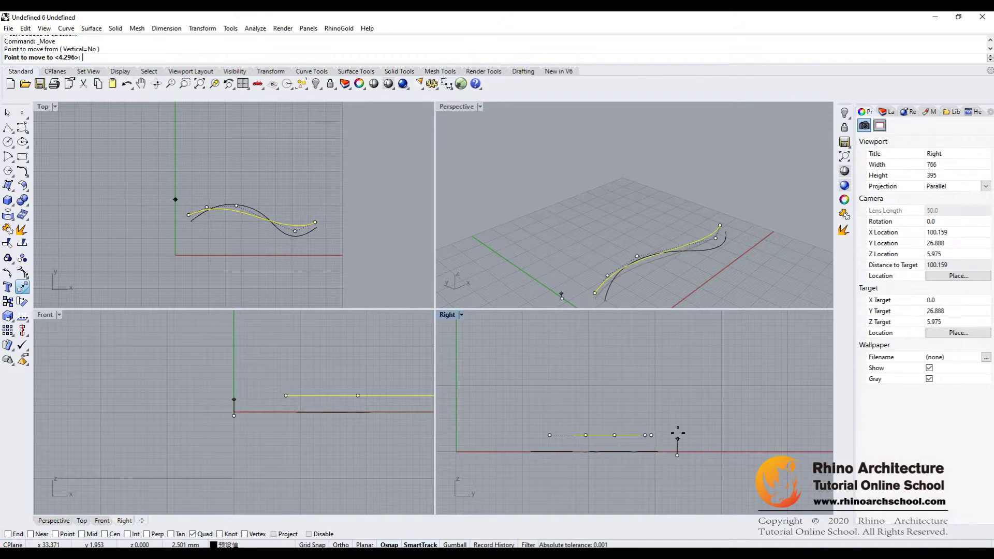
{"action": "left_click", "coordinate": [680, 389]}
{"action": "right_click_drag", "start_coordinate": [668, 269], "coordinate": [748, 244]}
{"action": "right_click", "coordinate": [687, 259]}
{"action": "key", "text": "Escape"}
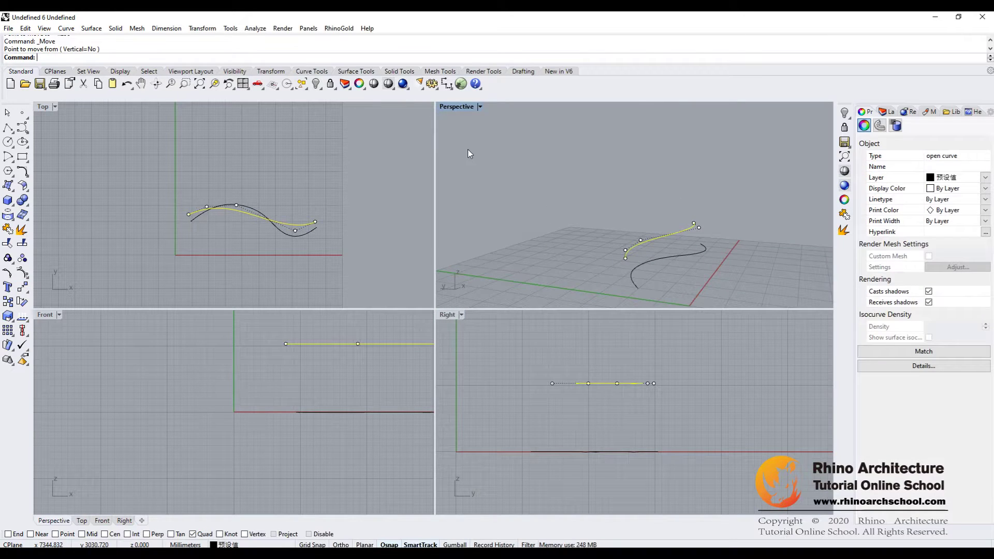
Step: Maximize the Perspective viewport, clear the selection and open Grasshopper
{"action": "double_click", "coordinate": [456, 107]}
{"action": "right_click_drag", "start_coordinate": [530, 332], "coordinate": [644, 411]}
{"action": "key", "text": "Escape"}
{"action": "right_click_drag", "start_coordinate": [541, 319], "coordinate": [564, 391]}
{"action": "scroll", "coordinate": [482, 376], "scroll_direction": "up", "scroll_amount": 3}
{"action": "scroll", "coordinate": [482, 376], "scroll_direction": "down", "scroll_amount": 3}
{"action": "right_click_drag", "start_coordinate": [553, 289], "coordinate": [534, 291]}
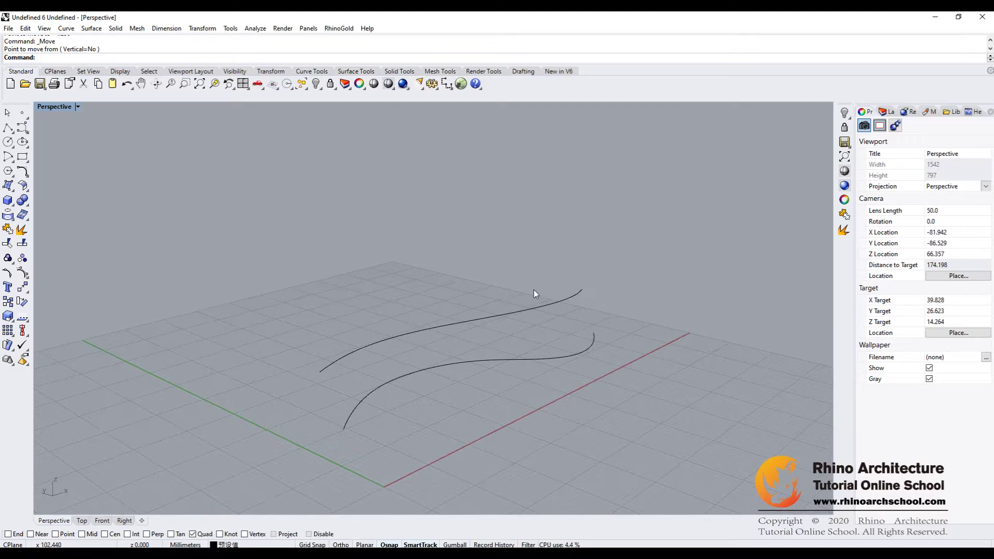
{"action": "left_click", "coordinate": [461, 84]}
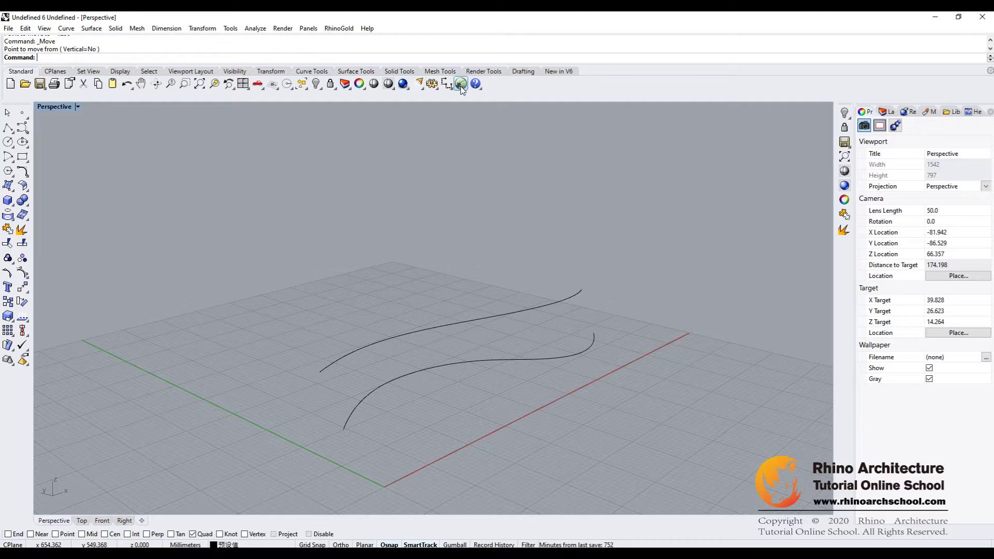
{"action": "right_click_drag", "start_coordinate": [502, 166], "coordinate": [487, 166]}
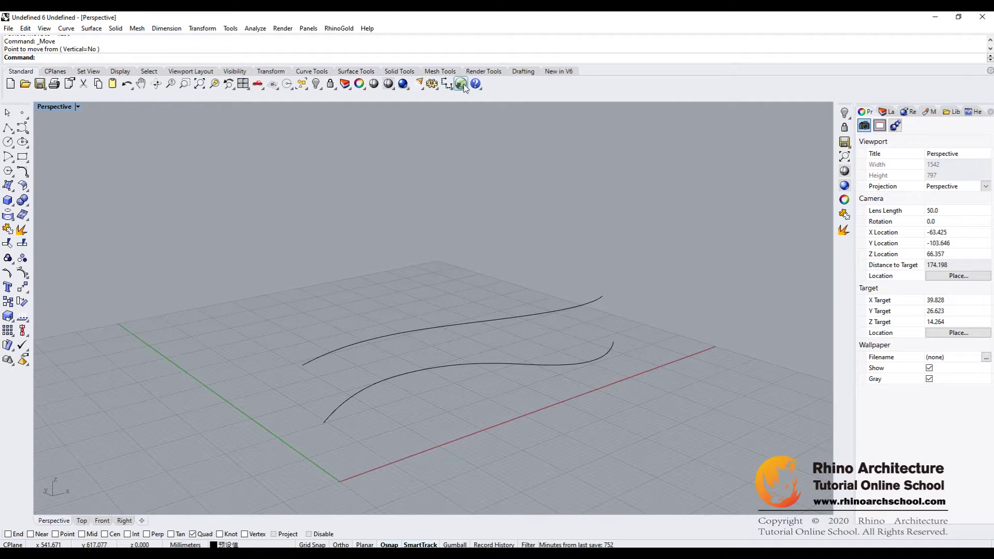
{"action": "left_click", "coordinate": [460, 84]}
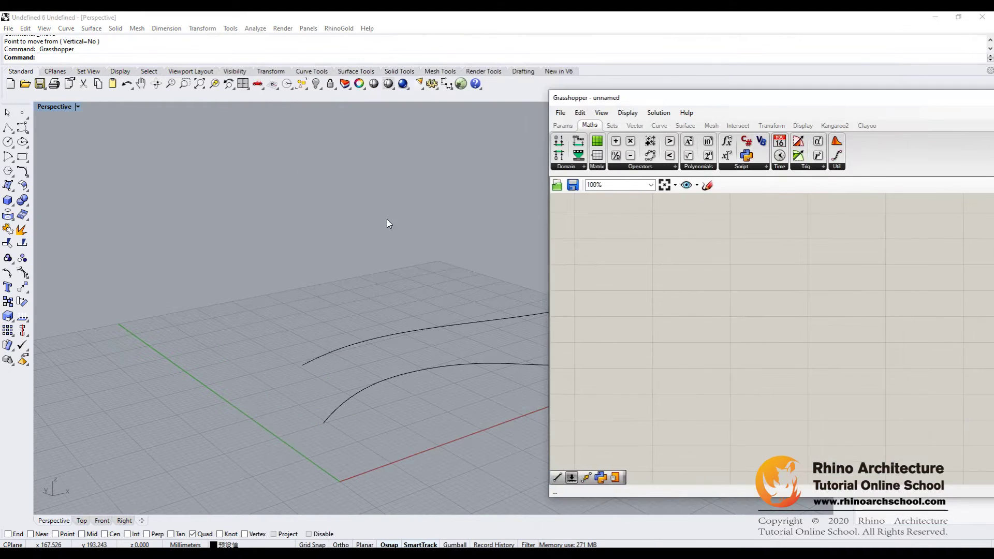
Step: Add a Curve parameter to the Grasshopper canvas and reference both drawn curves in it as multiple curves
{"action": "right_click_drag", "start_coordinate": [388, 223], "coordinate": [302, 235]}
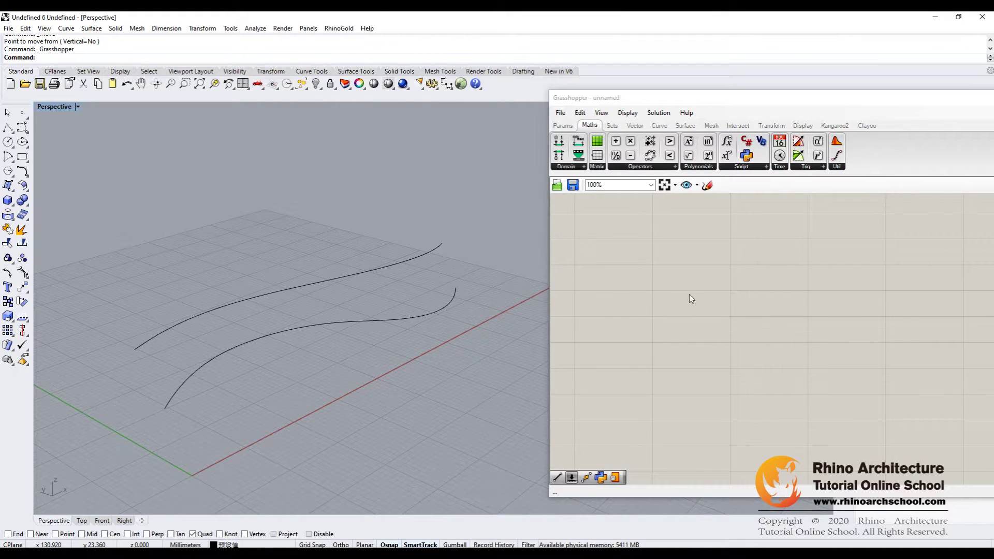
{"action": "double_click", "coordinate": [650, 282]}
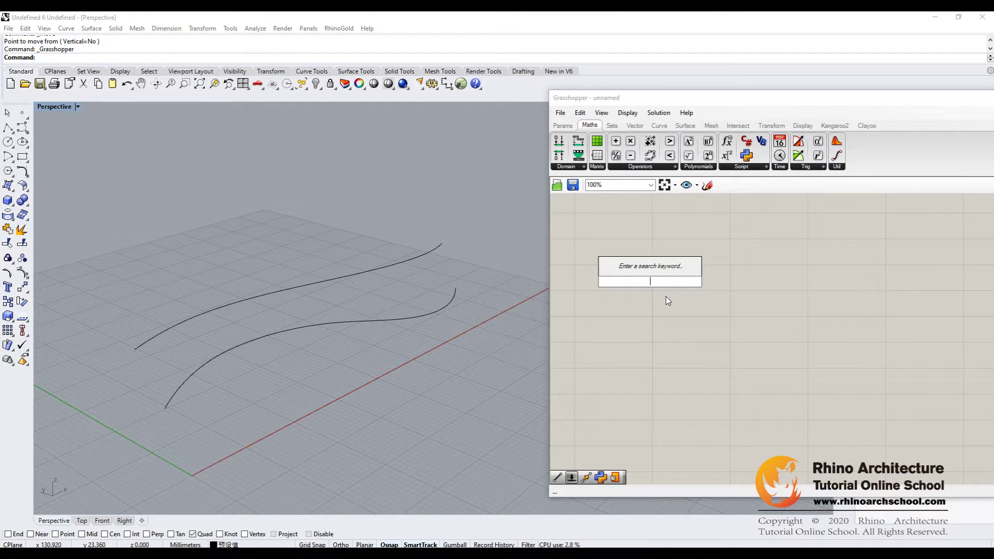
{"action": "type", "text": "curve"}
{"action": "key", "text": "Return"}
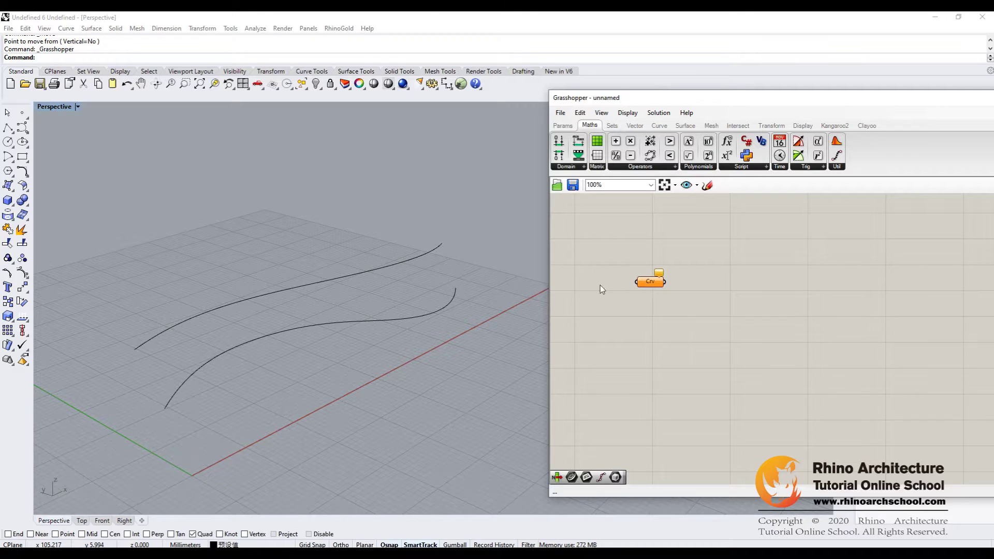
{"action": "right_click", "coordinate": [650, 283]}
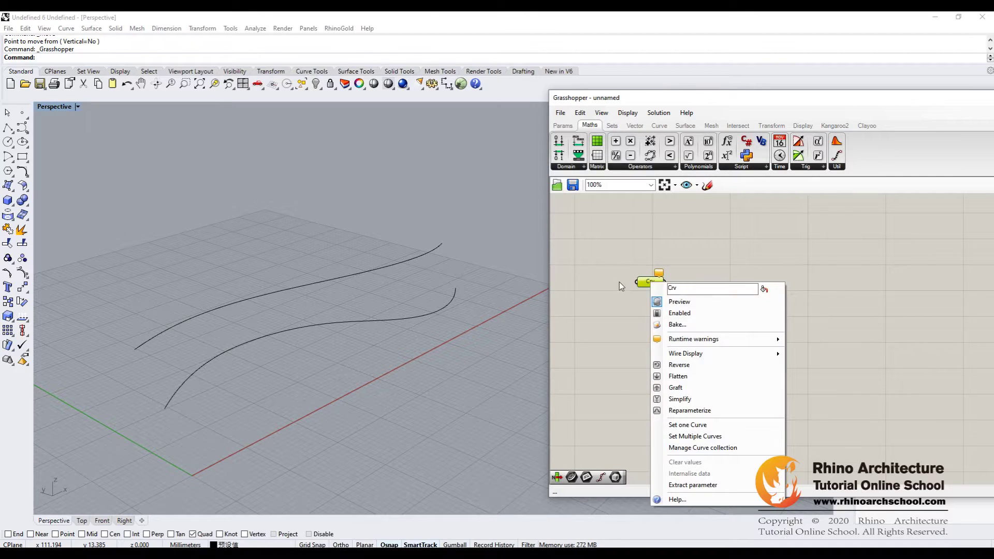
{"action": "left_click", "coordinate": [705, 437]}
{"action": "left_click_drag", "start_coordinate": [276, 380], "coordinate": [466, 207]}
{"action": "key", "text": "Return"}
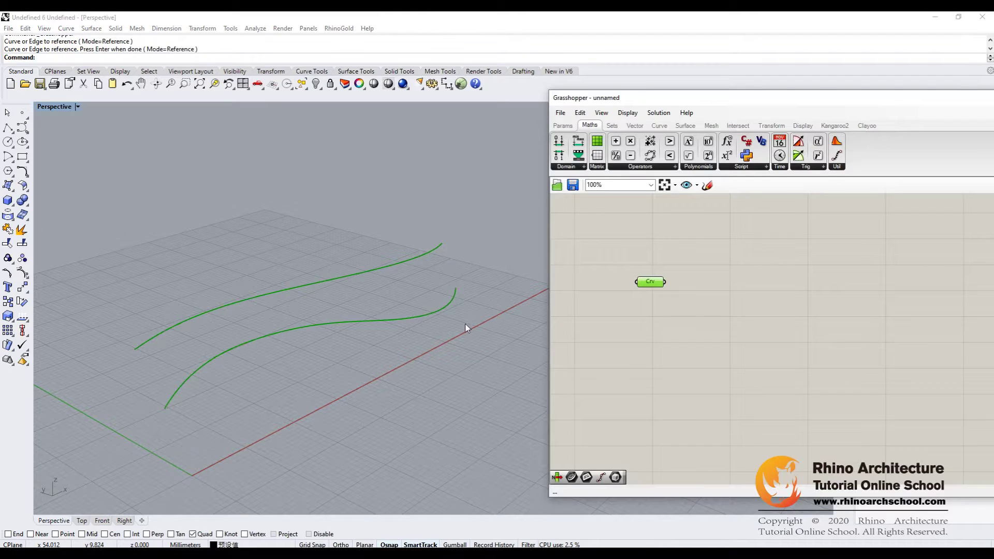
Step: Add a List Item component beside the Curve parameter and connect the parameter to its list input
{"action": "left_click_drag", "start_coordinate": [748, 98], "coordinate": [634, 90]}
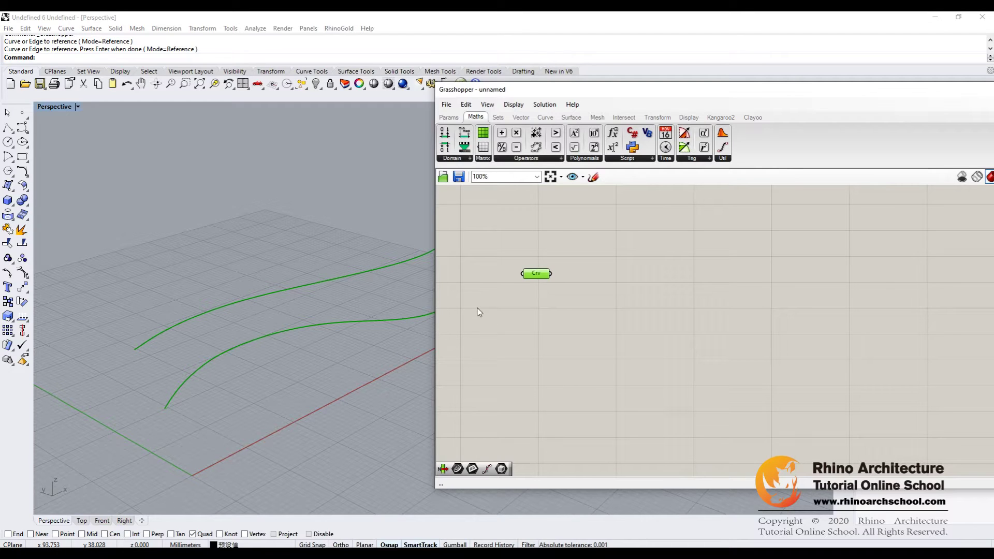
{"action": "mouse_move", "coordinate": [629, 283]}
{"action": "right_mouse_down"}
{"action": "mouse_move", "coordinate": [580, 284]}
{"action": "mouse_move", "coordinate": [617, 293]}
{"action": "right_mouse_up"}
{"action": "right_click_drag", "start_coordinate": [356, 343], "coordinate": [352, 242]}
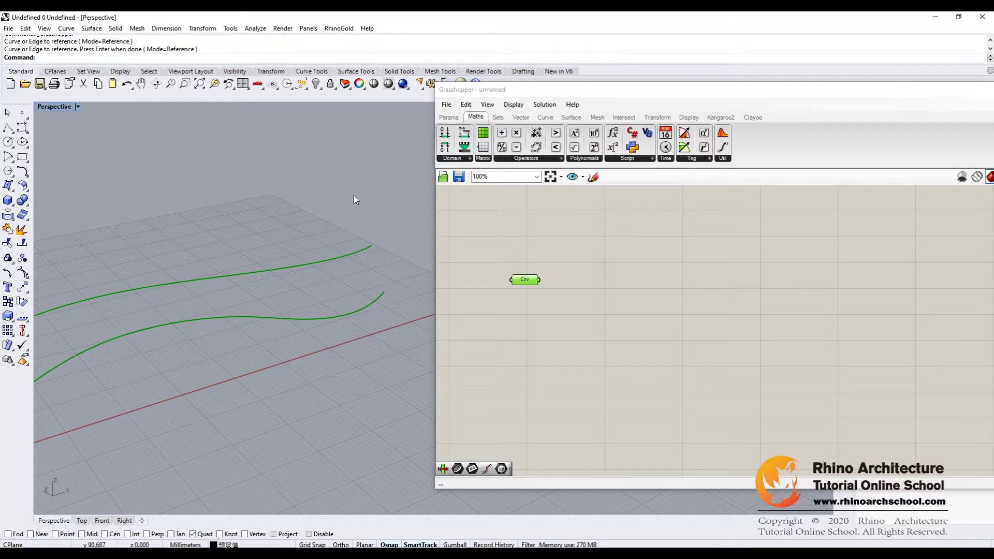
{"action": "right_click_drag", "start_coordinate": [627, 274], "coordinate": [612, 272]}
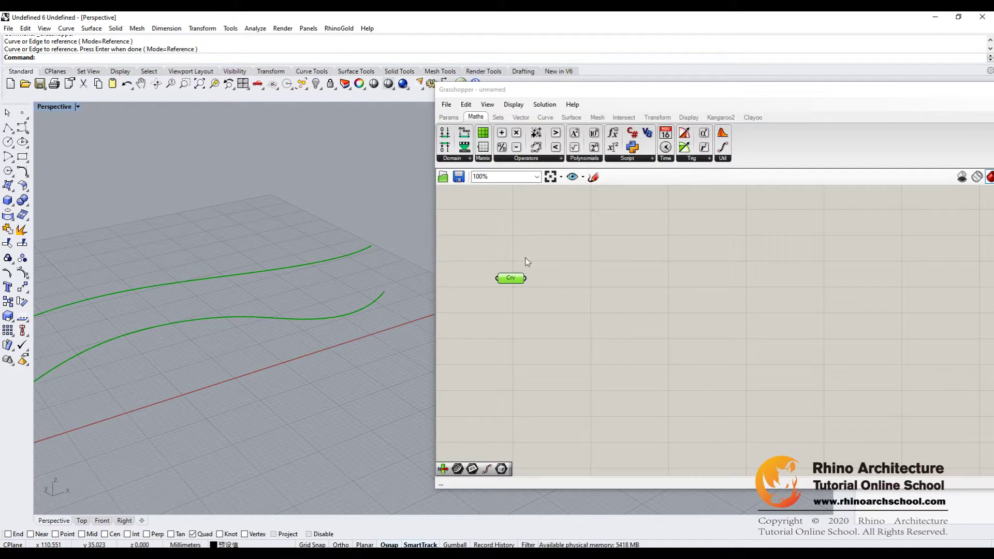
{"action": "double_click", "coordinate": [578, 264]}
{"action": "type", "text": "list"}
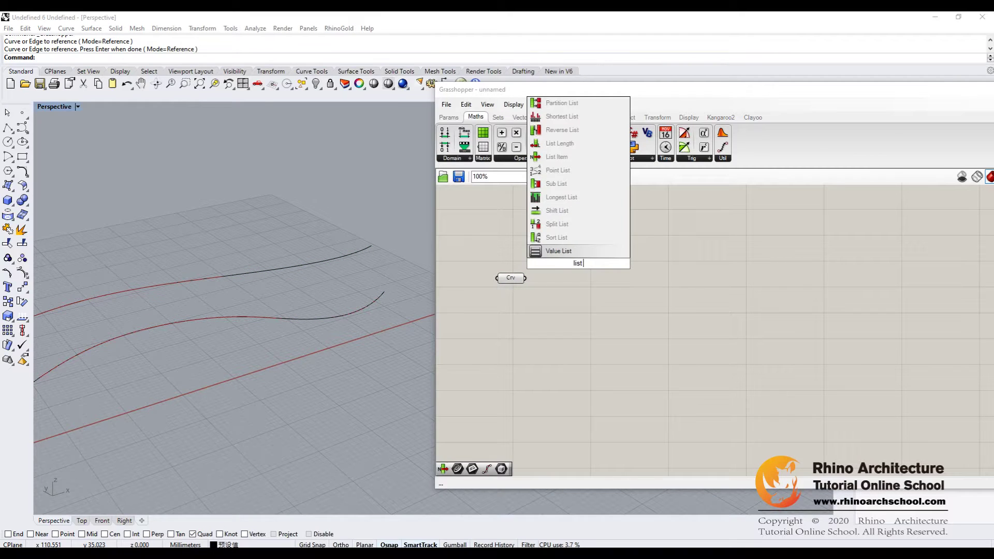
{"action": "type", "text": " item"}
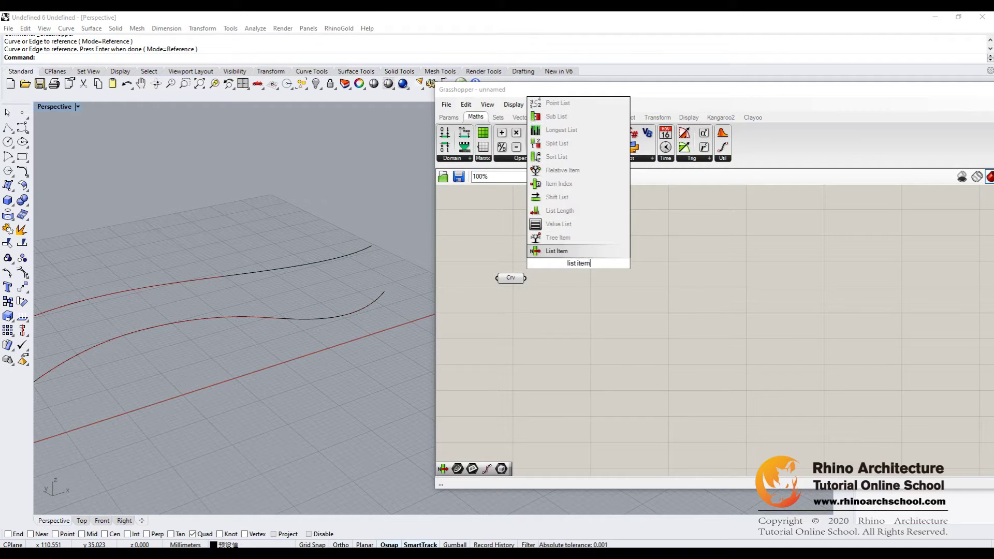
{"action": "key", "text": "Return"}
{"action": "left_click_drag", "start_coordinate": [589, 268], "coordinate": [557, 280]}
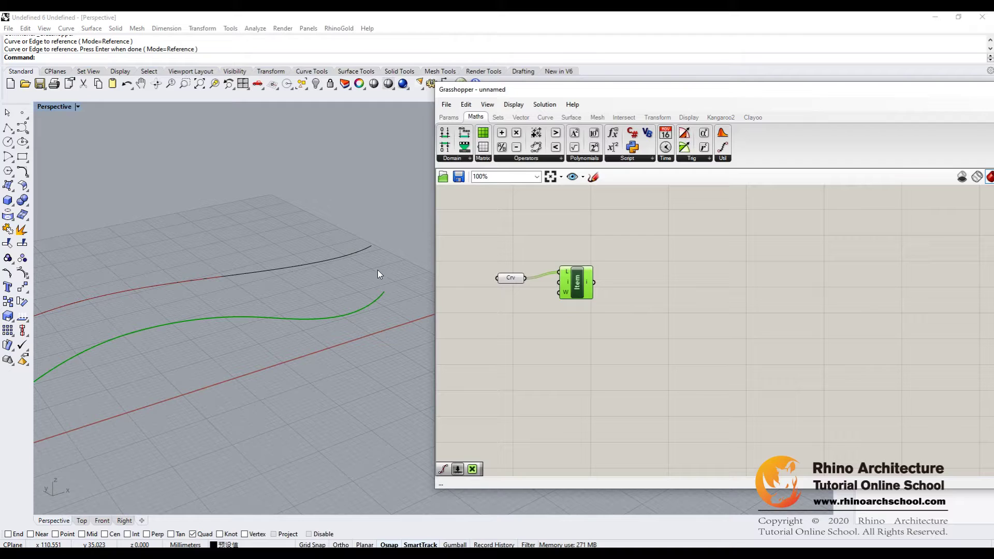
Step: Add a second output, +1, to the List Item component and clear the selection
{"action": "scroll", "coordinate": [585, 297], "scroll_direction": "up", "scroll_amount": 5}
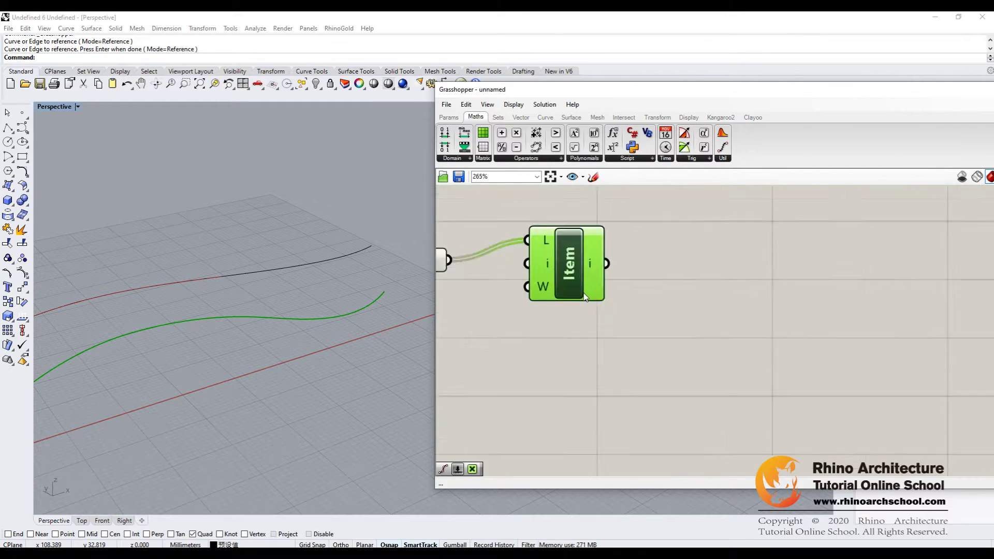
{"action": "scroll", "coordinate": [585, 295], "scroll_direction": "up", "scroll_amount": 6}
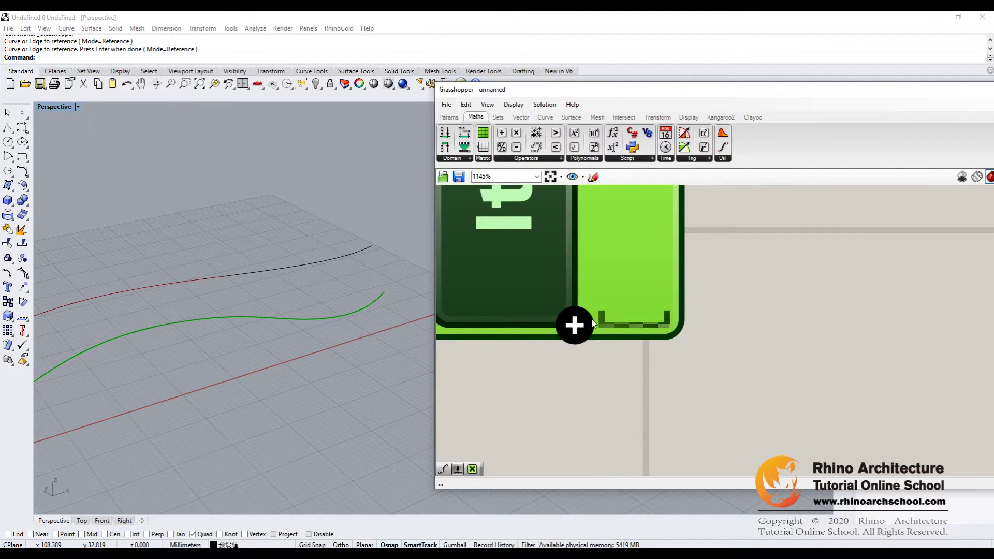
{"action": "scroll", "coordinate": [569, 326], "scroll_direction": "down", "scroll_amount": 3}
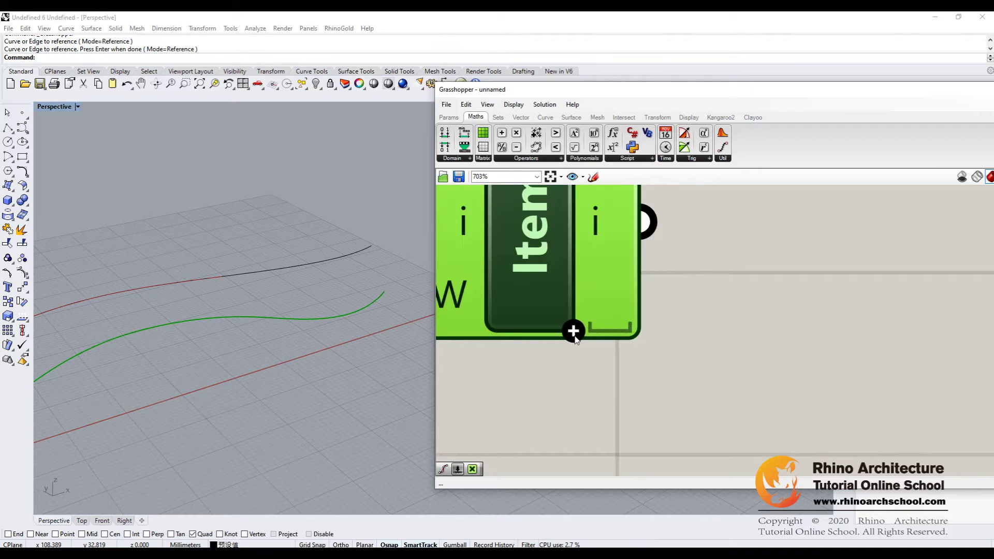
{"action": "scroll", "coordinate": [763, 306], "scroll_direction": "down", "scroll_amount": 1}
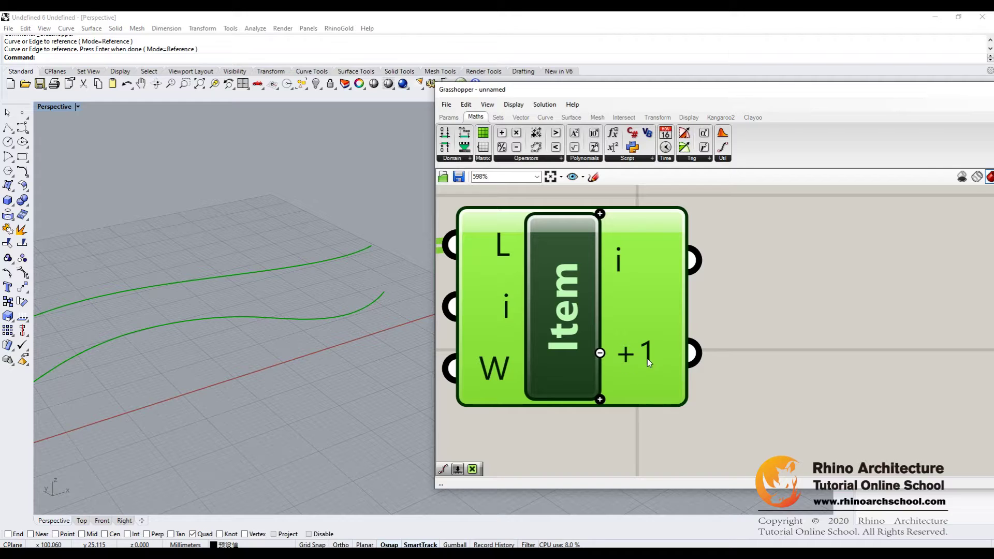
{"action": "right_click_drag", "start_coordinate": [703, 341], "coordinate": [691, 339]}
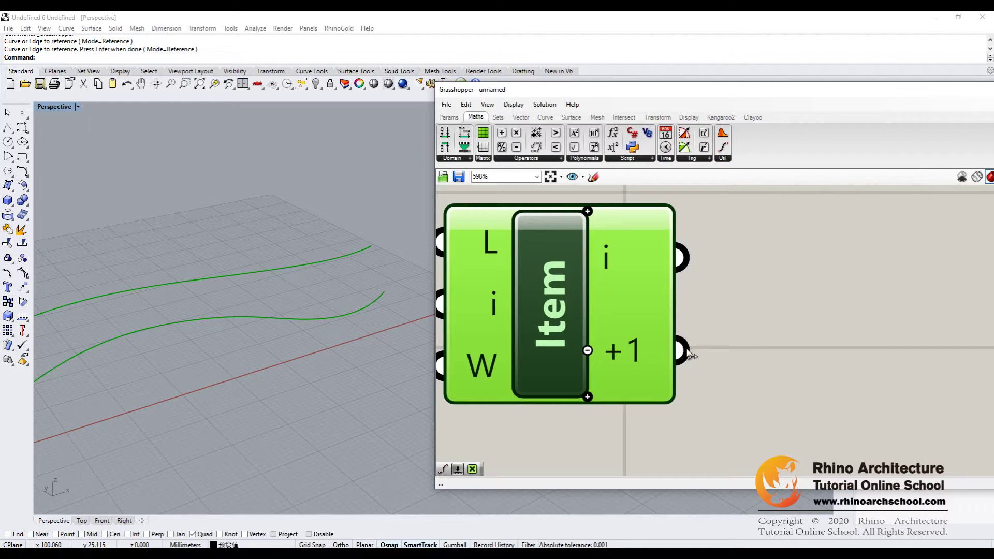
{"action": "scroll", "coordinate": [738, 331], "scroll_direction": "down", "scroll_amount": 5}
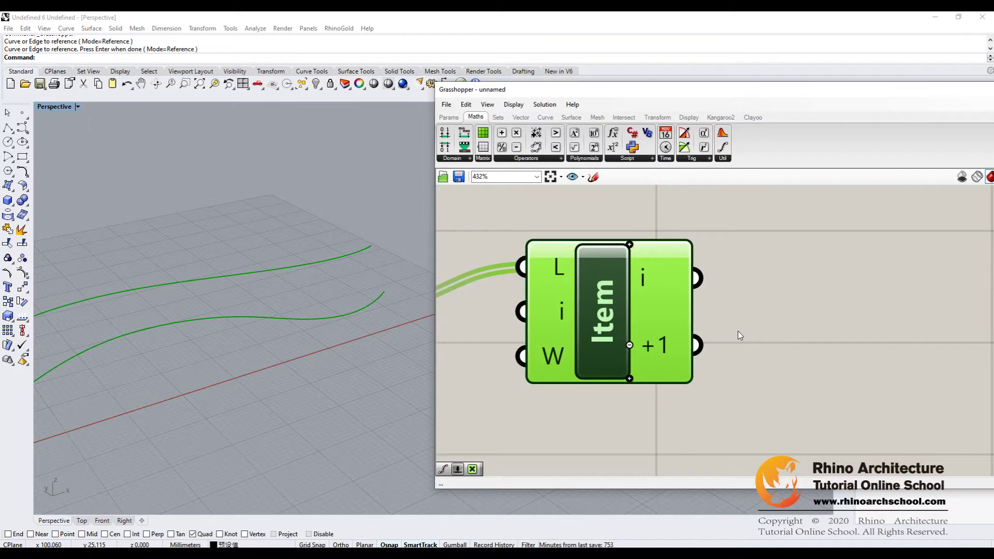
{"action": "mouse_move", "coordinate": [648, 325]}
{"action": "right_mouse_down"}
{"action": "mouse_move", "coordinate": [645, 317]}
{"action": "mouse_move", "coordinate": [642, 326]}
{"action": "right_mouse_up"}
{"action": "left_click", "coordinate": [670, 274]}
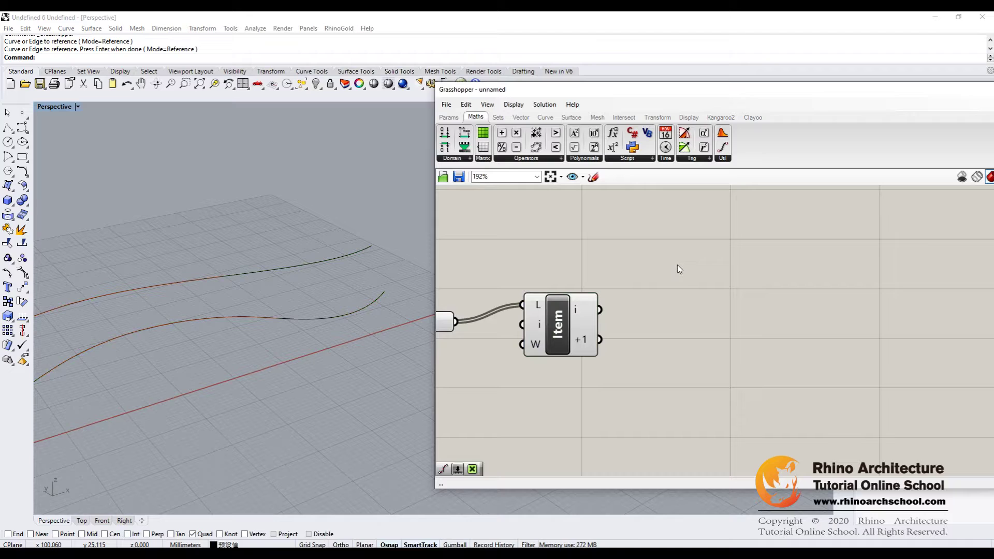
Step: Add a Divide Curve component to the canvas above and beyond the List Item component
{"action": "double_click", "coordinate": [683, 275]}
{"action": "type", "text": "divide"}
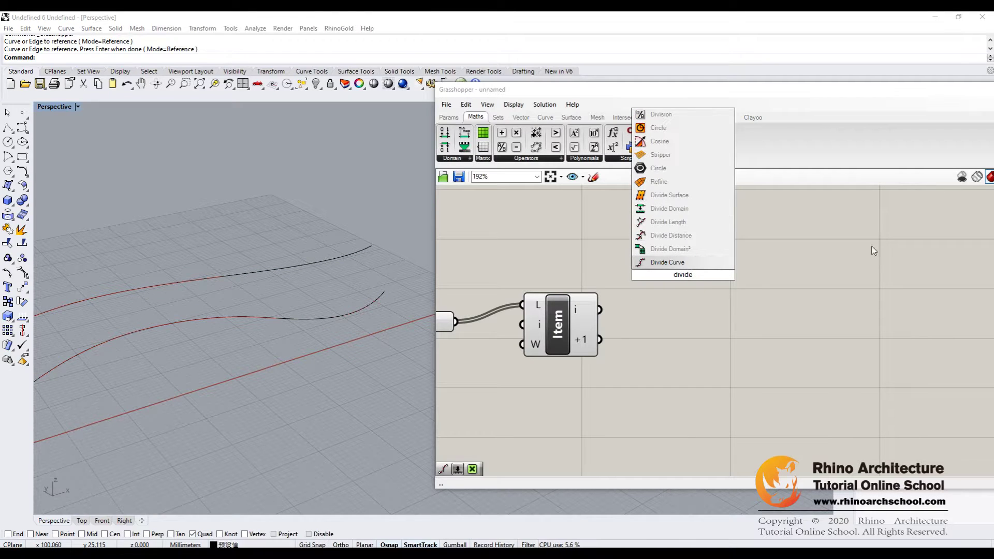
{"action": "left_click", "coordinate": [701, 259]}
{"action": "left_click_drag", "start_coordinate": [691, 279], "coordinate": [707, 259]}
{"action": "right_click_drag", "start_coordinate": [686, 323], "coordinate": [681, 327]}
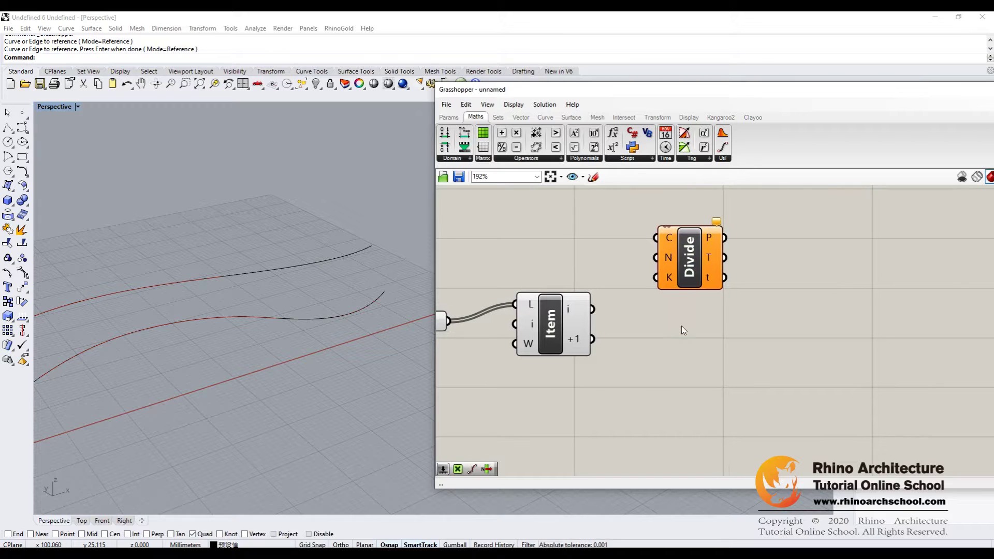
Step: Add a second Divide Curve component below the first and align the two vertically
{"action": "double_click", "coordinate": [671, 369]}
{"action": "type", "text": "div"}
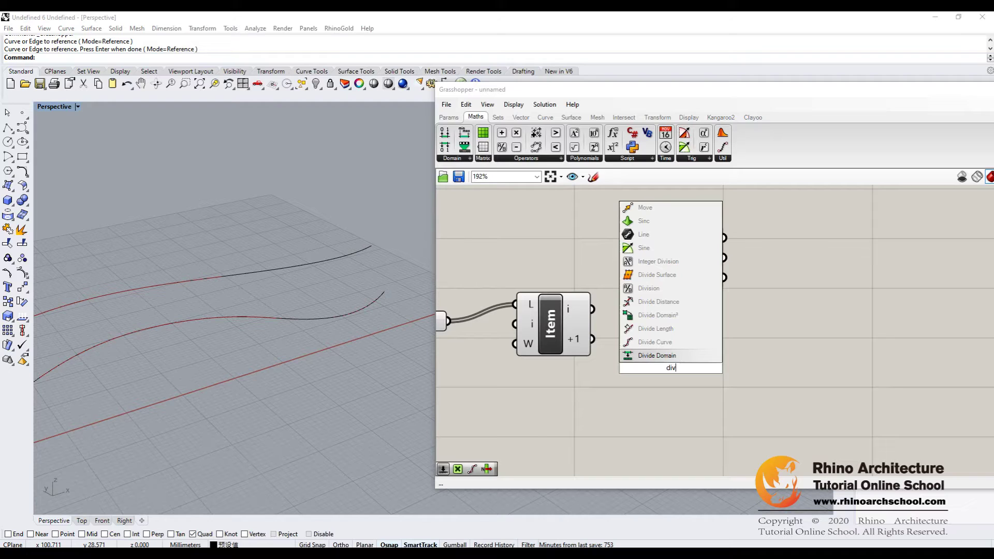
{"action": "key", "text": "Return"}
{"action": "left_click_drag", "start_coordinate": [671, 373], "coordinate": [677, 388]}
{"action": "left_click_drag", "start_coordinate": [688, 276], "coordinate": [672, 288]}
Step: Connect List Item's i output to the upper Divide Curve's curve input and its +1 output to the lower one's
{"action": "left_click_drag", "start_coordinate": [594, 309], "coordinate": [631, 256]}
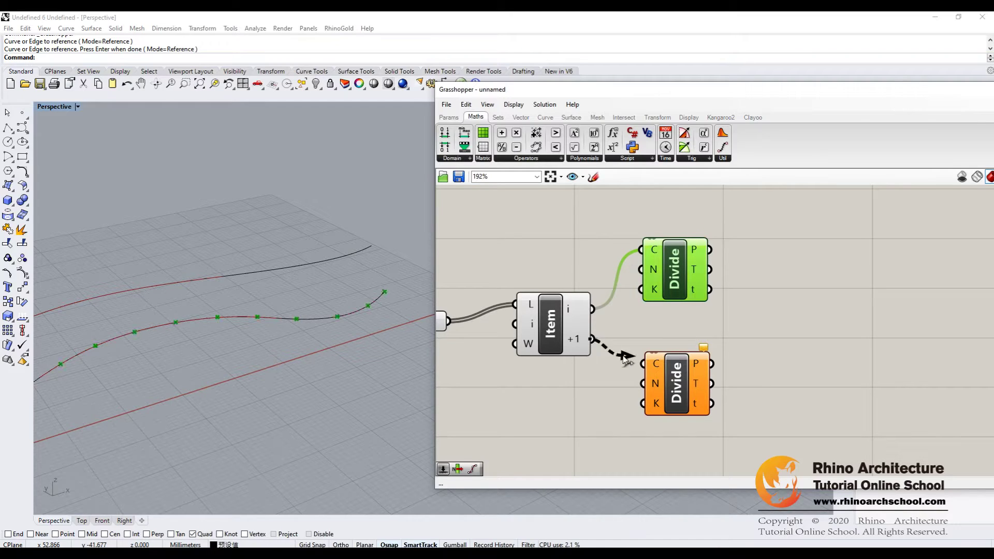
{"action": "left_click_drag", "start_coordinate": [627, 359], "coordinate": [641, 364]}
{"action": "right_click_drag", "start_coordinate": [163, 316], "coordinate": [325, 280]}
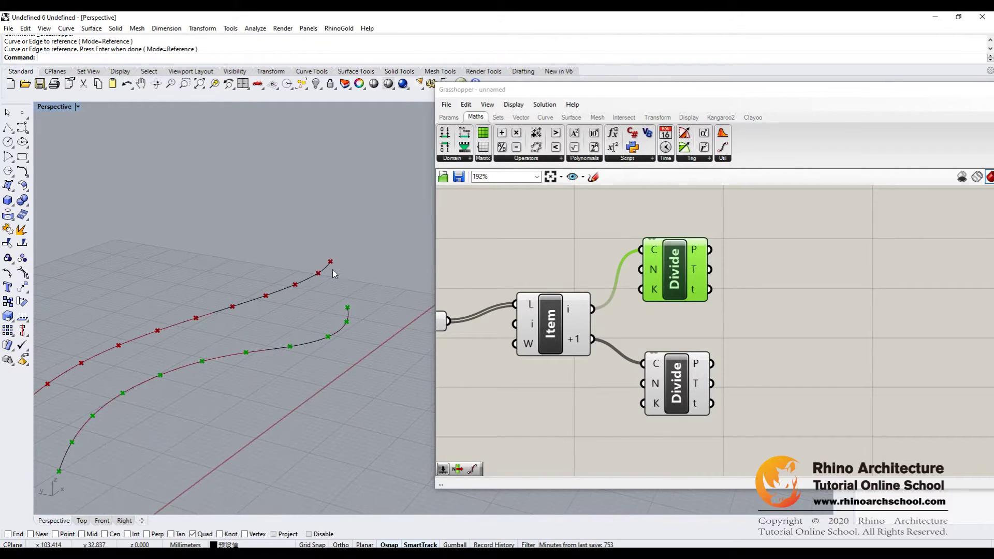
{"action": "right_click_drag", "start_coordinate": [267, 322], "coordinate": [312, 330]}
Step: Add a number slider with the value 100 and connect it to the upper Divide Curve's Count input
{"action": "right_click_drag", "start_coordinate": [534, 369], "coordinate": [594, 311]}
{"action": "double_click", "coordinate": [579, 369]}
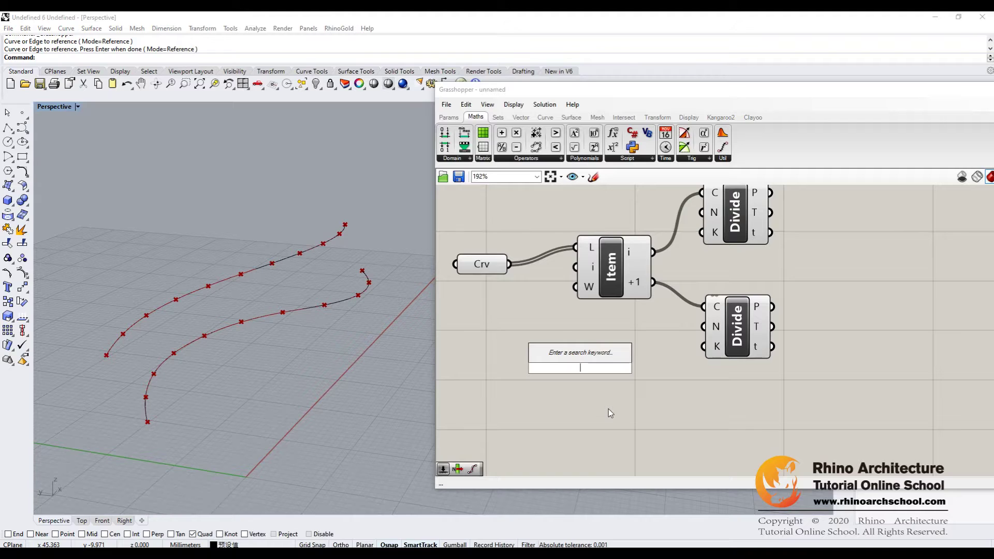
{"action": "type", "text": "100"}
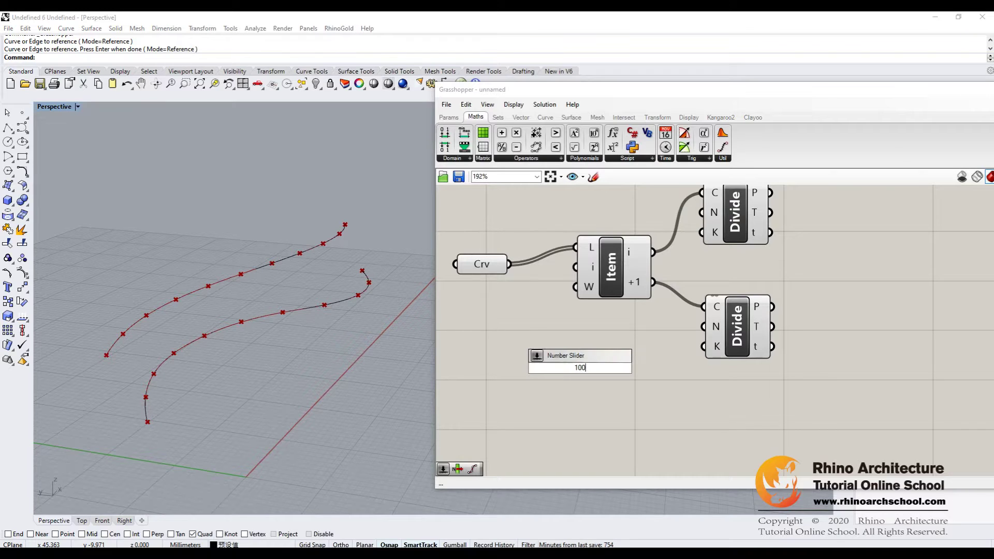
{"action": "key", "text": "Return"}
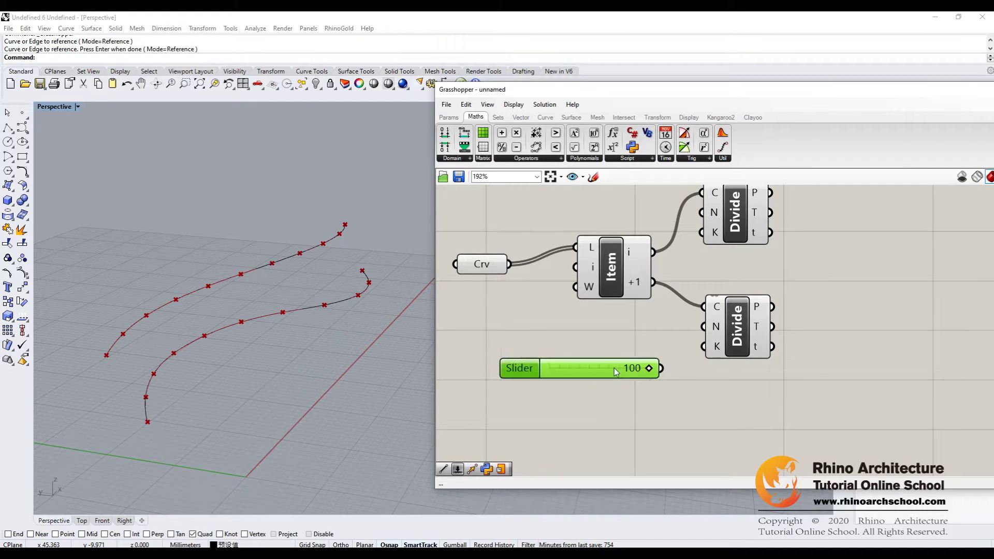
{"action": "right_click_drag", "start_coordinate": [827, 353], "coordinate": [807, 353]}
{"action": "left_click_drag", "start_coordinate": [622, 386], "coordinate": [669, 233]}
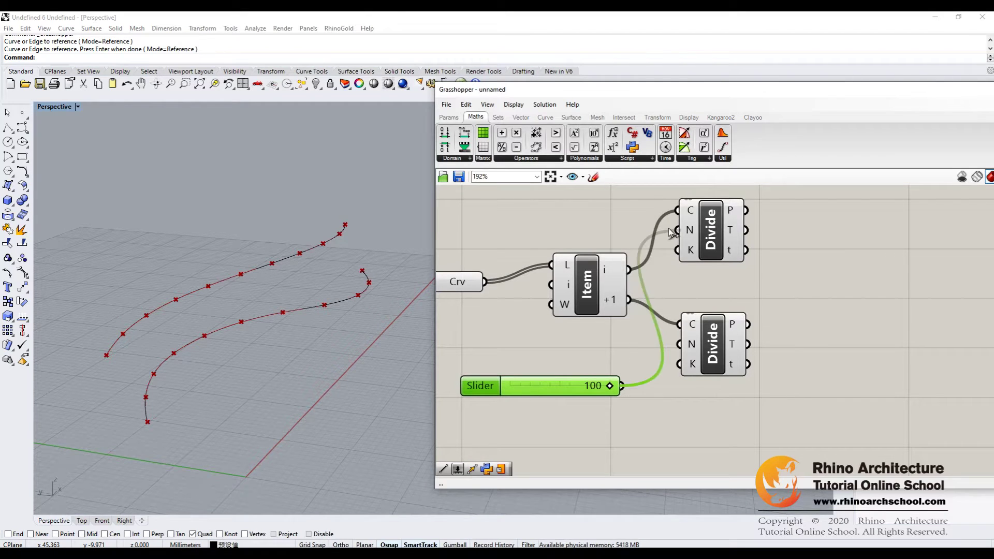
{"action": "left_click_drag", "start_coordinate": [673, 231], "coordinate": [683, 231]}
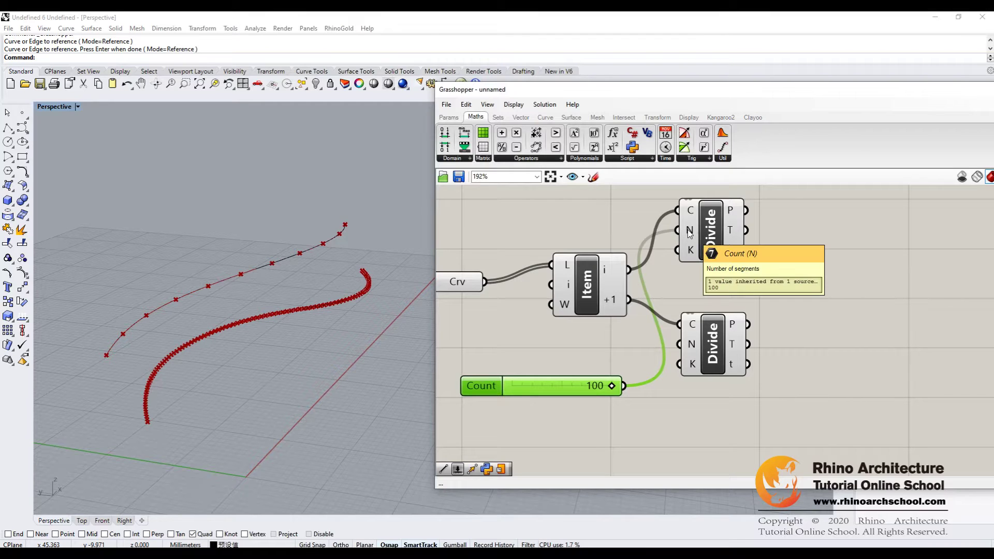
Step: Connect the slider to the lower Divide Curve's Count input as well and set the count to 50
{"action": "scroll", "coordinate": [362, 329], "scroll_direction": "up", "scroll_amount": 2}
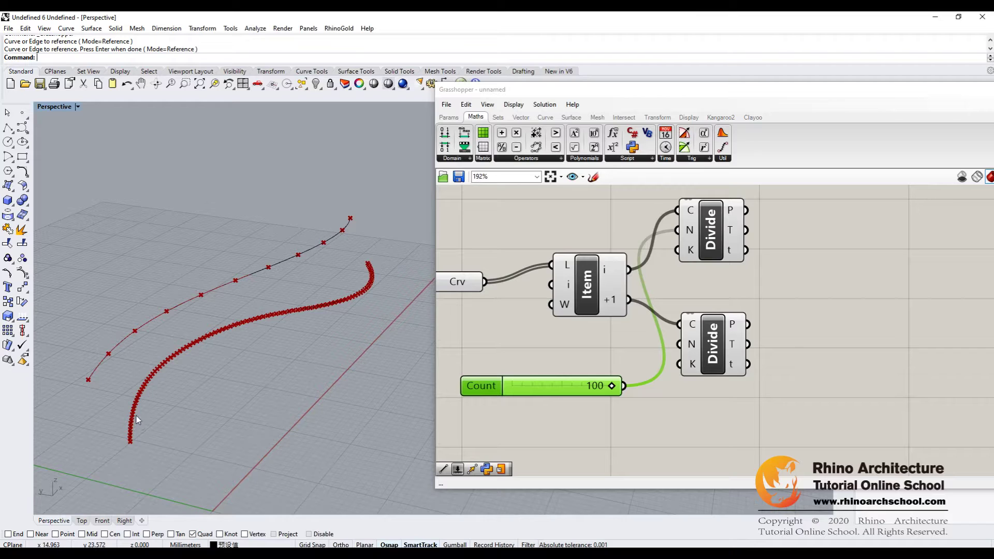
{"action": "left_click_drag", "start_coordinate": [616, 386], "coordinate": [678, 344]}
{"action": "right_click_drag", "start_coordinate": [129, 326], "coordinate": [386, 347]}
{"action": "left_click_drag", "start_coordinate": [612, 388], "coordinate": [562, 408]}
{"action": "right_click_drag", "start_coordinate": [430, 383], "coordinate": [348, 348]}
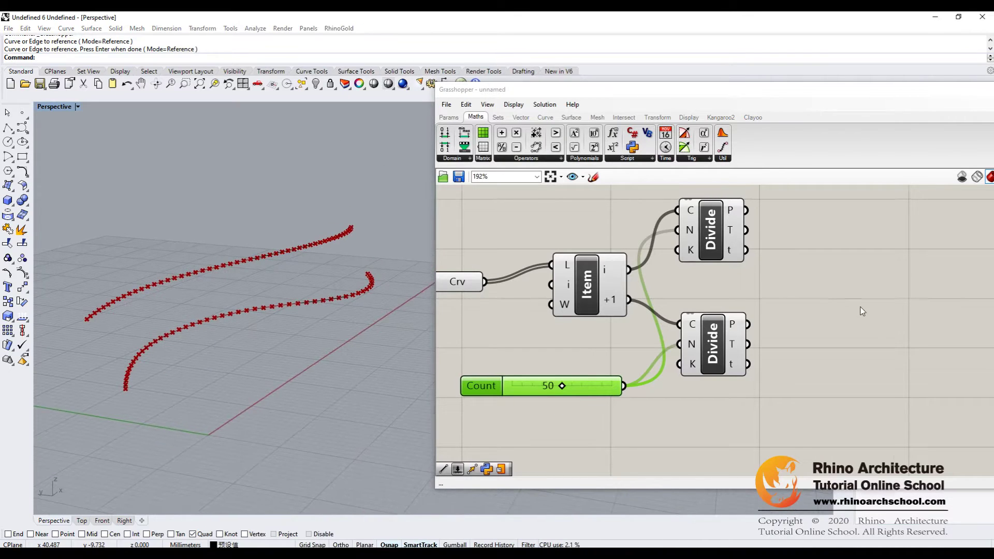
{"action": "mouse_move", "coordinate": [320, 290]}
{"action": "right_mouse_down"}
{"action": "mouse_move", "coordinate": [269, 293]}
{"action": "mouse_move", "coordinate": [269, 303]}
{"action": "mouse_move", "coordinate": [278, 322]}
{"action": "mouse_move", "coordinate": [331, 280]}
{"action": "mouse_move", "coordinate": [323, 299]}
{"action": "mouse_move", "coordinate": [354, 294]}
{"action": "mouse_move", "coordinate": [323, 299]}
{"action": "right_mouse_up"}
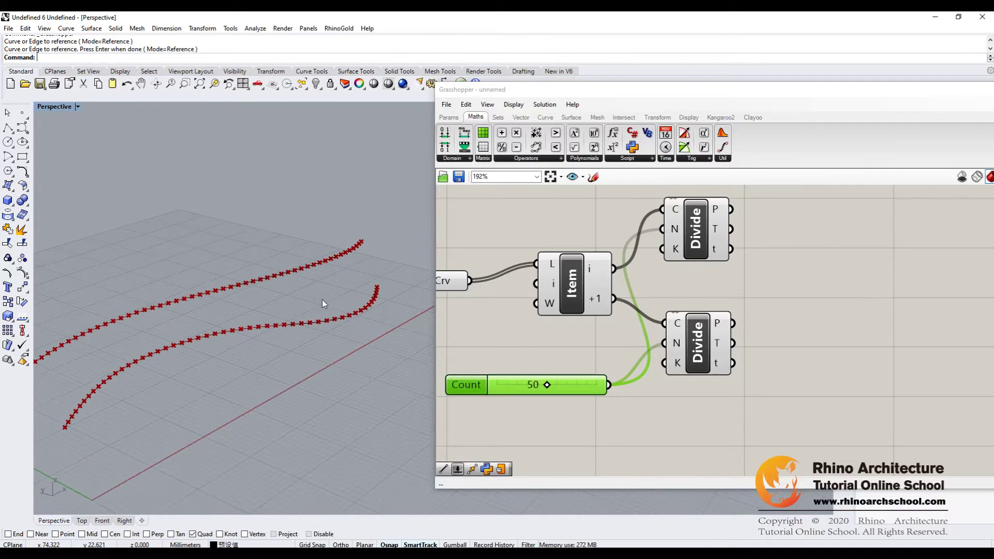
Step: Add a Line component and connect the upper Divide Curve's points to input A and the lower one's points to input B
{"action": "right_click_drag", "start_coordinate": [800, 300], "coordinate": [774, 291]}
{"action": "double_click", "coordinate": [775, 291]}
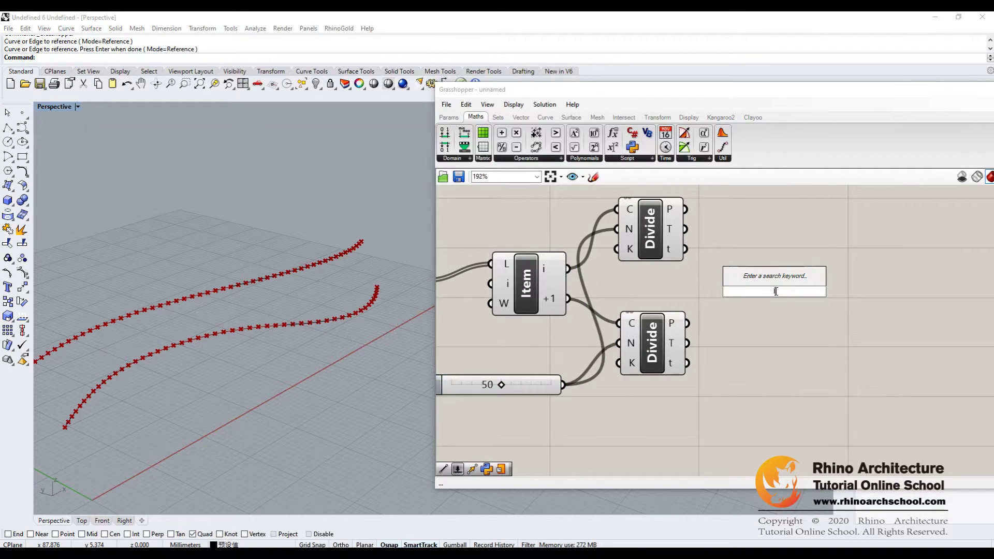
{"action": "type", "text": "line"}
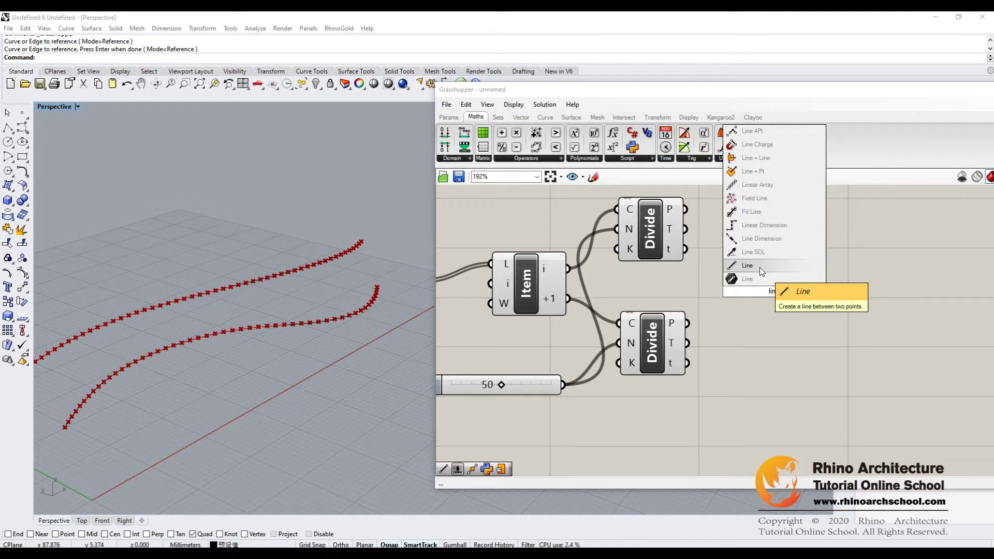
{"action": "left_click", "coordinate": [759, 267]}
{"action": "left_click", "coordinate": [780, 293]}
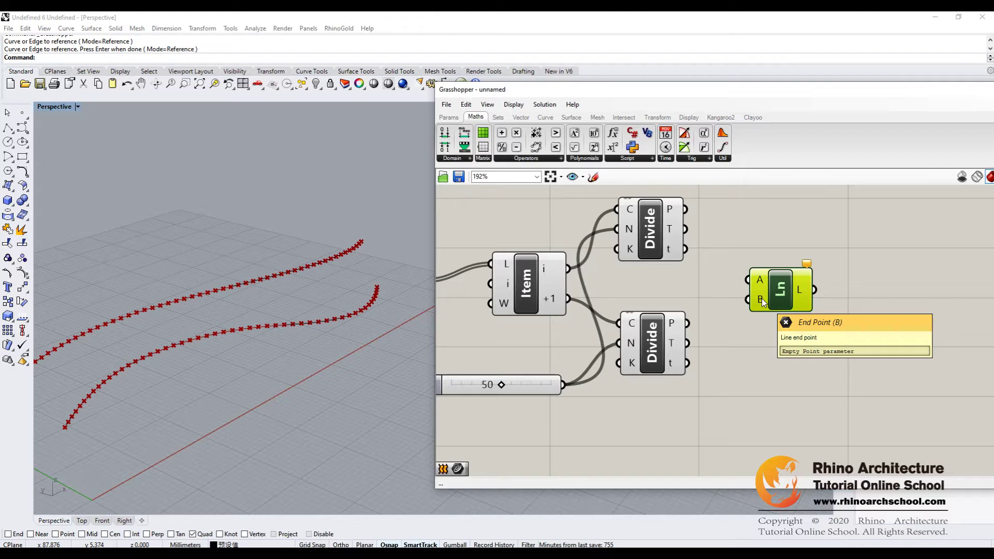
{"action": "left_click_drag", "start_coordinate": [687, 212], "coordinate": [747, 280]}
{"action": "left_click_drag", "start_coordinate": [687, 323], "coordinate": [747, 300]}
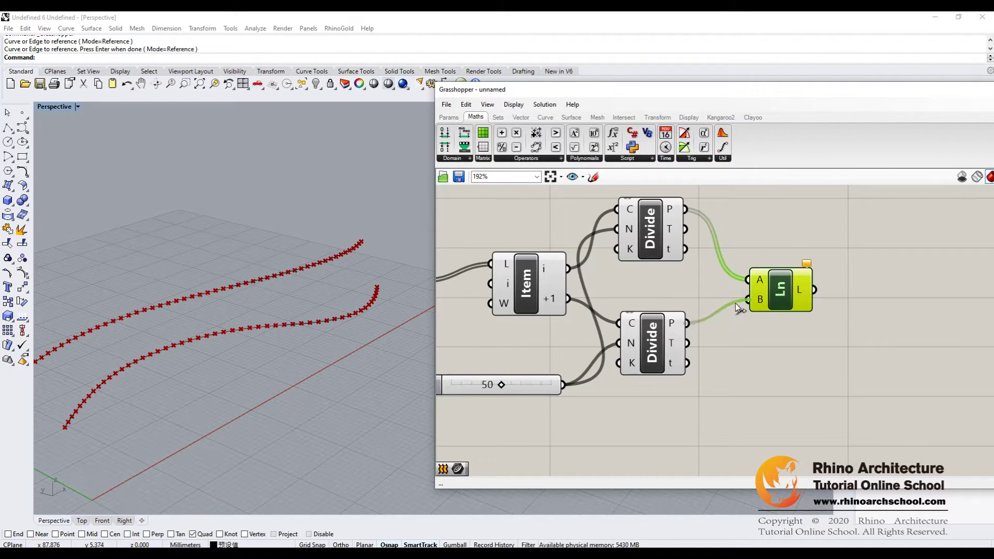
{"action": "right_click_drag", "start_coordinate": [233, 366], "coordinate": [289, 344]}
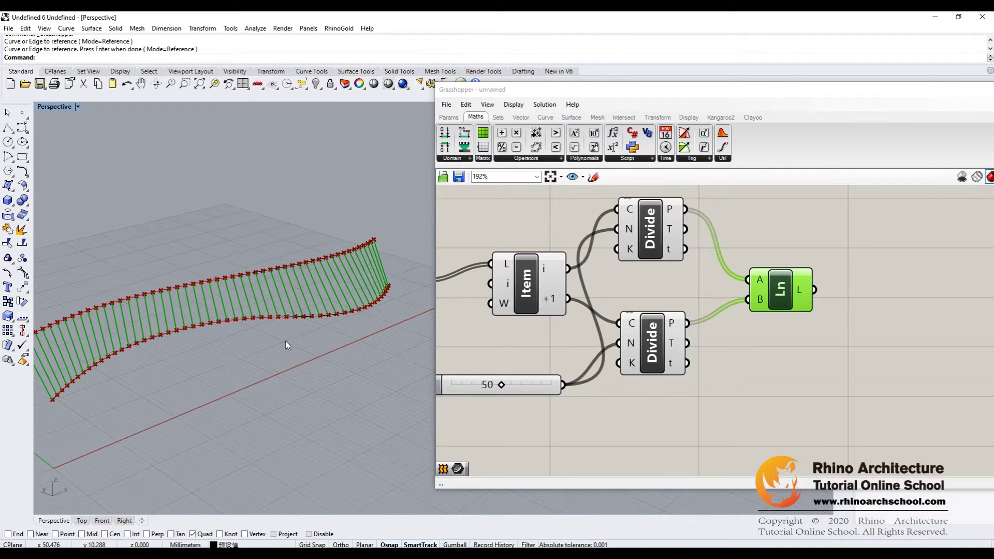
Step: Add a Loft component beside the Line component and connect the lines to its curves input
{"action": "scroll", "coordinate": [673, 344], "scroll_direction": "down", "scroll_amount": 3}
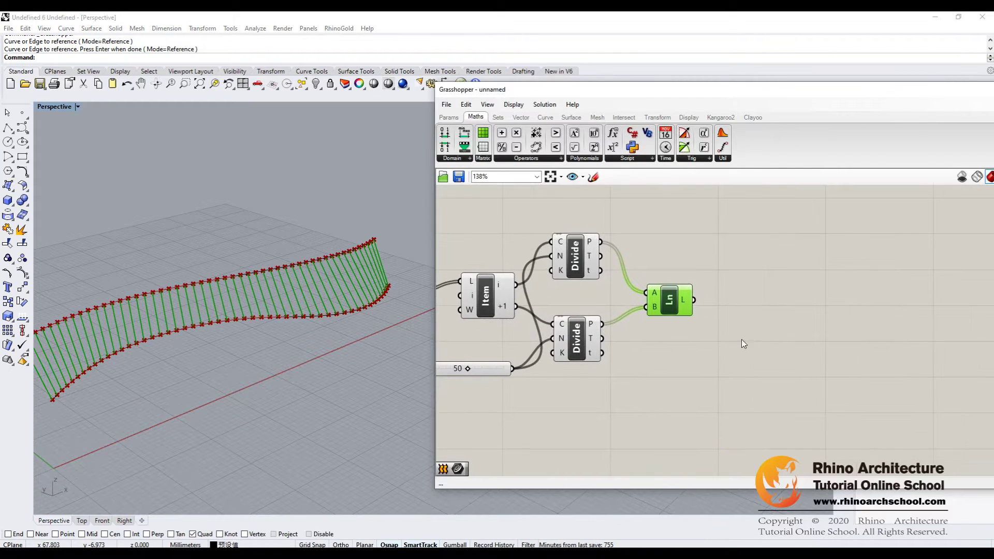
{"action": "scroll", "coordinate": [233, 300], "scroll_direction": "up", "scroll_amount": 5}
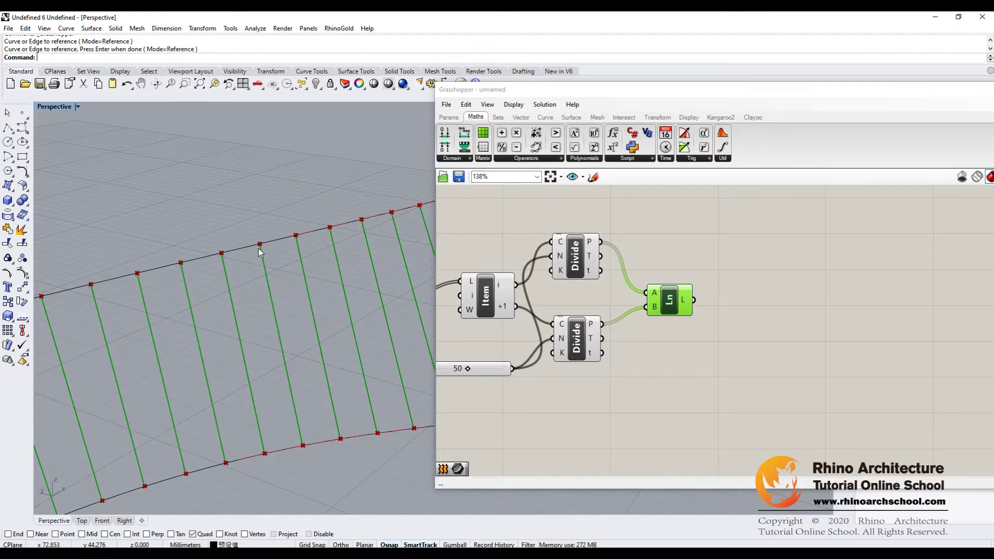
{"action": "scroll", "coordinate": [256, 249], "scroll_direction": "down", "scroll_amount": 6}
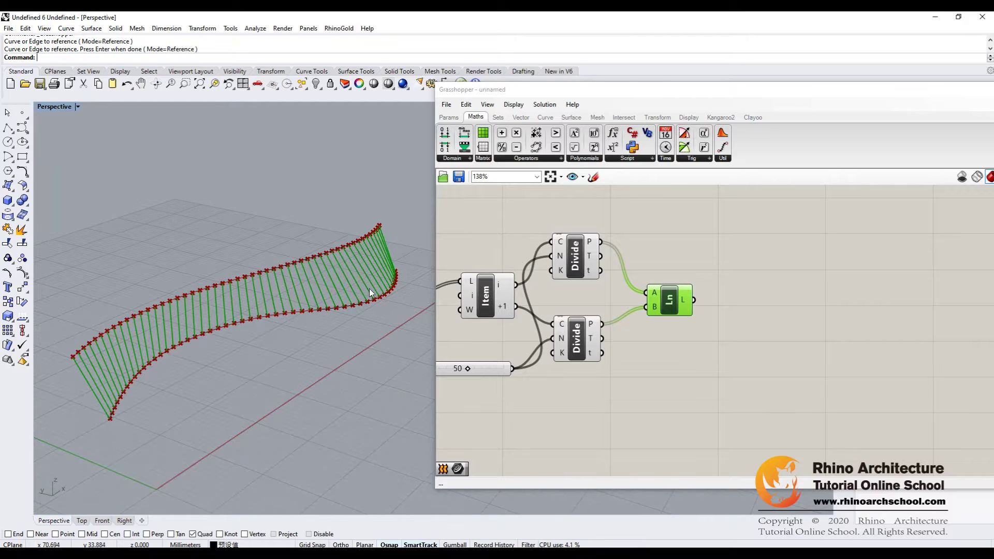
{"action": "left_click", "coordinate": [770, 305]}
{"action": "double_click", "coordinate": [770, 315]}
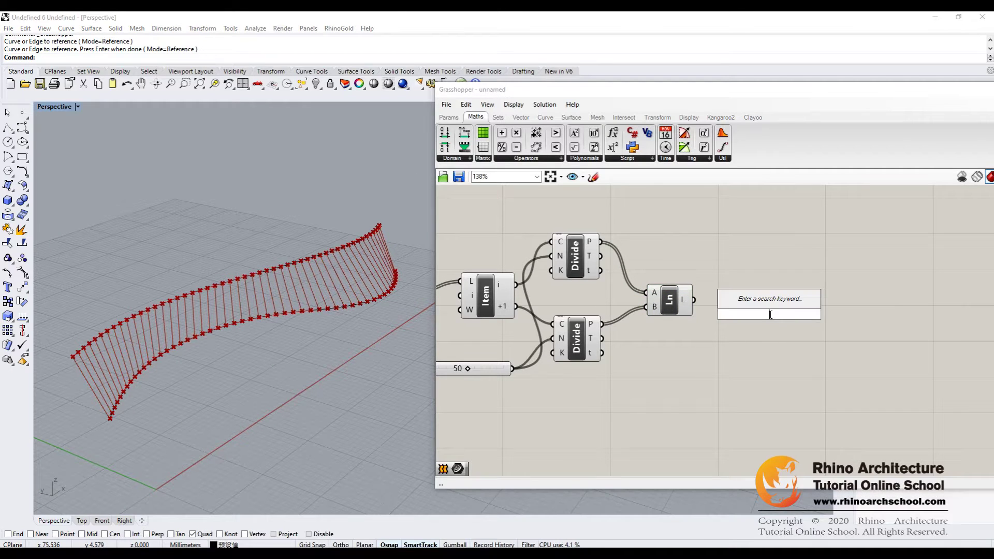
{"action": "type", "text": "loft"}
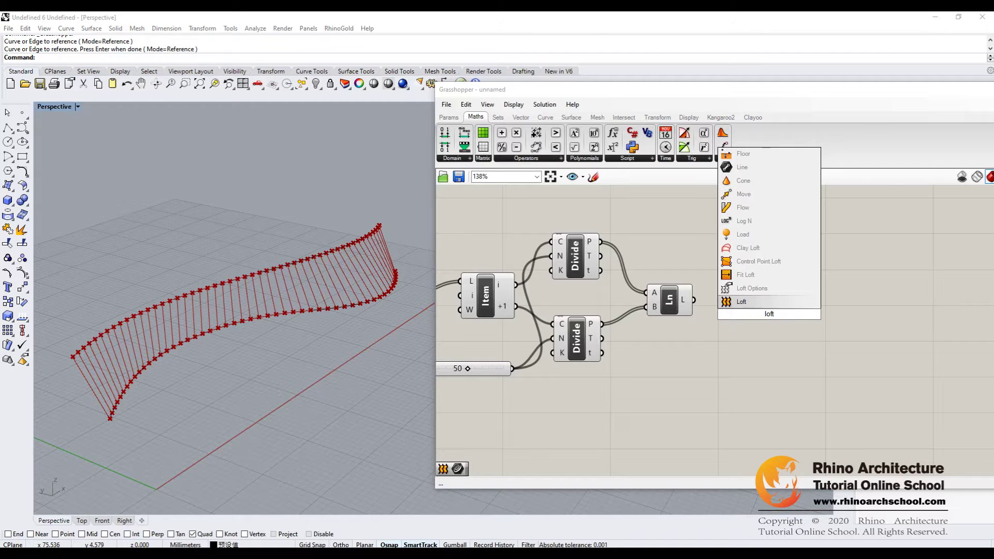
{"action": "left_click", "coordinate": [766, 301]}
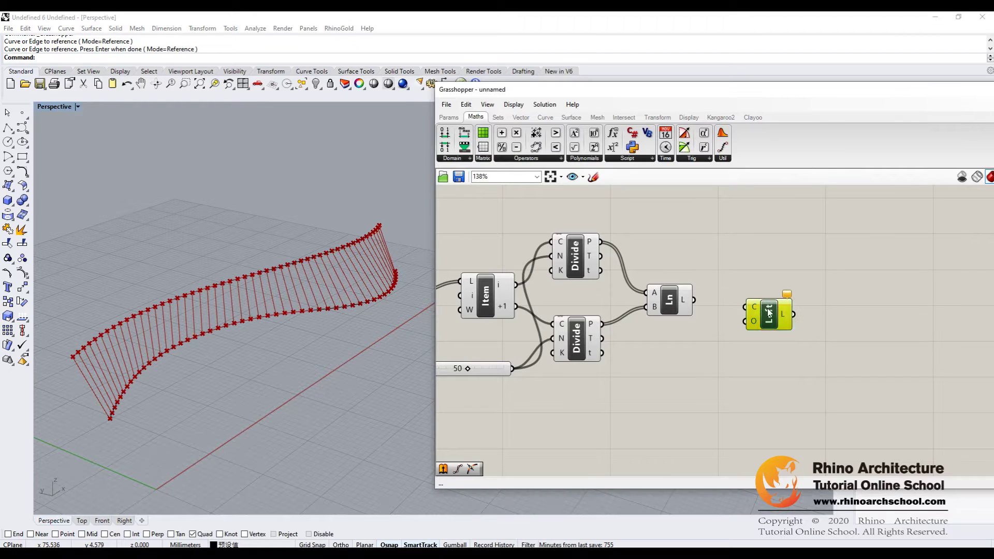
{"action": "left_click_drag", "start_coordinate": [760, 306], "coordinate": [764, 312]}
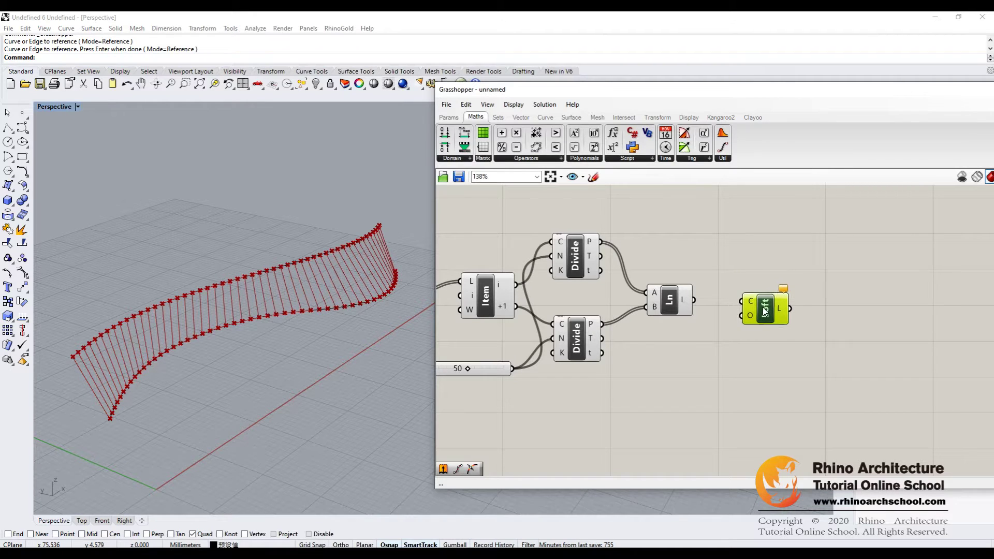
{"action": "left_click_drag", "start_coordinate": [693, 300], "coordinate": [741, 301]}
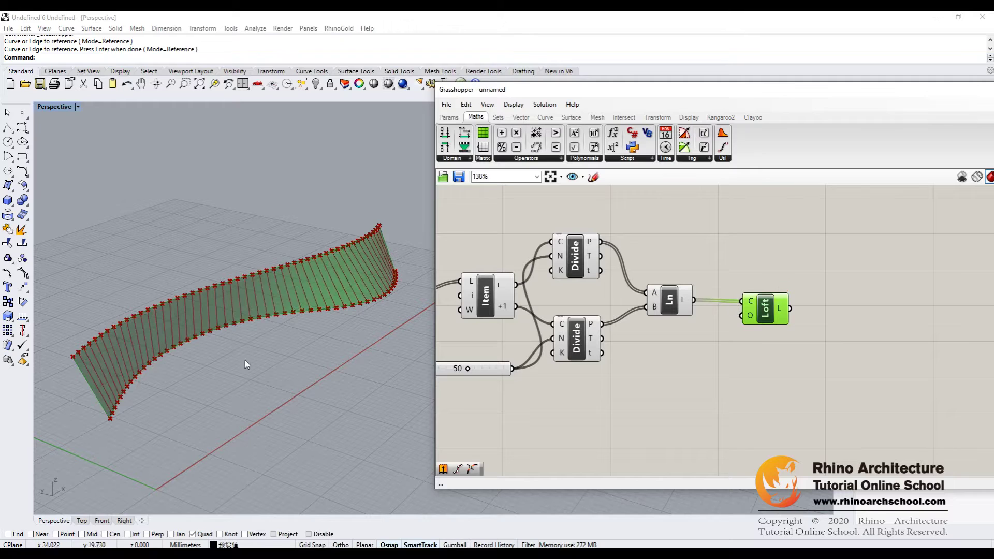
Step: Compare the lofted surface with the reference photo of the wooden slat wall and close the photo
{"action": "right_click_drag", "start_coordinate": [311, 352], "coordinate": [326, 303]}
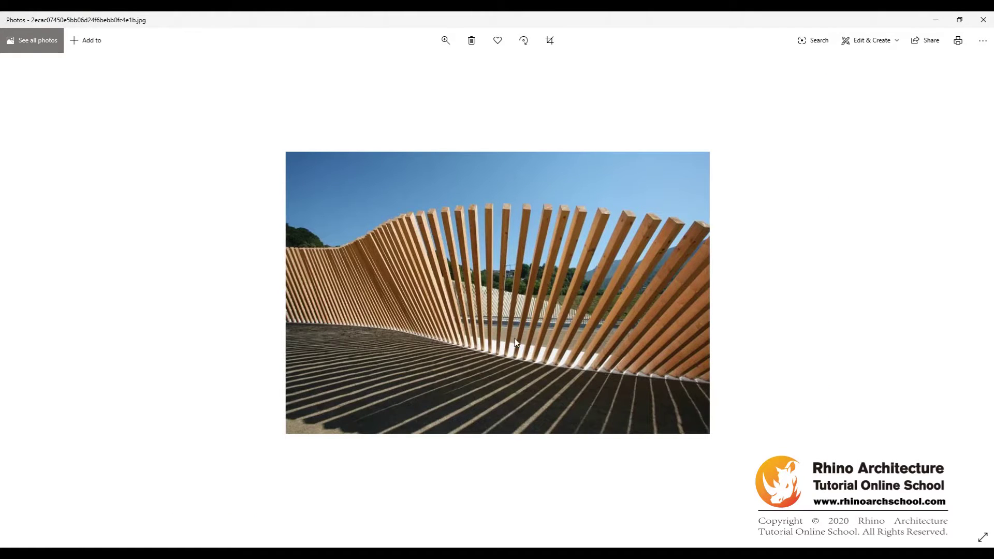
{"action": "left_click", "coordinate": [983, 20]}
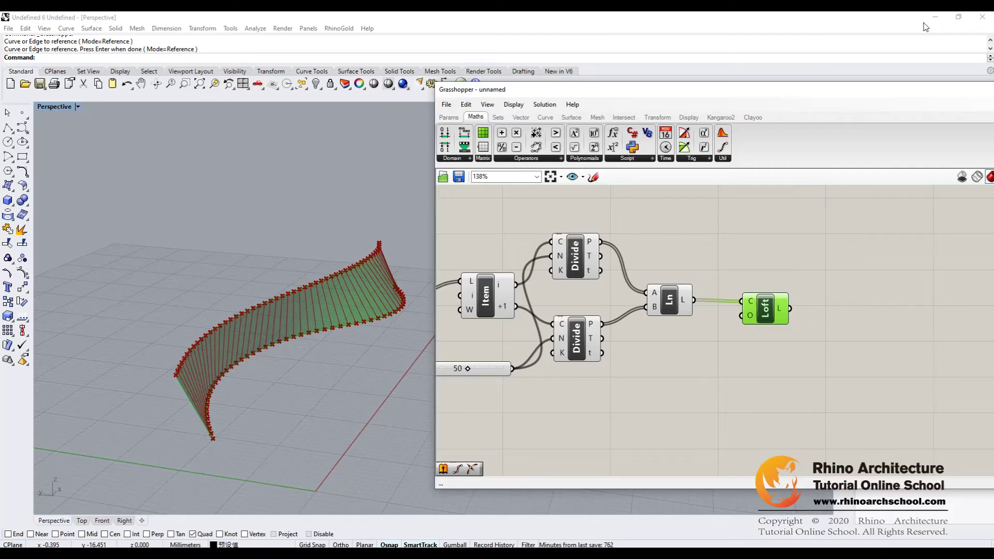
Step: Add an Extrude component above the Loft component and connect the lines to its base input
{"action": "right_click_drag", "start_coordinate": [396, 254], "coordinate": [352, 284]}
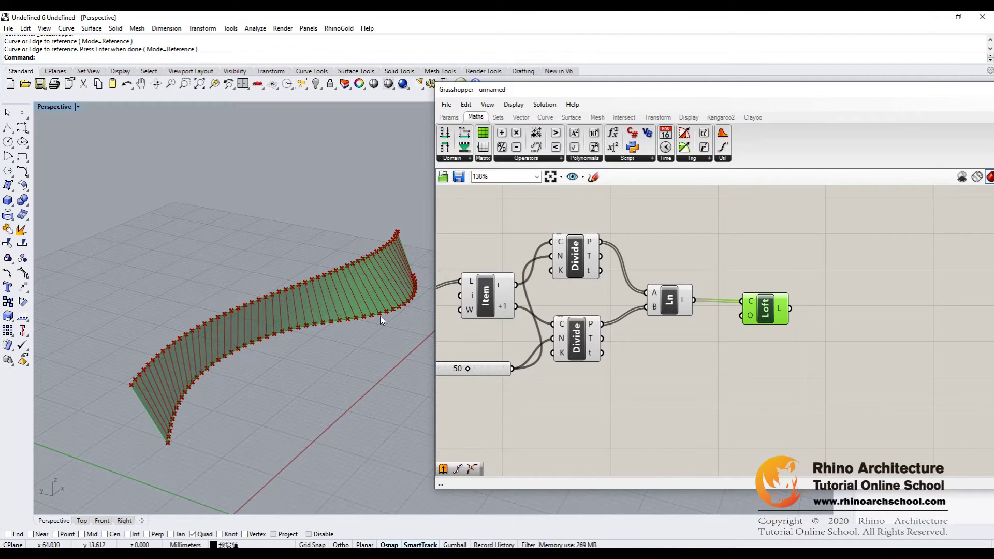
{"action": "right_click_drag", "start_coordinate": [782, 232], "coordinate": [760, 238]}
{"action": "double_click", "coordinate": [759, 237]}
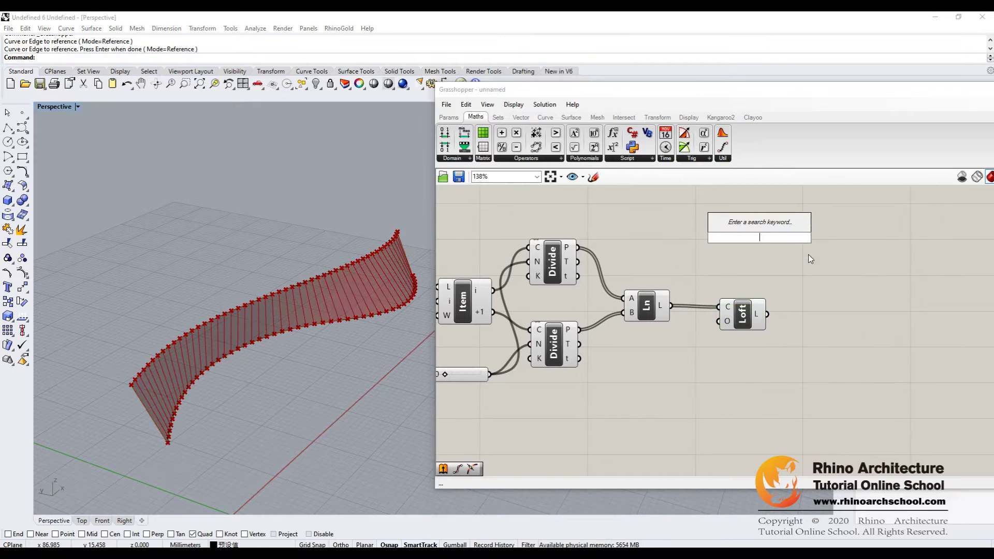
{"action": "type", "text": "extr"}
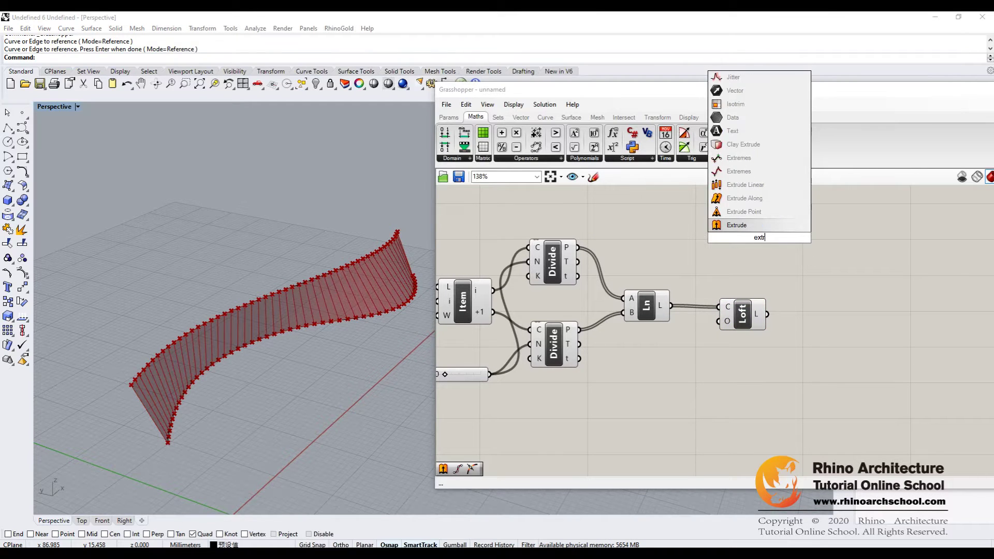
{"action": "type", "text": "ude"}
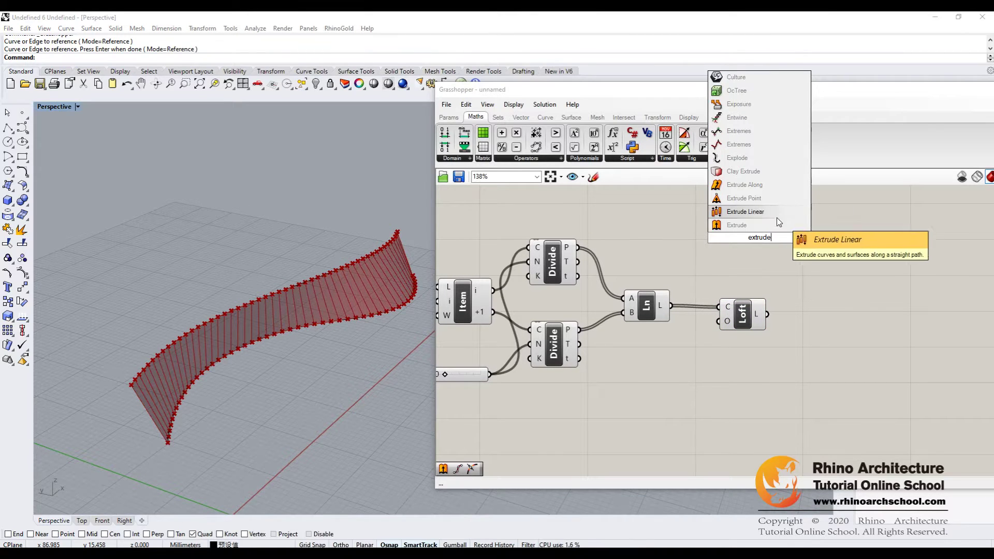
{"action": "left_click", "coordinate": [742, 225]}
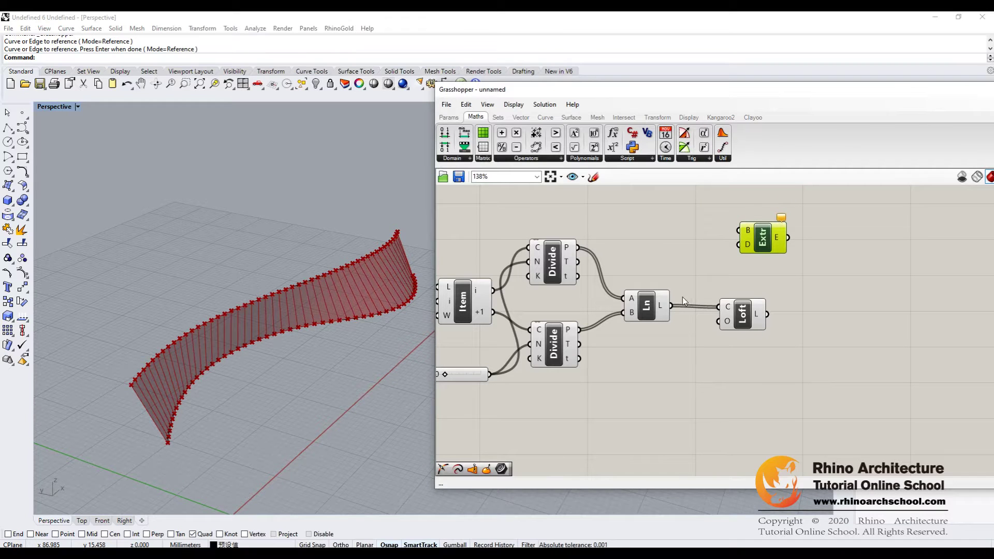
{"action": "left_click_drag", "start_coordinate": [692, 278], "coordinate": [735, 233]}
{"action": "right_click_drag", "start_coordinate": [389, 288], "coordinate": [386, 293]}
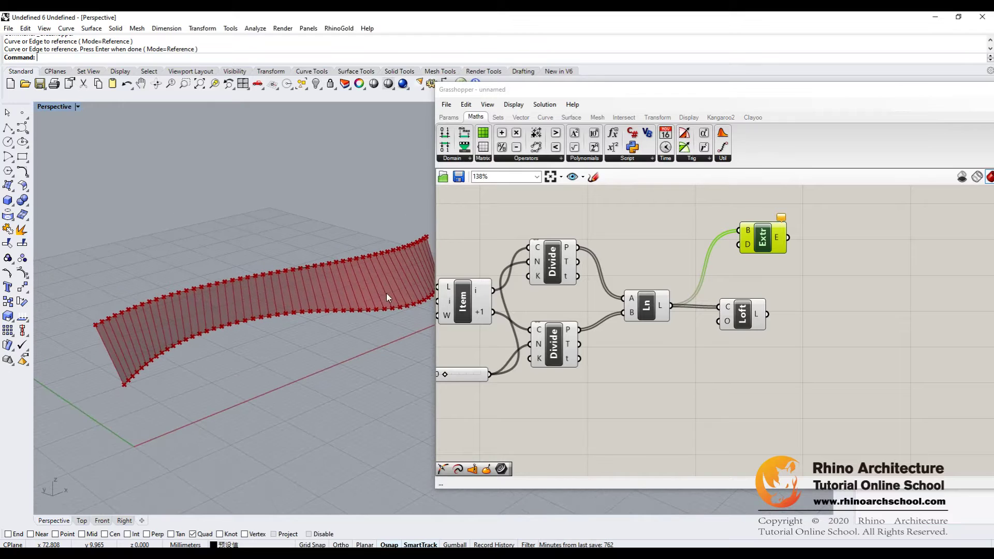
Step: Add a Point On Curve component below the Loft and connect the lines to it, keeping the parameter at 0.500
{"action": "double_click", "coordinate": [740, 383]}
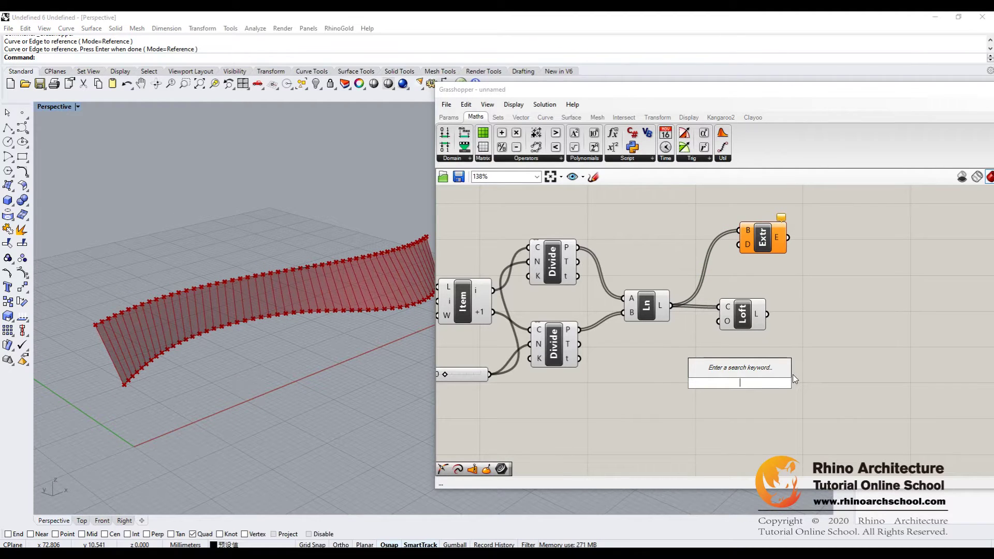
{"action": "type", "text": "point"}
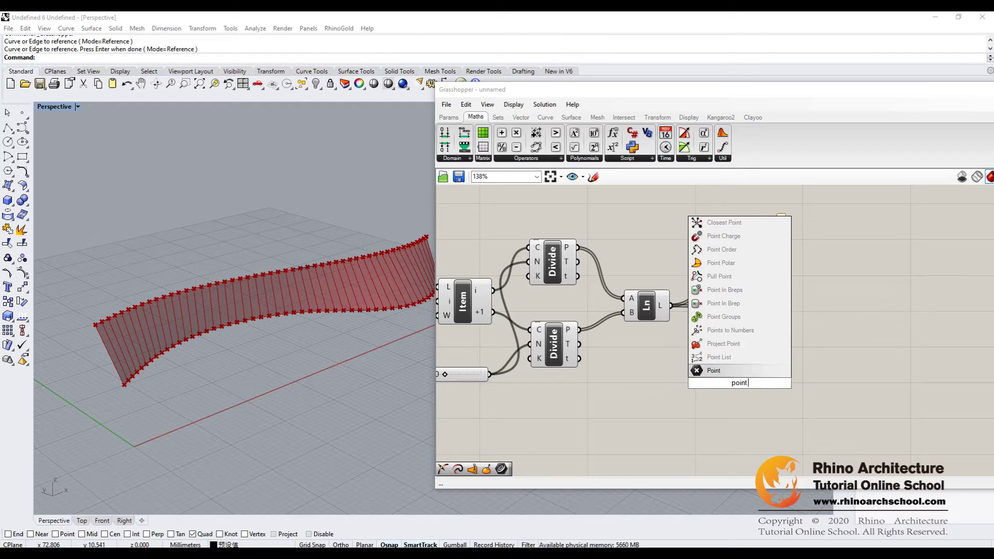
{"action": "type", "text": " on curve"}
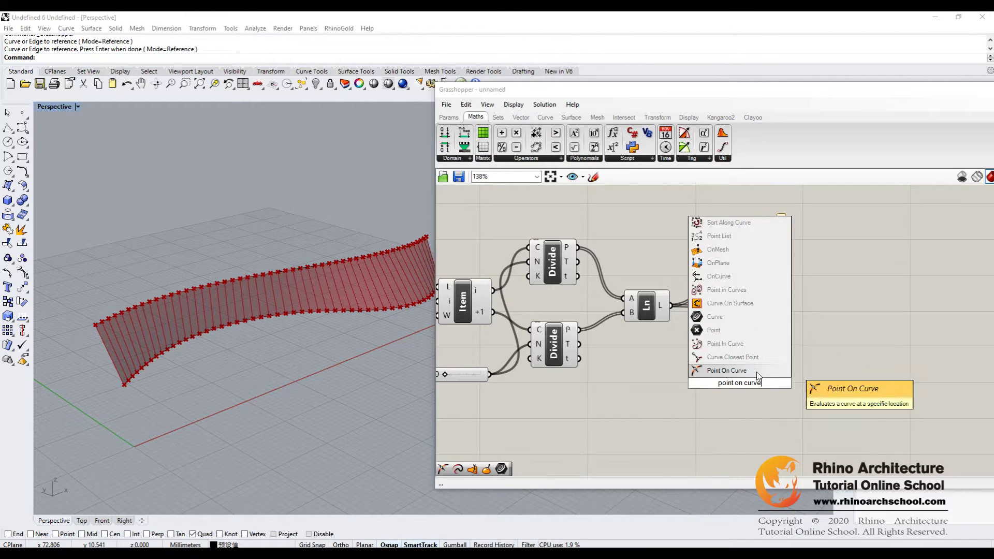
{"action": "left_click", "coordinate": [727, 370]}
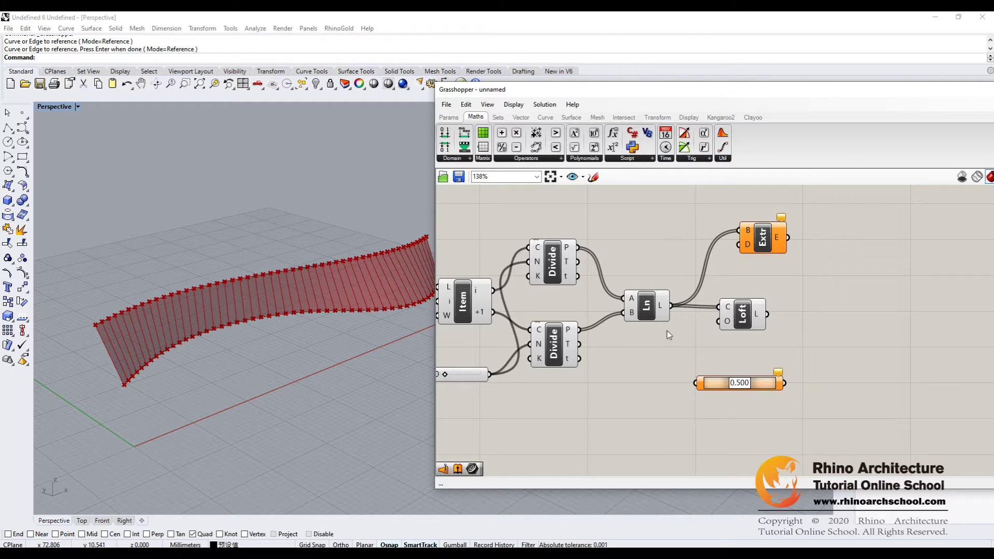
{"action": "left_click_drag", "start_coordinate": [671, 305], "coordinate": [695, 383]}
{"action": "right_click_drag", "start_coordinate": [316, 331], "coordinate": [327, 281]}
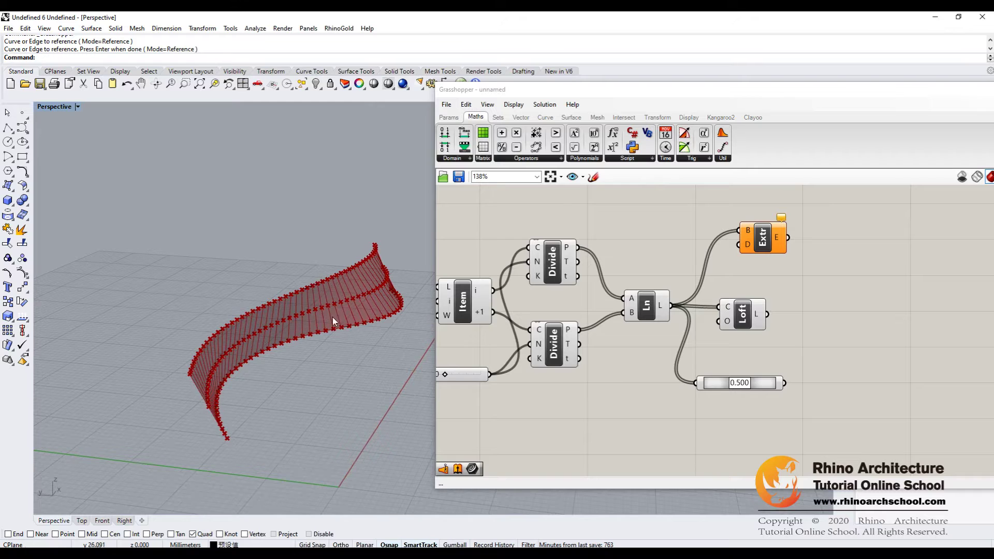
{"action": "right_click_drag", "start_coordinate": [863, 341], "coordinate": [822, 348]}
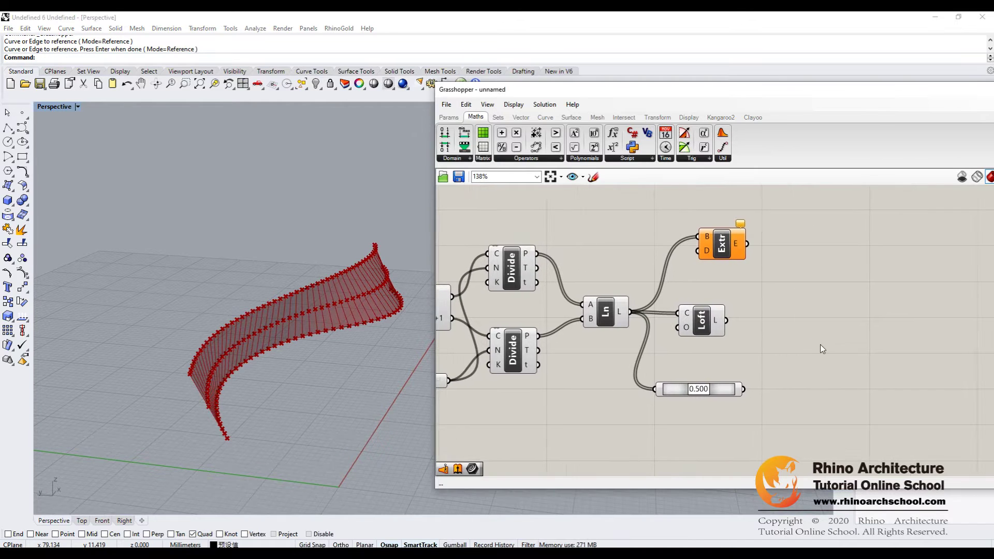
{"action": "right_click_drag", "start_coordinate": [522, 209], "coordinate": [517, 206]}
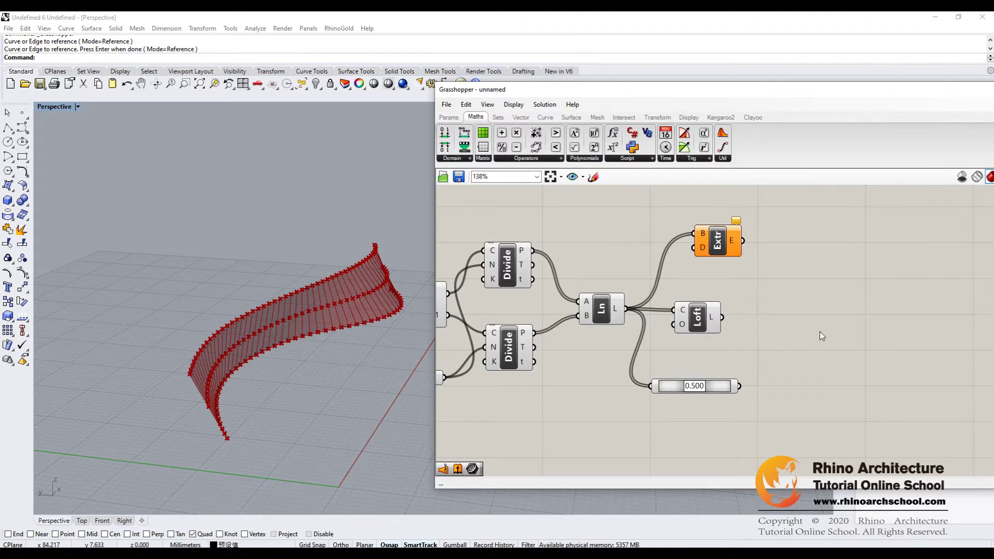
Step: Add a Surface Closest Point component, connecting the line midpoints to input P and the loft to input S
{"action": "left_click", "coordinate": [571, 118]}
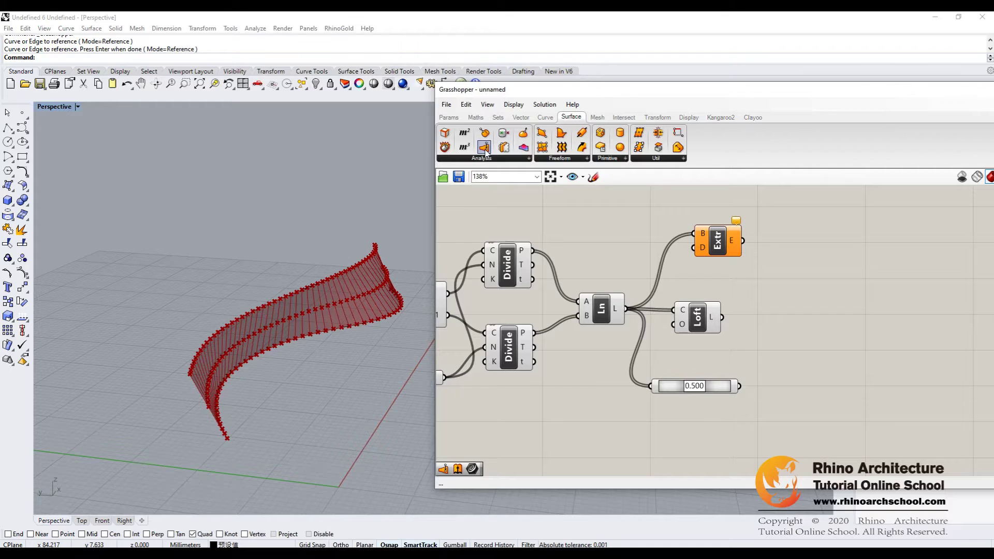
{"action": "left_click_drag", "start_coordinate": [485, 150], "coordinate": [816, 393]}
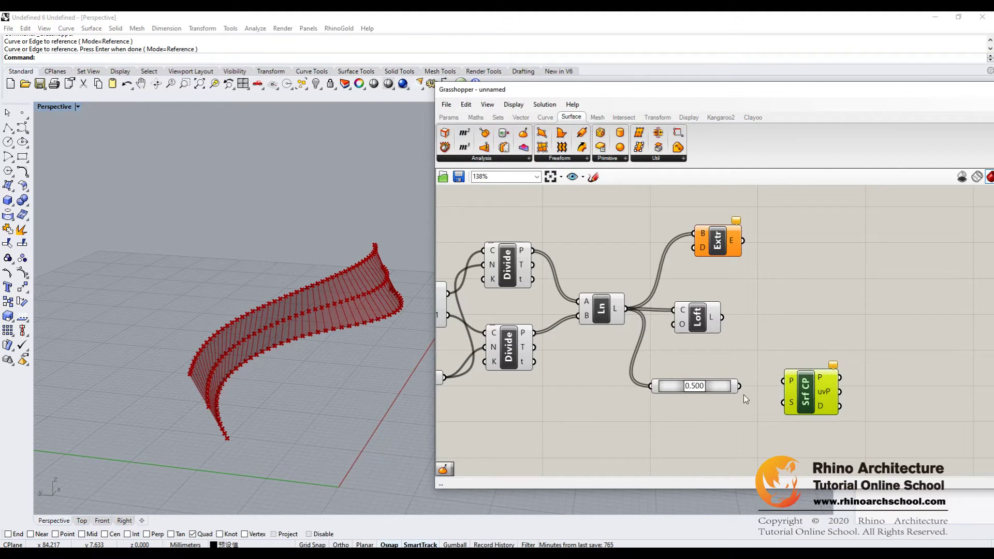
{"action": "left_click_drag", "start_coordinate": [737, 387], "coordinate": [782, 383]}
{"action": "left_click_drag", "start_coordinate": [722, 317], "coordinate": [799, 376]}
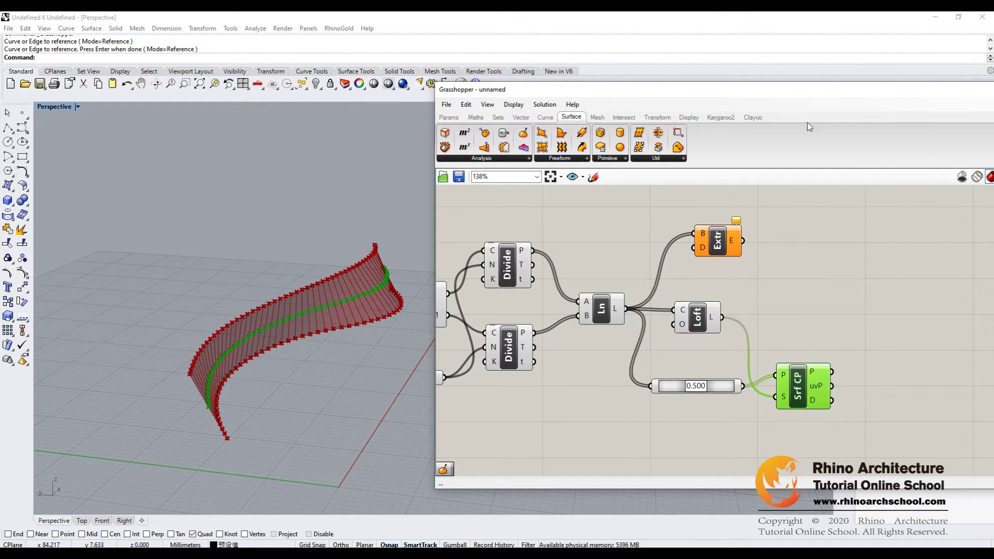
Step: Add an Evaluate Surface component beside Surface Closest Point and connect the uvP output to its S input
{"action": "left_click_drag", "start_coordinate": [814, 97], "coordinate": [759, 95]}
{"action": "right_click_drag", "start_coordinate": [893, 359], "coordinate": [809, 340]}
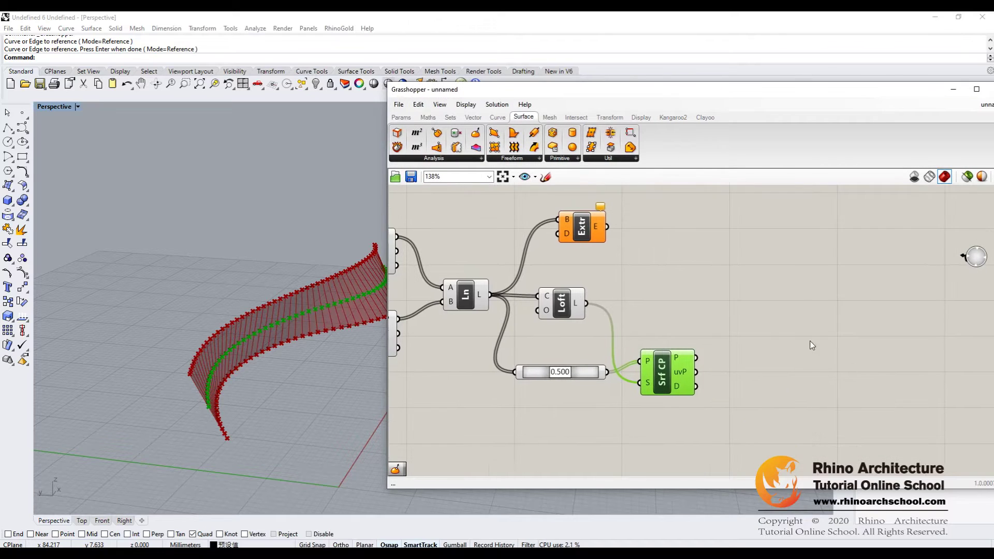
{"action": "double_click", "coordinate": [767, 334]}
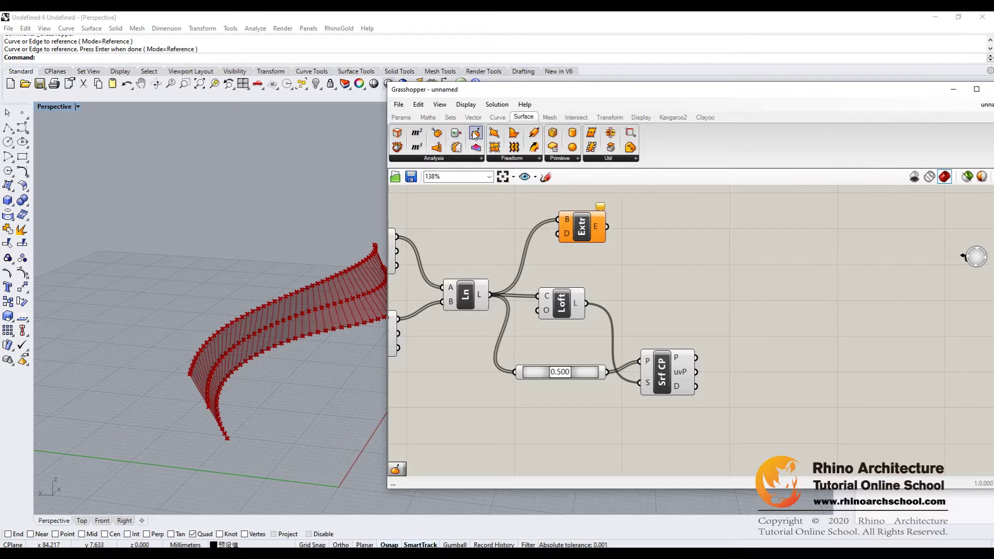
{"action": "mouse_move", "coordinate": [800, 364]}
{"action": "left_mouse_down"}
{"action": "mouse_move", "coordinate": [809, 366]}
{"action": "mouse_move", "coordinate": [756, 361]}
{"action": "mouse_move", "coordinate": [713, 376]}
{"action": "mouse_move", "coordinate": [720, 343]}
{"action": "left_mouse_up"}
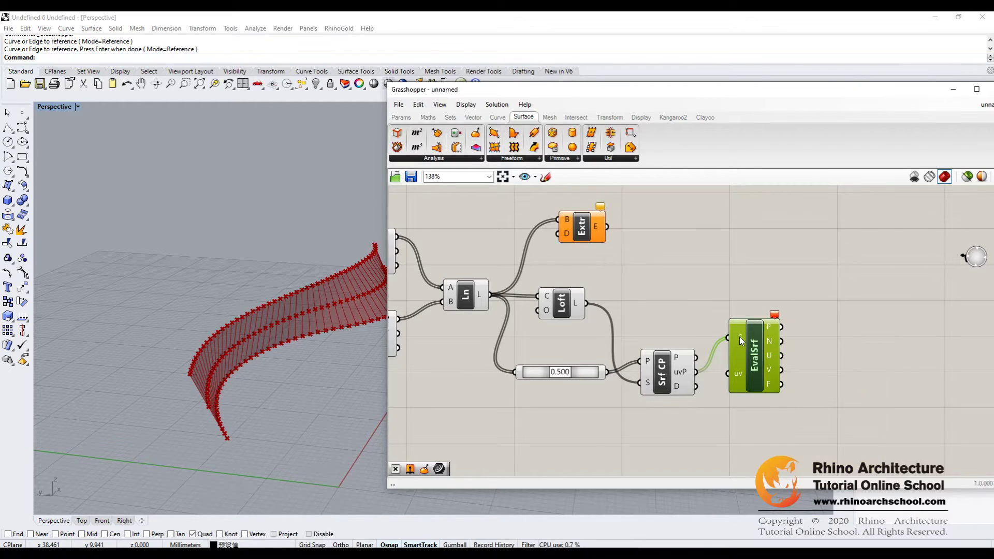
{"action": "left_click_drag", "start_coordinate": [738, 341], "coordinate": [753, 343]}
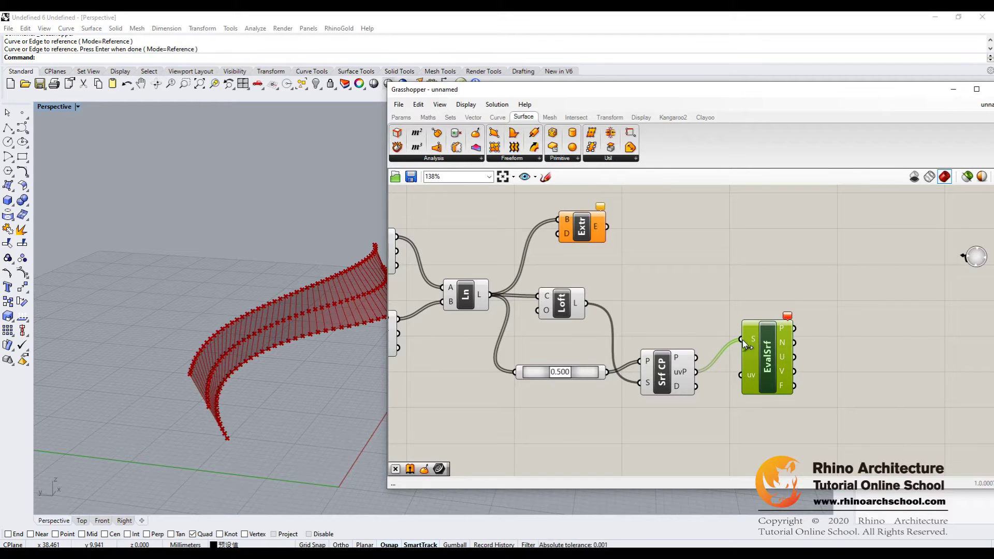
Step: Rewire Evaluate Surface by disconnecting uvP from S, connecting uvP to the uv input and the loft to S
{"action": "right_click", "coordinate": [750, 340]}
{"action": "mouse_move", "coordinate": [792, 381]}
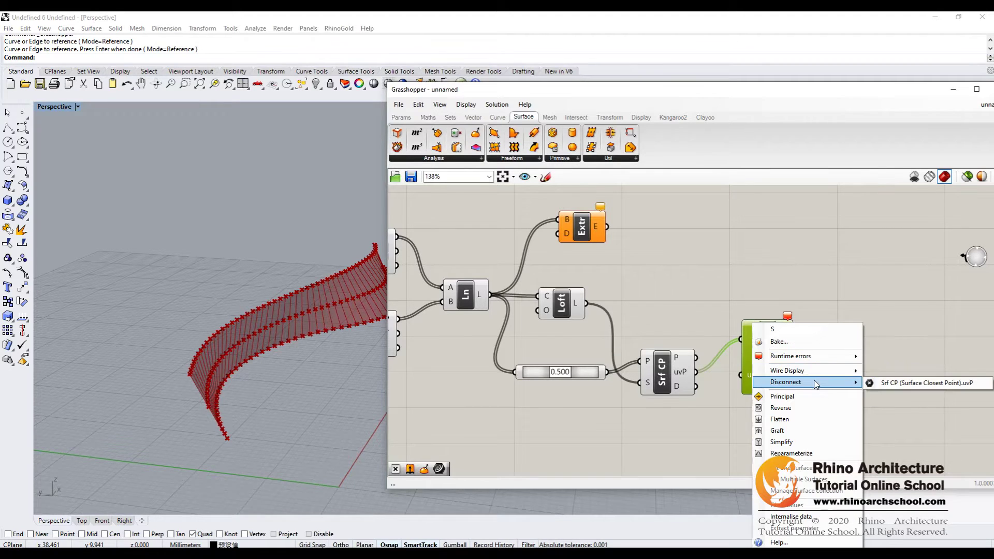
{"action": "left_click", "coordinate": [894, 383]}
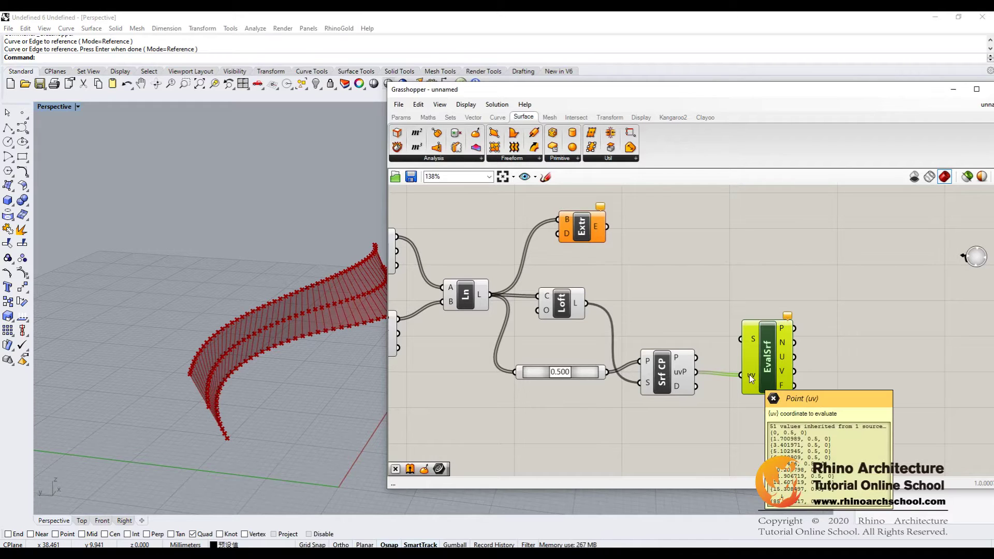
{"action": "left_click_drag", "start_coordinate": [587, 304], "coordinate": [751, 318]}
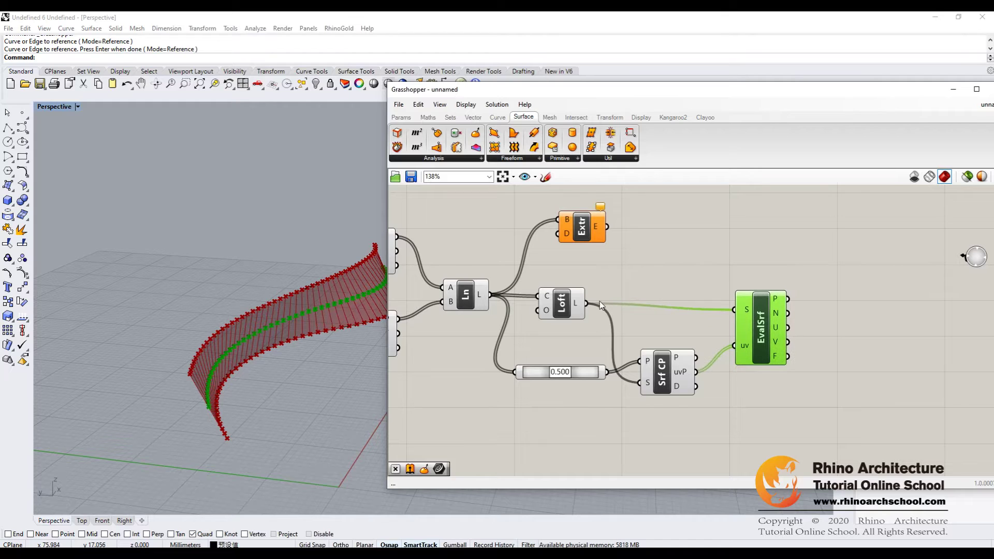
Step: Try a preview plane size of 0.5 for the surface frames and set it back to 0.8
{"action": "right_click_drag", "start_coordinate": [352, 328], "coordinate": [346, 331]}
{"action": "scroll", "coordinate": [315, 305], "scroll_direction": "up", "scroll_amount": 5}
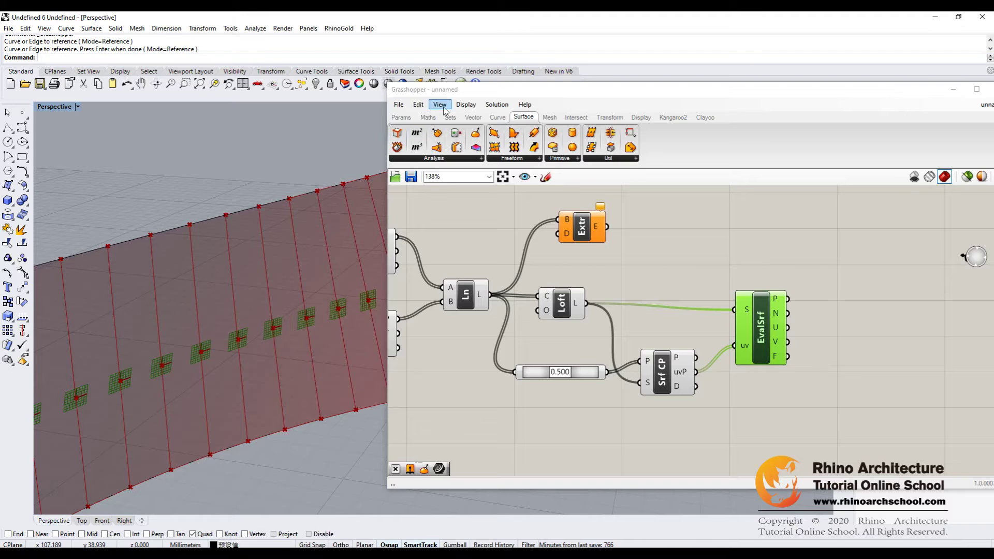
{"action": "left_click", "coordinate": [466, 104]}
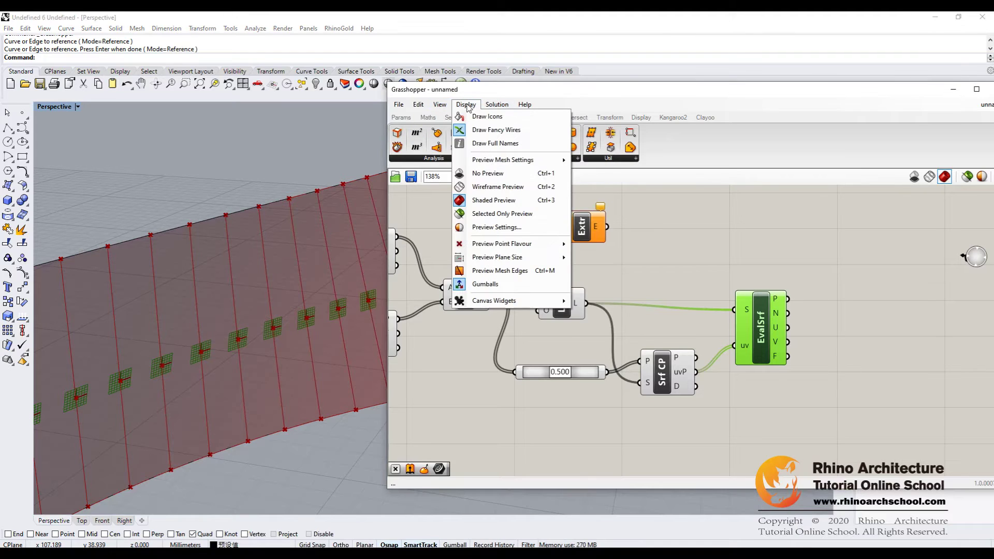
{"action": "mouse_move", "coordinate": [495, 262]}
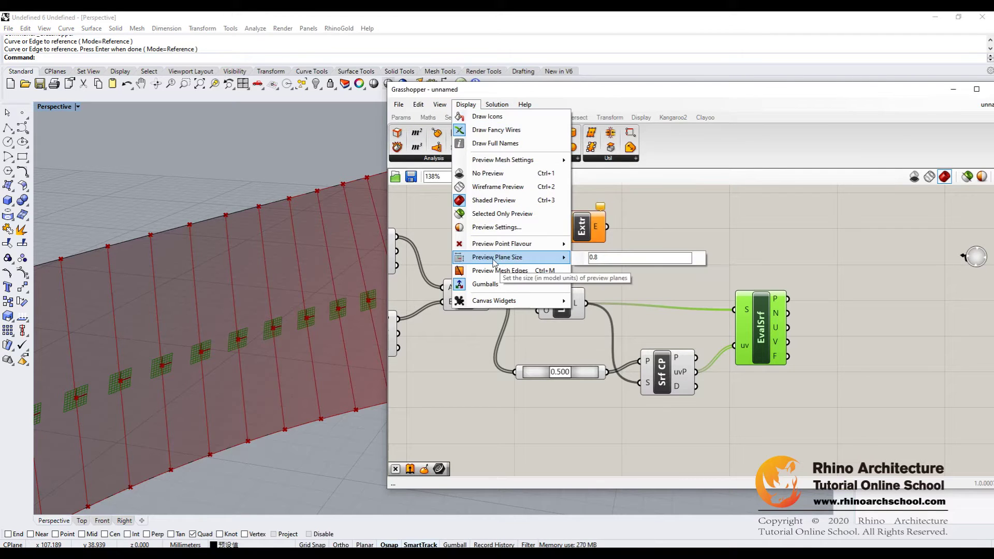
{"action": "left_click", "coordinate": [612, 261]}
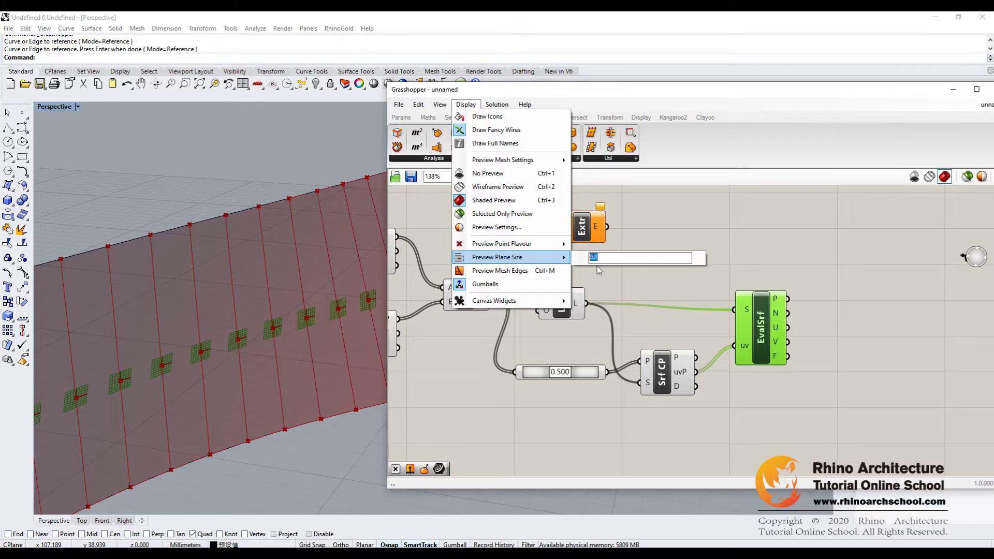
{"action": "type", "text": "0"}
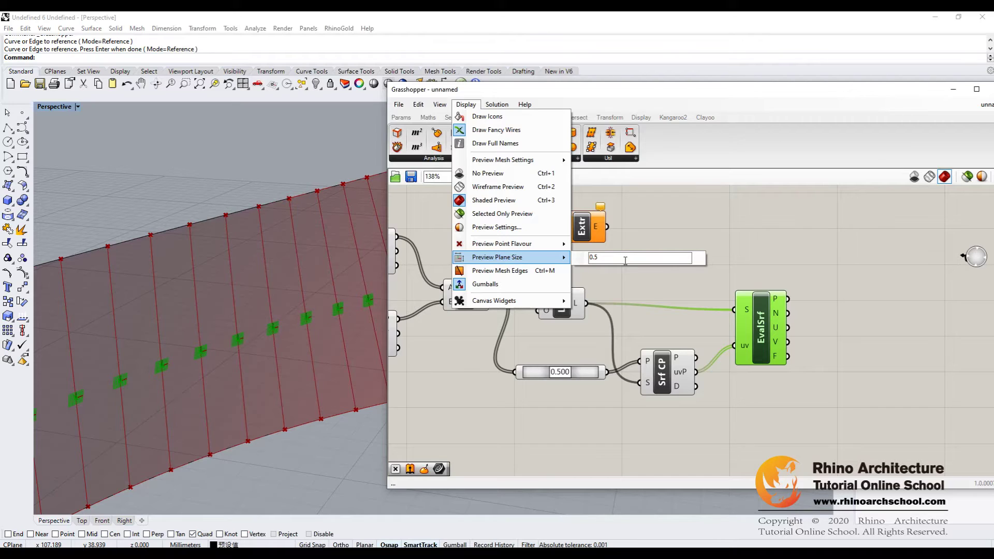
{"action": "mouse_move", "coordinate": [569, 248]}
{"action": "type", "text": "0.8"}
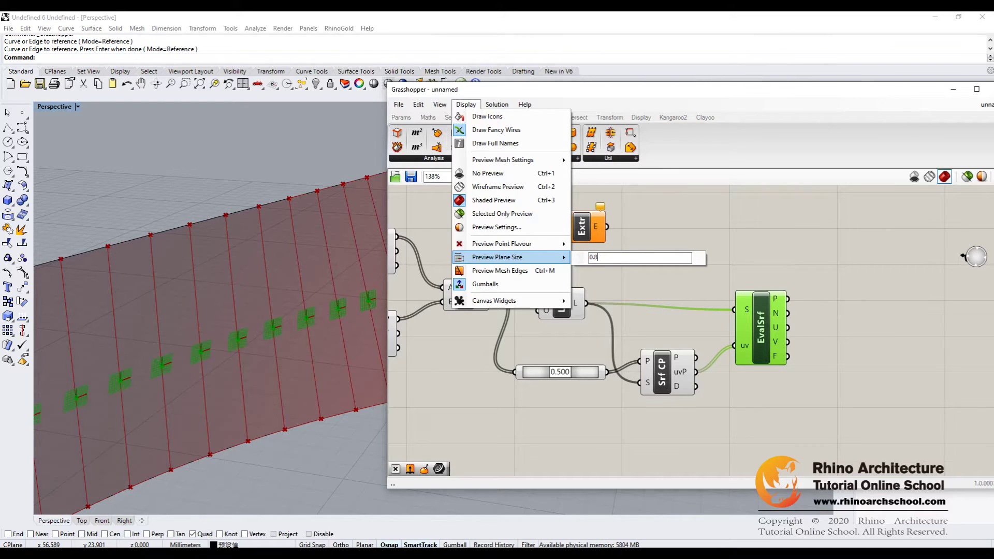
{"action": "left_click", "coordinate": [709, 287]}
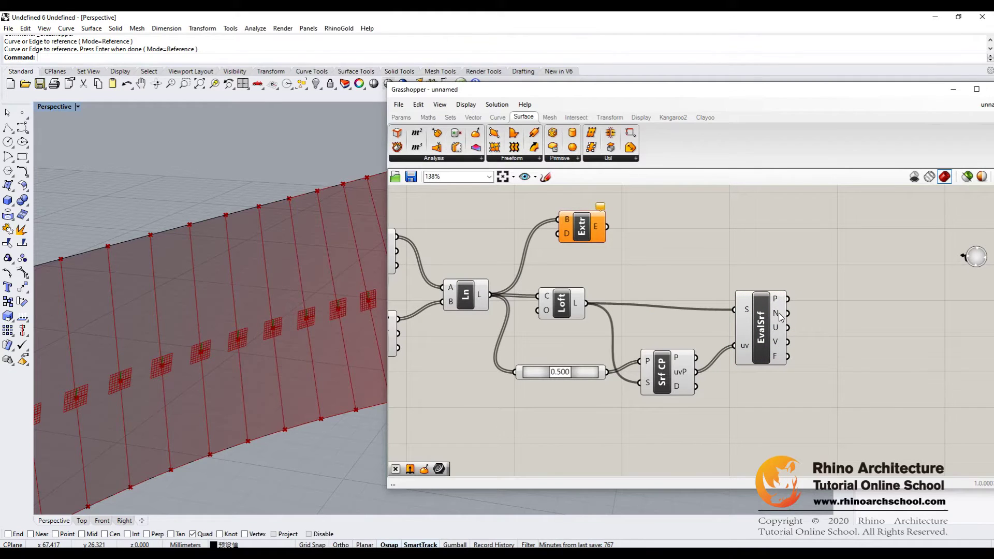
Step: Connect the normal output N of Evaluate Surface to the Extrude component's direction input D
{"action": "mouse_move", "coordinate": [777, 314]}
{"action": "left_click_drag", "start_coordinate": [788, 315], "coordinate": [558, 234]}
{"action": "mouse_move", "coordinate": [289, 250]}
{"action": "right_mouse_down"}
{"action": "mouse_move", "coordinate": [306, 243]}
{"action": "mouse_move", "coordinate": [190, 267]}
{"action": "mouse_move", "coordinate": [310, 256]}
{"action": "mouse_move", "coordinate": [215, 269]}
{"action": "mouse_move", "coordinate": [275, 250]}
{"action": "right_mouse_up"}
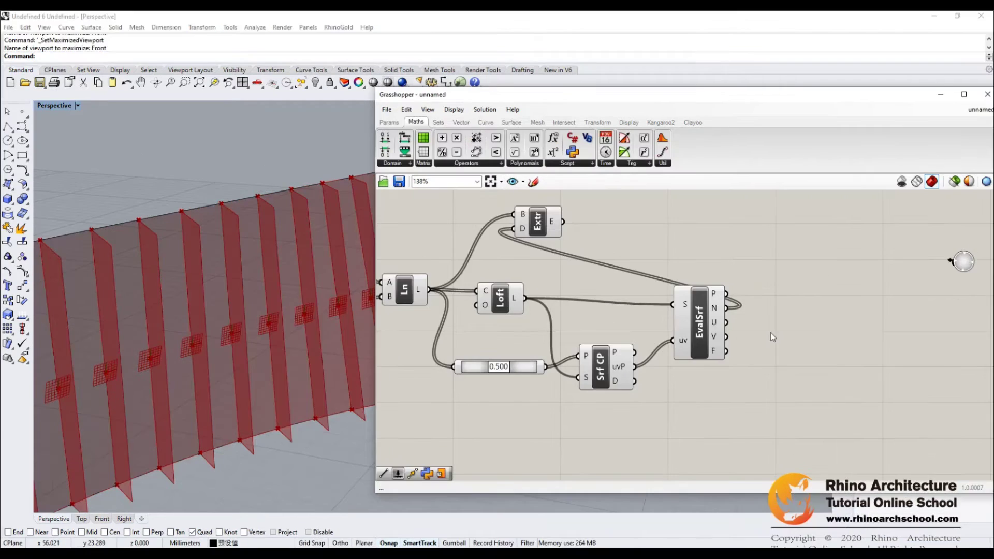
Step: Add a Multiplication component beside Evaluate Surface and place a number slider set to 0.4 below it
{"action": "left_click_drag", "start_coordinate": [456, 143], "coordinate": [804, 331]}
{"action": "left_click", "coordinate": [806, 331]}
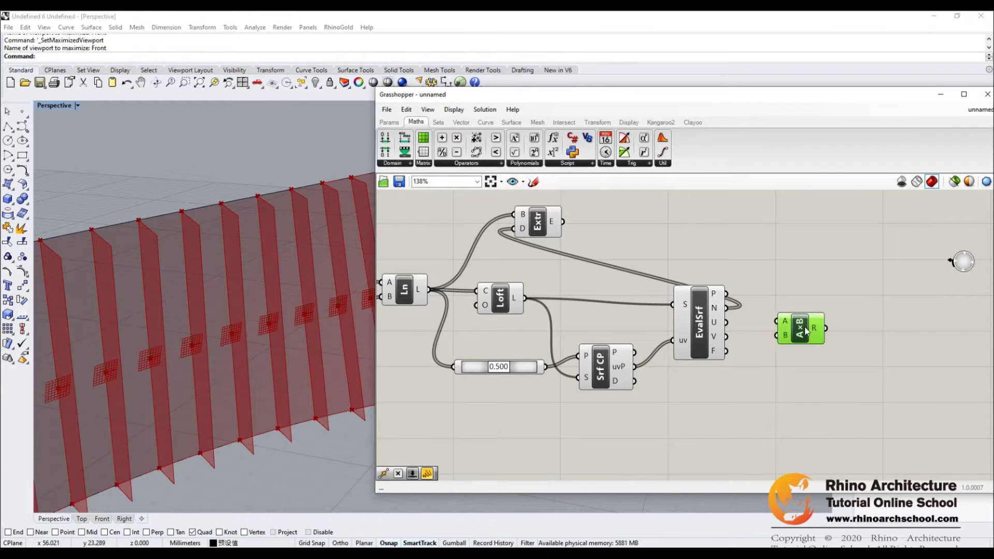
{"action": "double_click", "coordinate": [710, 393]}
{"action": "type", "text": "0."}
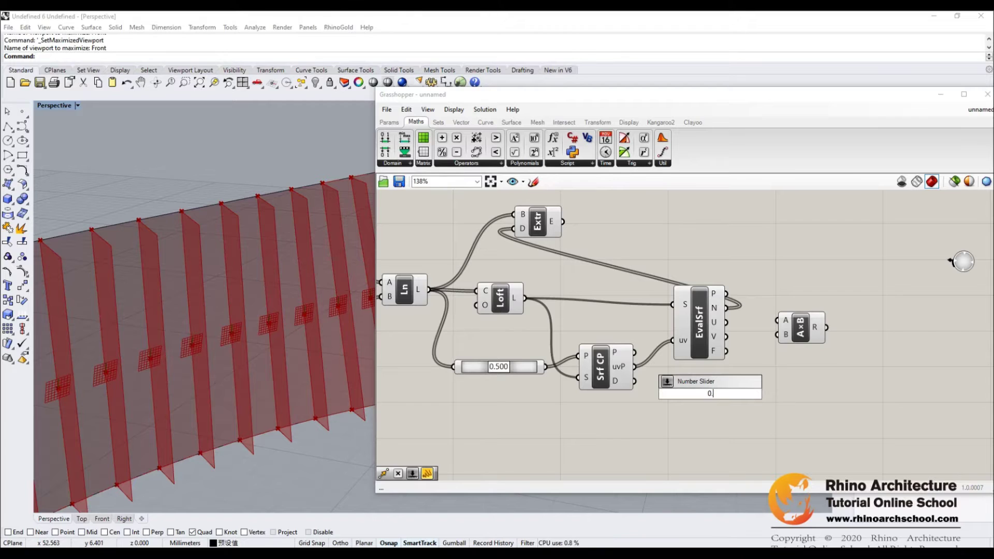
{"action": "type", "text": "4"}
{"action": "key", "text": "Return"}
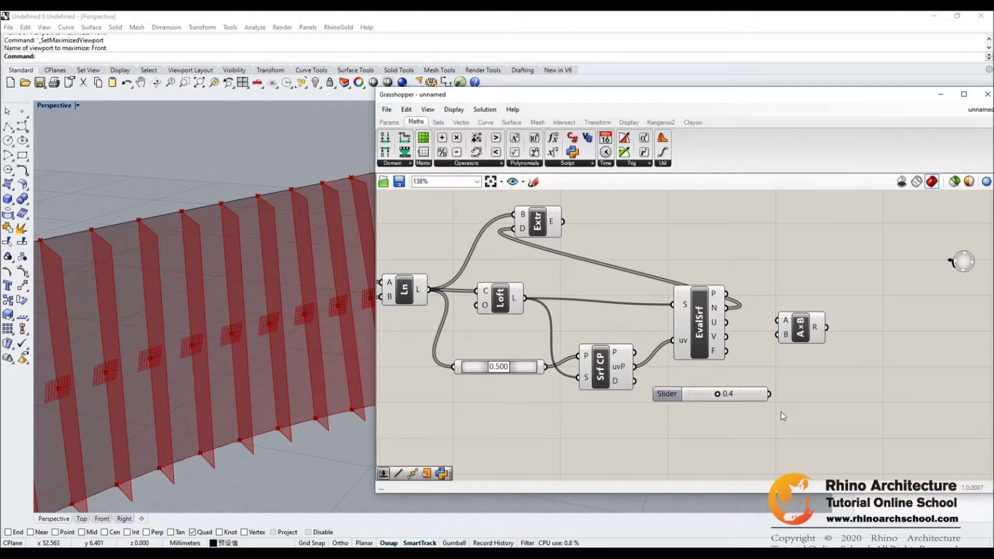
{"action": "left_click_drag", "start_coordinate": [761, 396], "coordinate": [749, 408]}
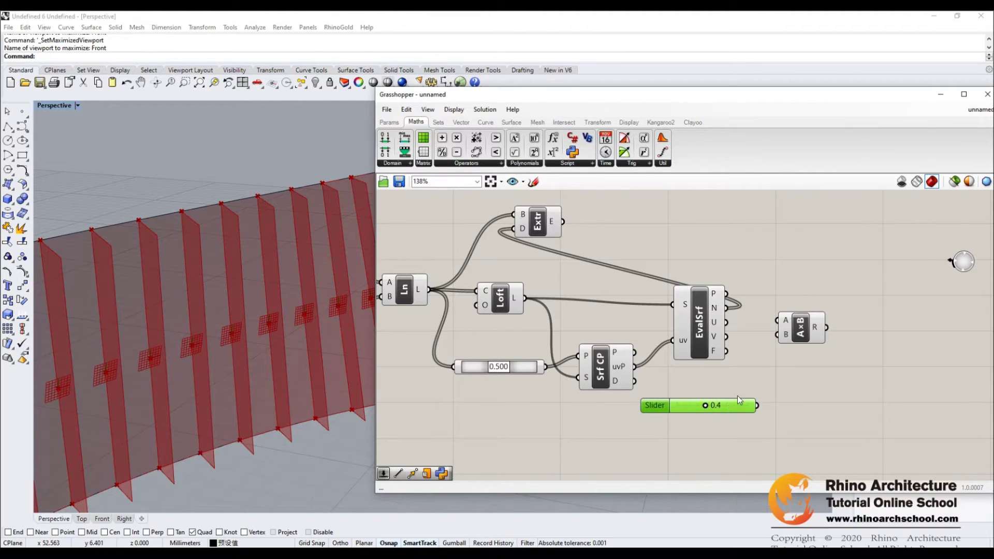
Step: Multiply the Evaluate Surface normals by the 0.4 slider and connect the product to the repositioned Extrude component's direction input D
{"action": "left_click_drag", "start_coordinate": [728, 315], "coordinate": [776, 320]}
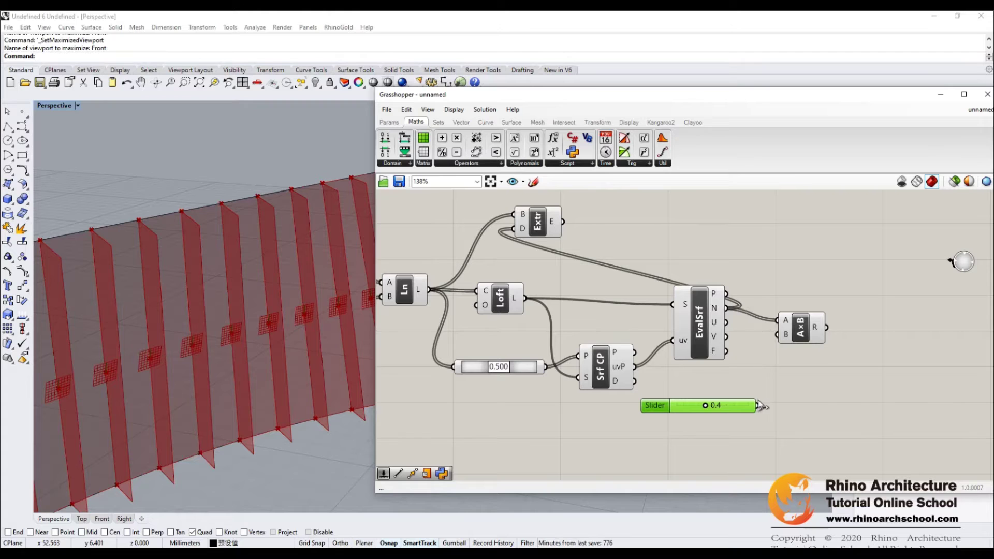
{"action": "left_click_drag", "start_coordinate": [757, 405], "coordinate": [776, 335]}
{"action": "left_click_drag", "start_coordinate": [535, 225], "coordinate": [737, 221]}
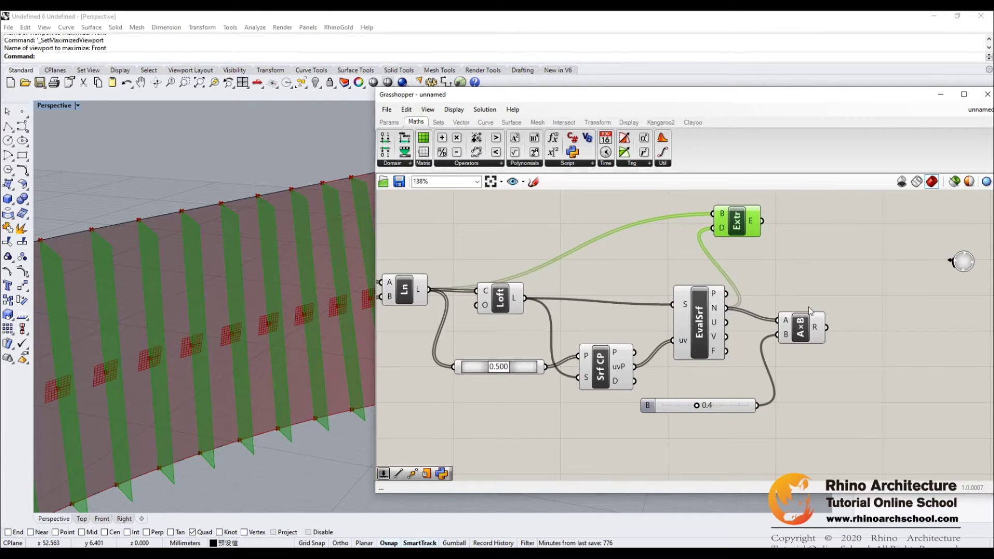
{"action": "left_click_drag", "start_coordinate": [829, 332], "coordinate": [713, 228]}
{"action": "right_click_drag", "start_coordinate": [310, 290], "coordinate": [272, 283]}
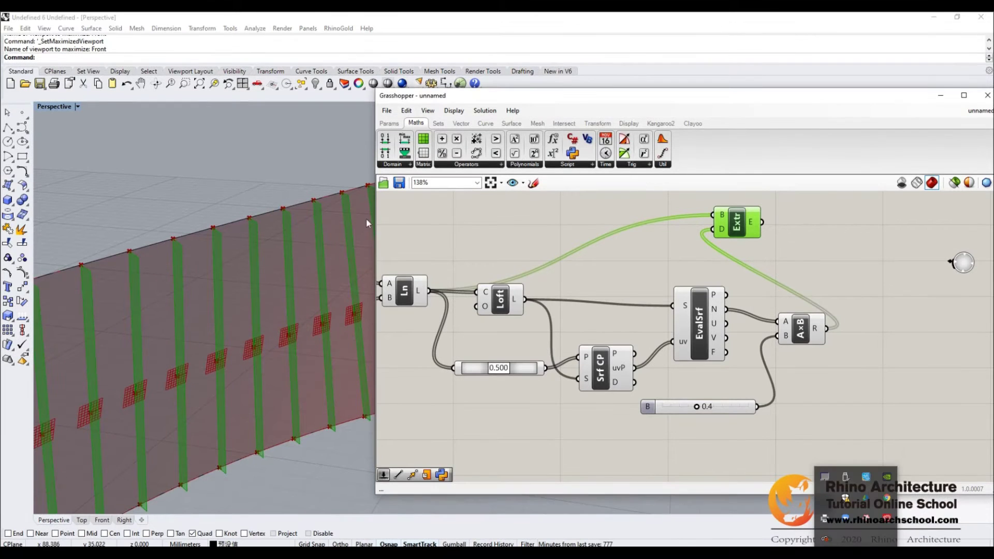
{"action": "right_click_drag", "start_coordinate": [318, 209], "coordinate": [337, 266]}
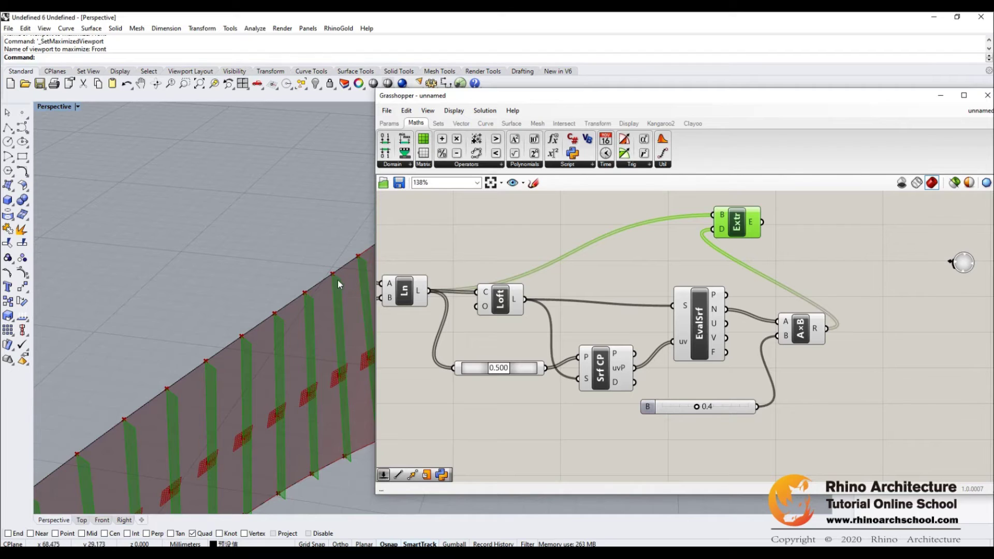
{"action": "mouse_move", "coordinate": [326, 275]}
{"action": "right_mouse_down"}
{"action": "mouse_move", "coordinate": [302, 271]}
{"action": "mouse_move", "coordinate": [317, 275]}
{"action": "right_mouse_up"}
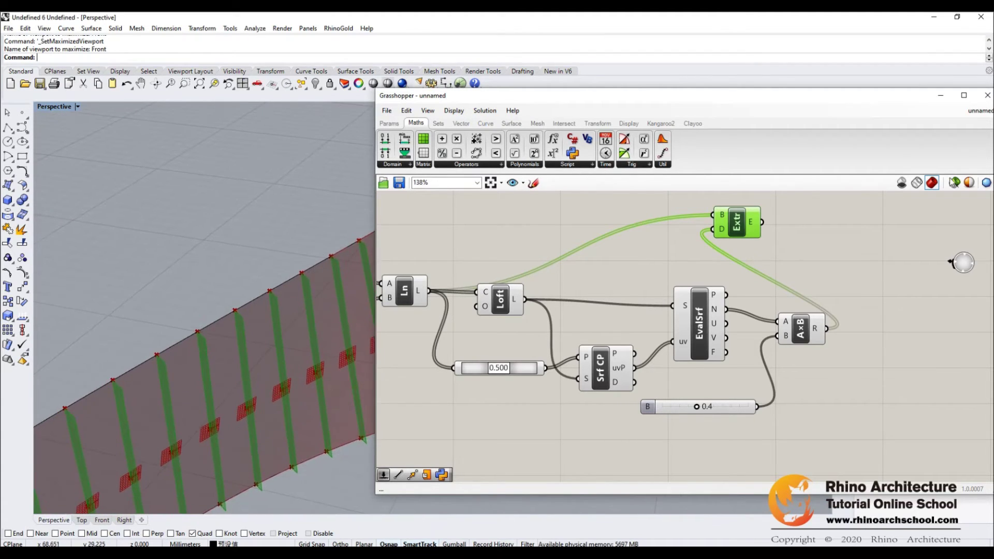
Step: Add a Move component beside Extrude and connect the extrusion output E to its geometry input G
{"action": "left_click_drag", "start_coordinate": [858, 99], "coordinate": [851, 98]}
{"action": "double_click", "coordinate": [845, 268]}
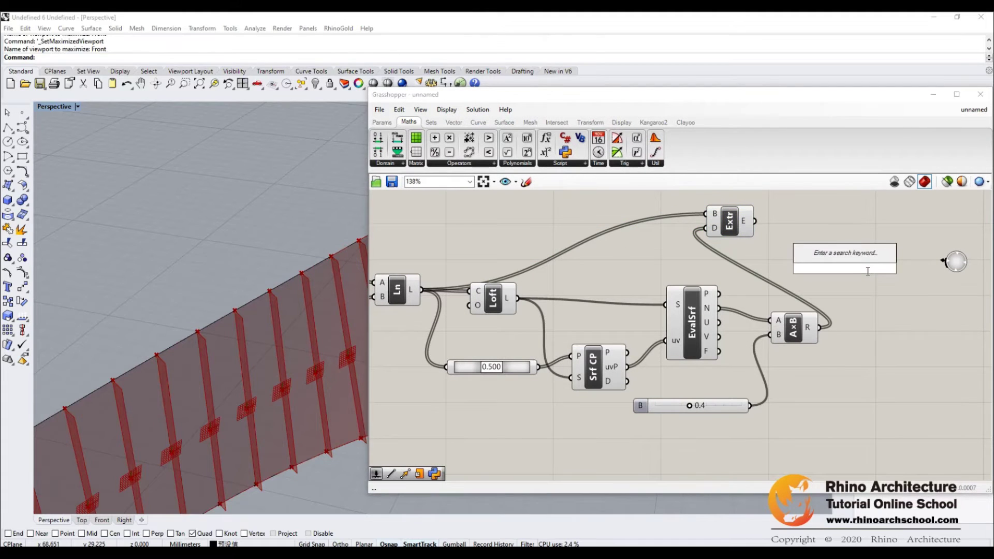
{"action": "type", "text": "move"}
{"action": "key", "text": "Return"}
{"action": "left_click_drag", "start_coordinate": [856, 268], "coordinate": [897, 224]}
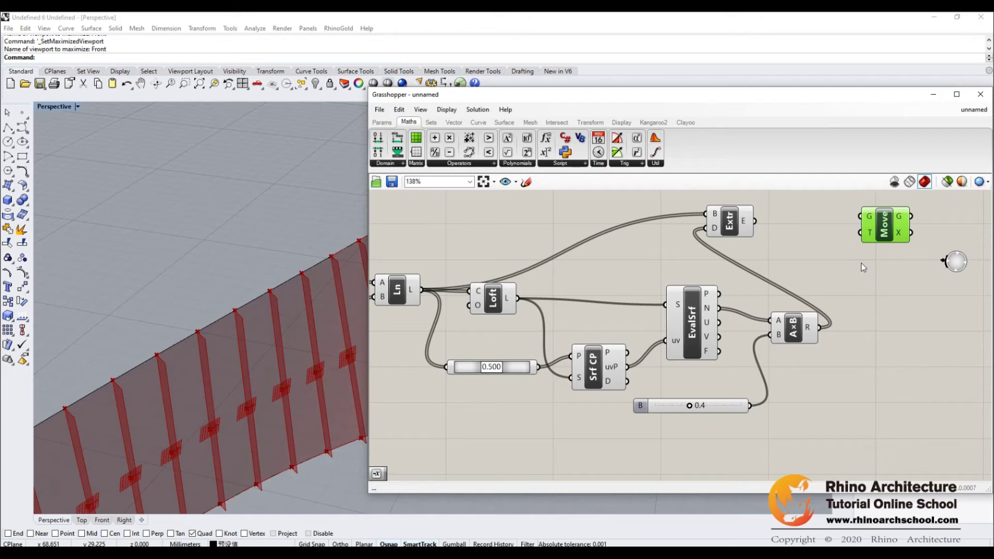
{"action": "left_click_drag", "start_coordinate": [754, 221], "coordinate": [859, 216]}
Step: Add a second Multiplication component below Move and place a panel containing 0.5 next to it
{"action": "right_click_drag", "start_coordinate": [832, 325], "coordinate": [770, 314]}
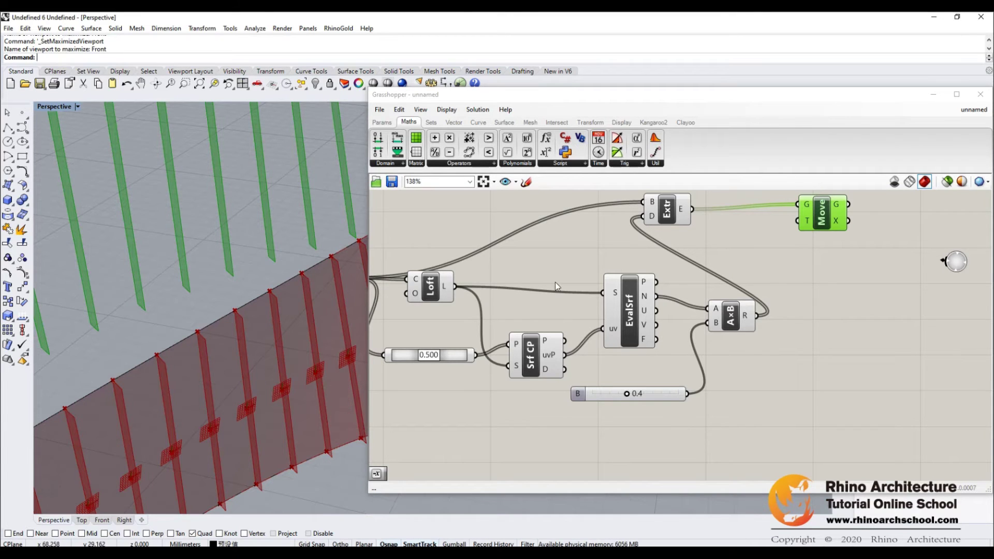
{"action": "right_click_drag", "start_coordinate": [829, 307], "coordinate": [790, 304]}
{"action": "double_click", "coordinate": [790, 303]}
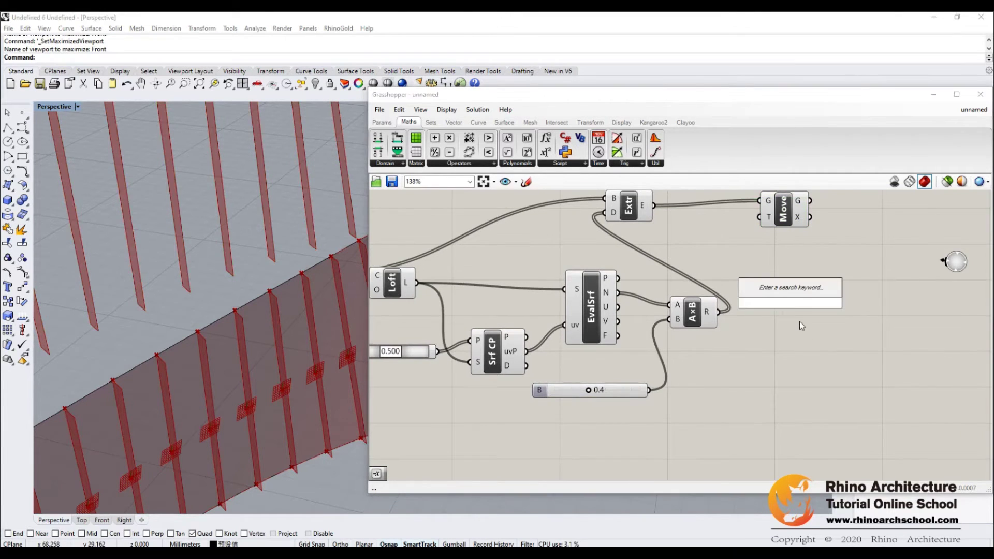
{"action": "type", "text": "mul"}
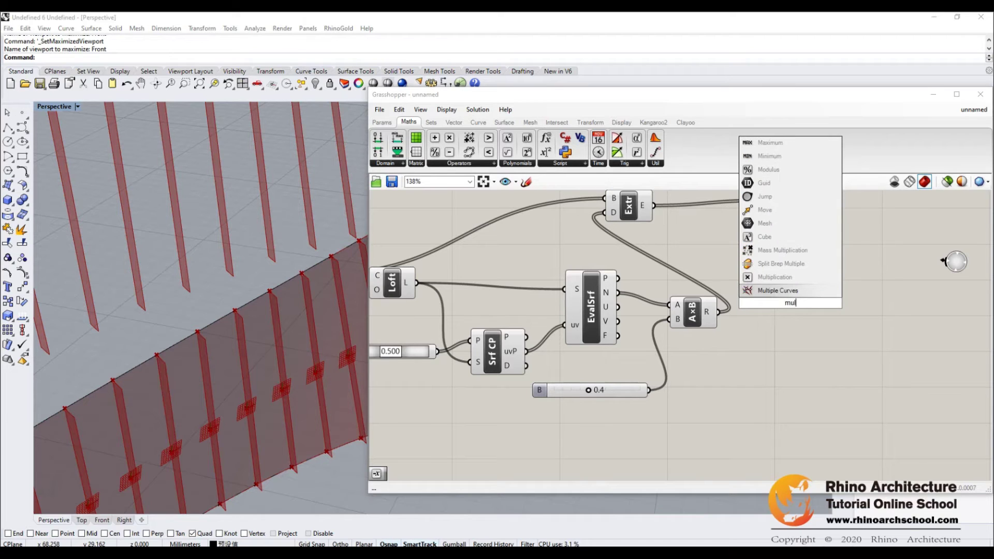
{"action": "left_click", "coordinate": [798, 282]}
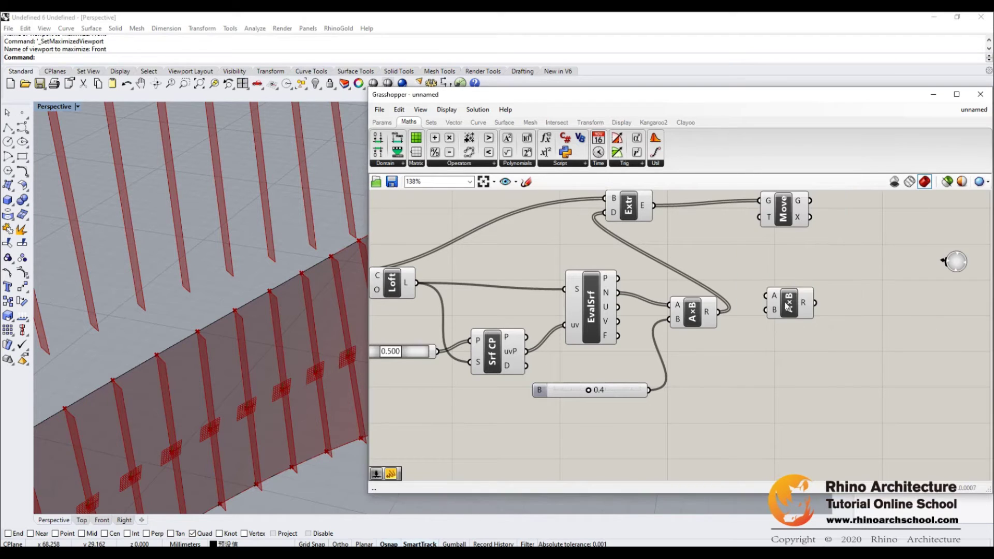
{"action": "left_click", "coordinate": [745, 366]}
{"action": "double_click", "coordinate": [744, 365]}
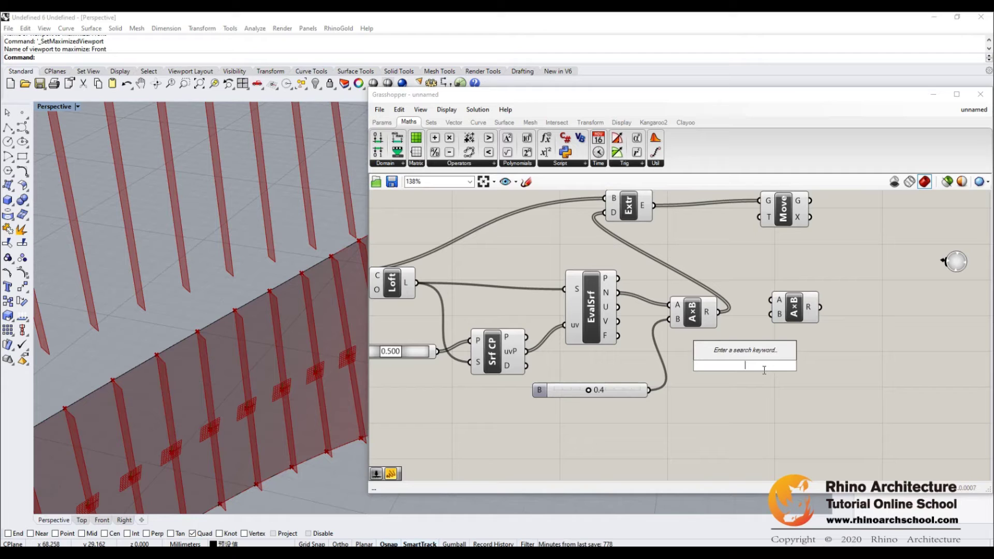
{"action": "type", "text": "//0.5"}
{"action": "key", "text": "Return"}
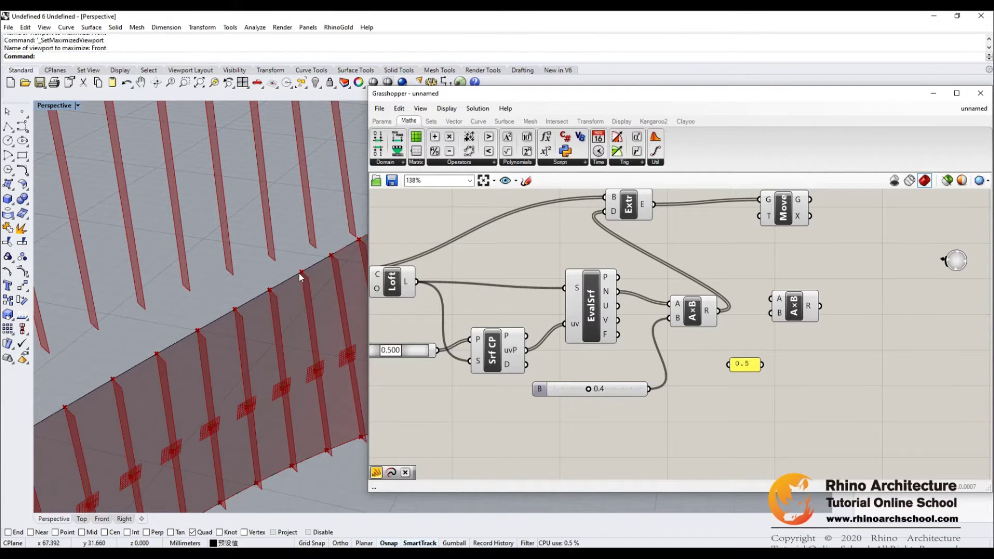
Step: Add a Negative component and arrange it between the two Multiplication components
{"action": "double_click", "coordinate": [851, 366]}
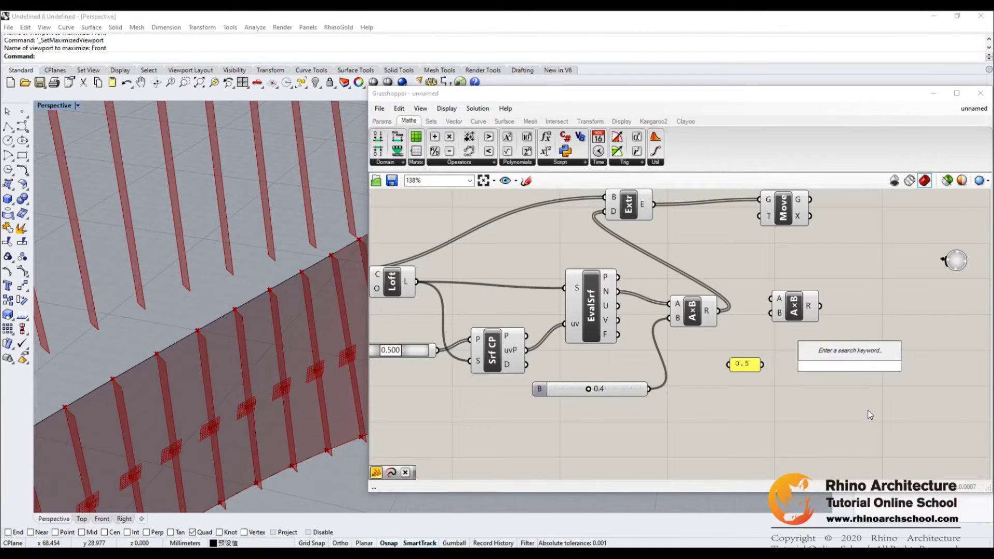
{"action": "type", "text": "neg"}
{"action": "key", "text": "Return"}
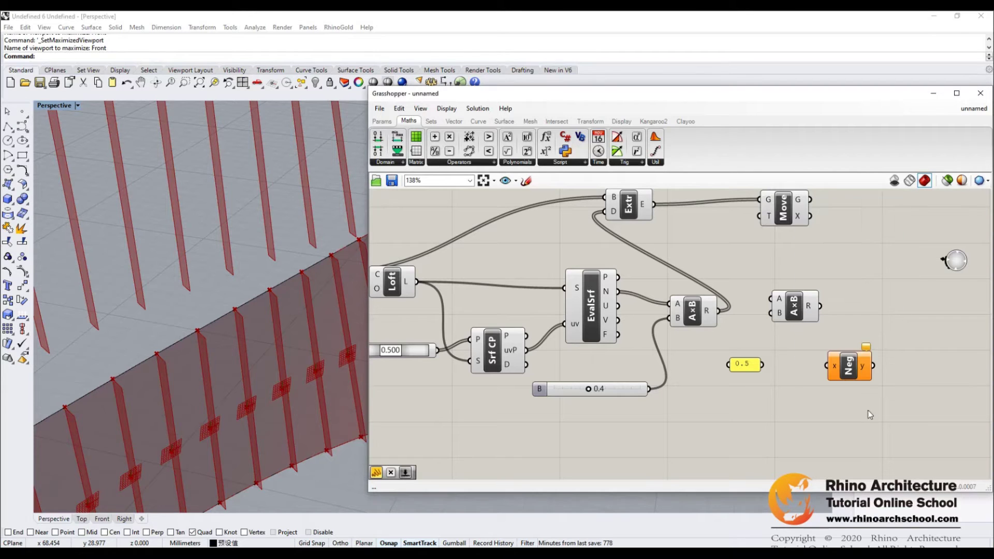
{"action": "left_click_drag", "start_coordinate": [784, 303], "coordinate": [891, 306]}
{"action": "left_click_drag", "start_coordinate": [849, 367], "coordinate": [785, 310]}
Step: Wire the first product through Negative, multiply it by the 0.5 panel, and connect the result to Move's T input
{"action": "left_click_drag", "start_coordinate": [891, 307], "coordinate": [782, 312]}
{"action": "left_click_drag", "start_coordinate": [719, 311], "coordinate": [762, 364]}
{"action": "left_click_drag", "start_coordinate": [885, 315], "coordinate": [757, 217]}
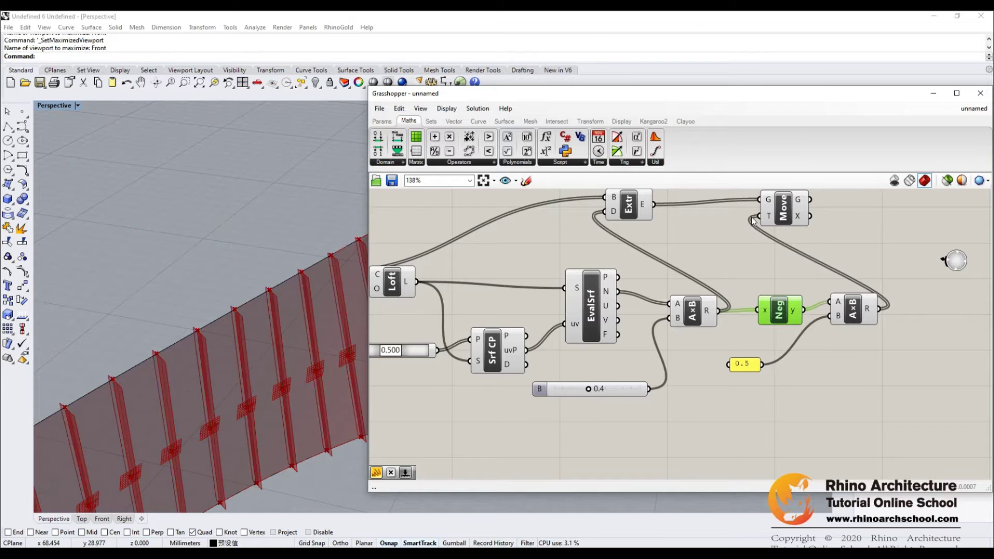
{"action": "mouse_move", "coordinate": [304, 302]}
{"action": "right_mouse_down"}
{"action": "mouse_move", "coordinate": [329, 300]}
{"action": "mouse_move", "coordinate": [290, 305]}
{"action": "right_mouse_up"}
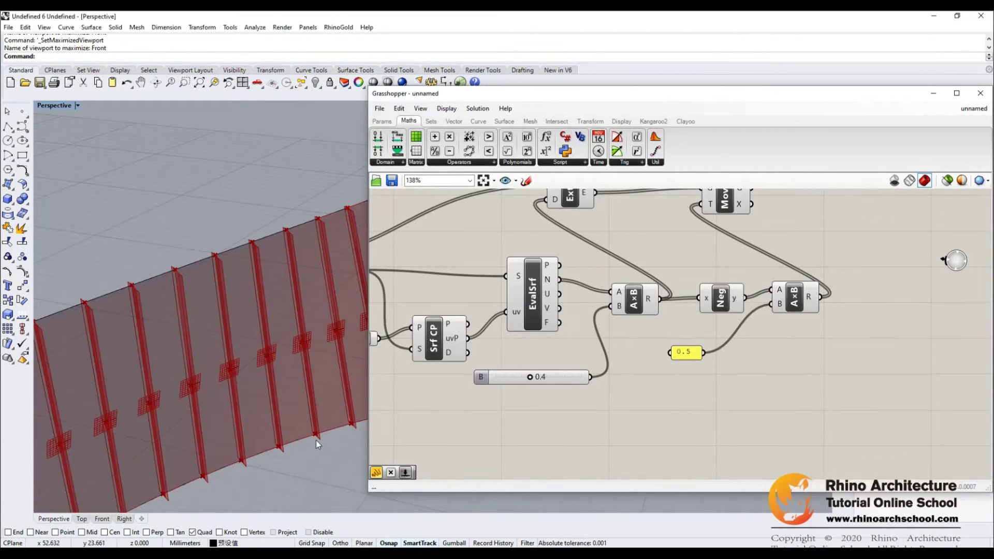
{"action": "right_click_drag", "start_coordinate": [316, 440], "coordinate": [363, 401]}
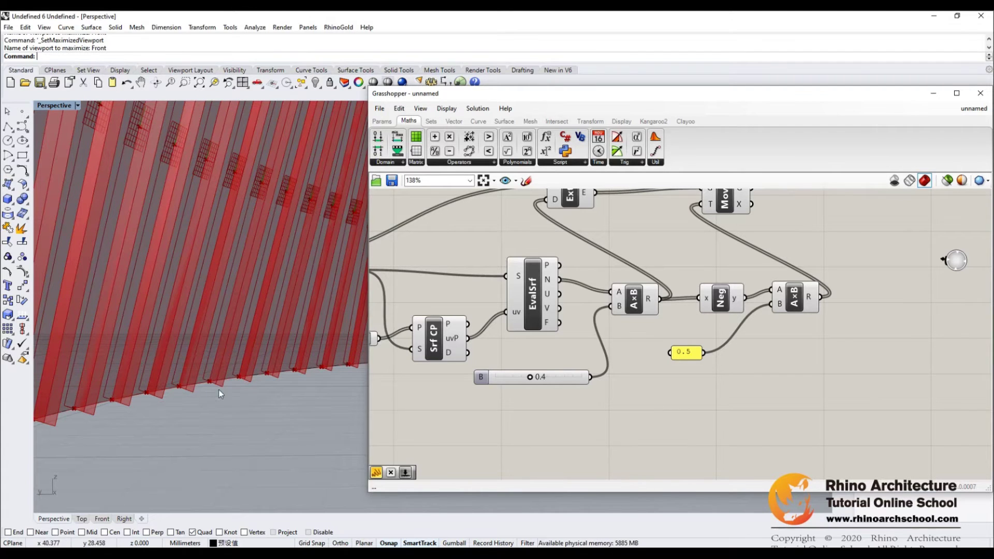
{"action": "right_click_drag", "start_coordinate": [211, 388], "coordinate": [237, 396]}
Step: Add an Extend Curve component and place it above the Line and Loft components
{"action": "mouse_move", "coordinate": [805, 349]}
{"action": "right_mouse_down"}
{"action": "mouse_move", "coordinate": [725, 382]}
{"action": "mouse_move", "coordinate": [787, 326]}
{"action": "mouse_move", "coordinate": [816, 359]}
{"action": "right_mouse_up"}
{"action": "scroll", "coordinate": [815, 359], "scroll_direction": "down", "scroll_amount": 3}
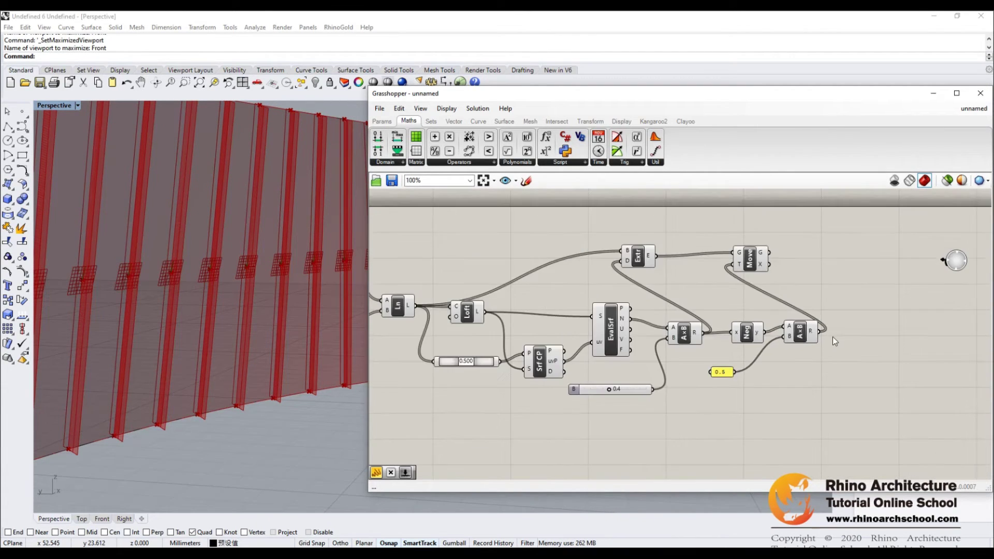
{"action": "double_click", "coordinate": [707, 416]}
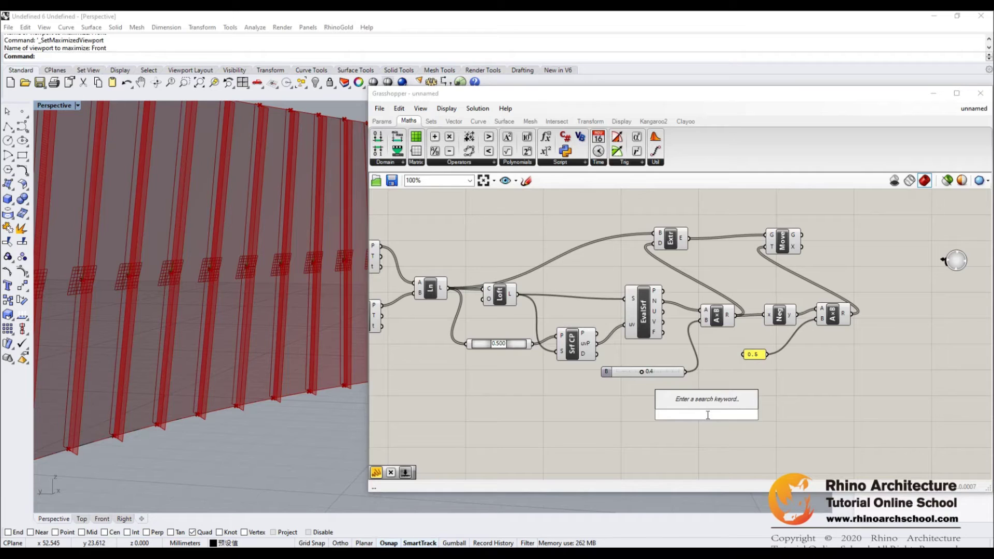
{"action": "type", "text": "extent"}
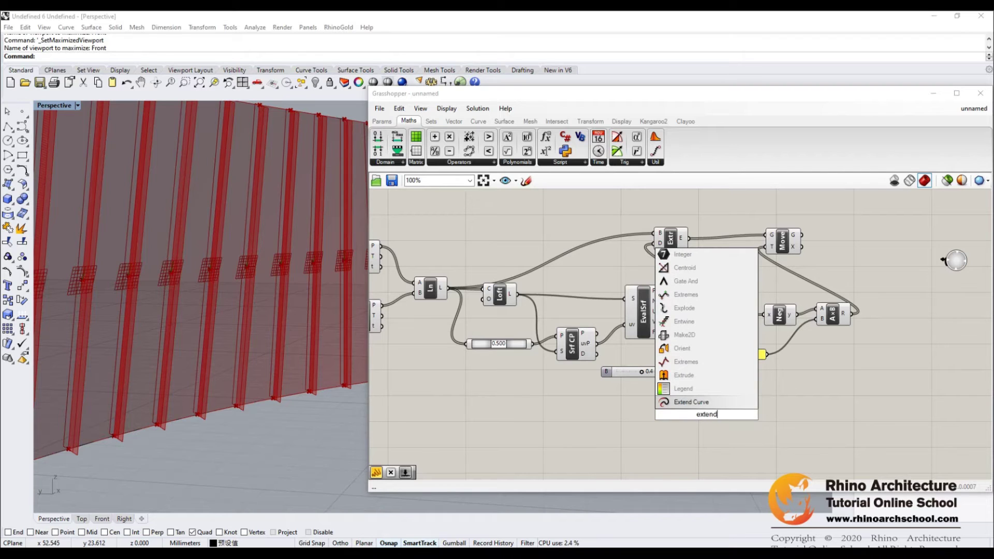
{"action": "key", "text": "BackSpace"}
{"action": "type", "text": "d"}
{"action": "key", "text": "Return"}
{"action": "left_click_drag", "start_coordinate": [714, 405], "coordinate": [520, 213]}
Step: Place a number slider set to 1.0 beside the Extend Curve component
{"action": "right_click_drag", "start_coordinate": [582, 266], "coordinate": [640, 308]}
{"action": "double_click", "coordinate": [492, 263]}
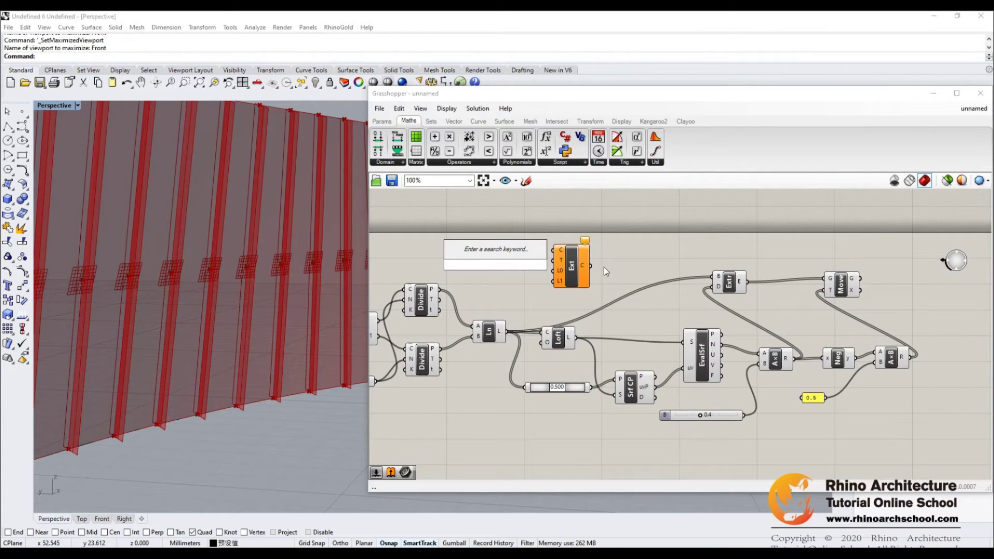
{"action": "type", "text": "1.0"}
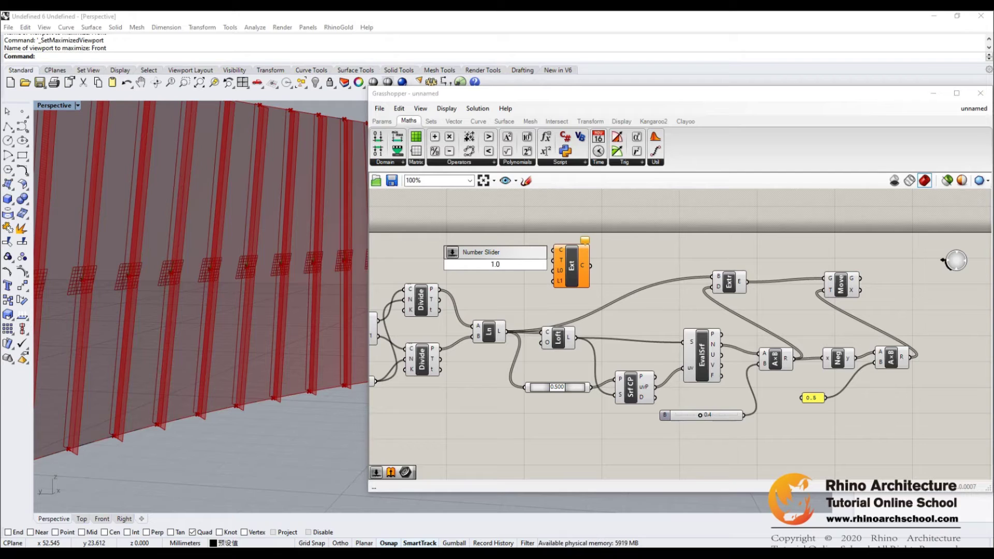
{"action": "key", "text": "Return"}
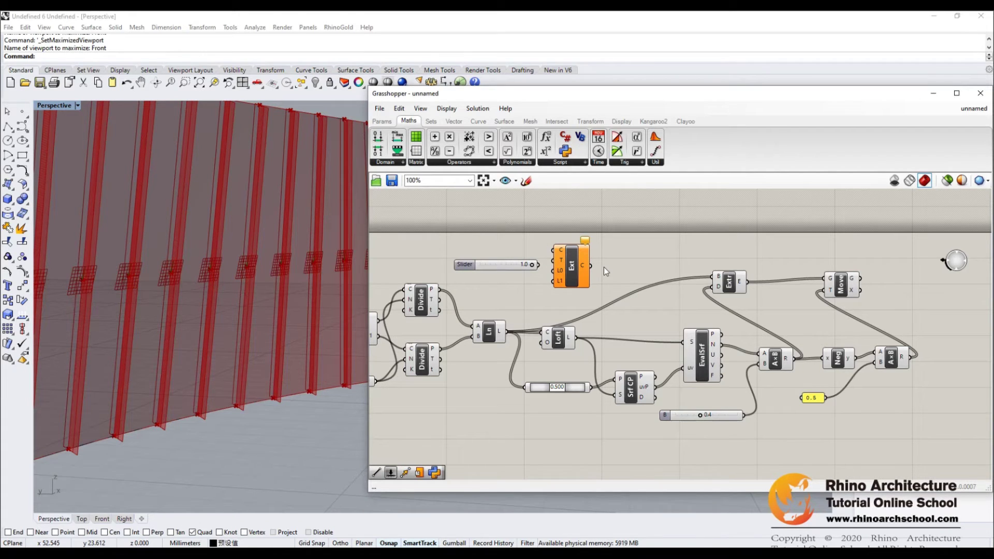
{"action": "left_click_drag", "start_coordinate": [513, 266], "coordinate": [506, 260]}
{"action": "left_click", "coordinate": [521, 294]}
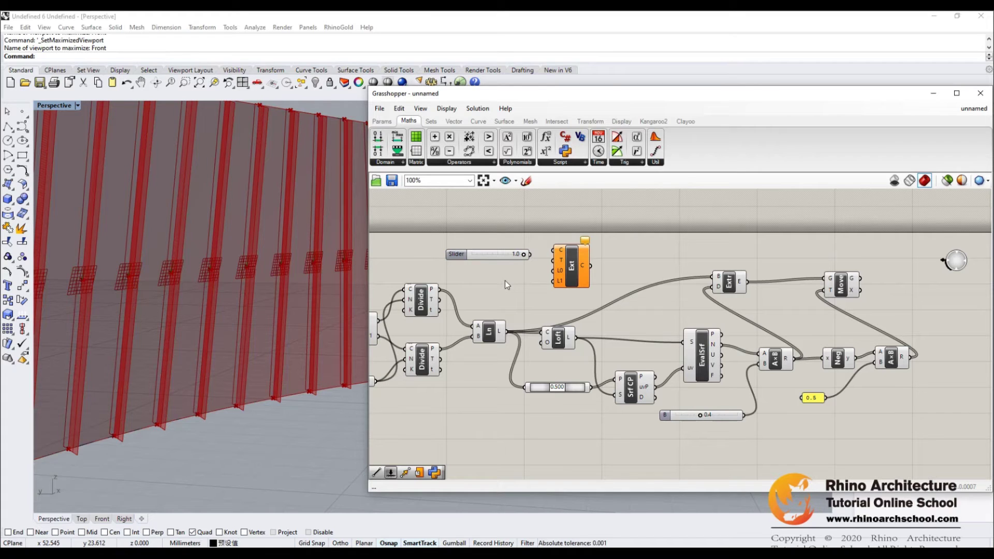
Step: Add a second number slider set to 0 and connect the 1.0 slider to L0 and the new one to L1
{"action": "double_click", "coordinate": [505, 280]}
{"action": "type", "text": "number slider"}
{"action": "key", "text": "Return"}
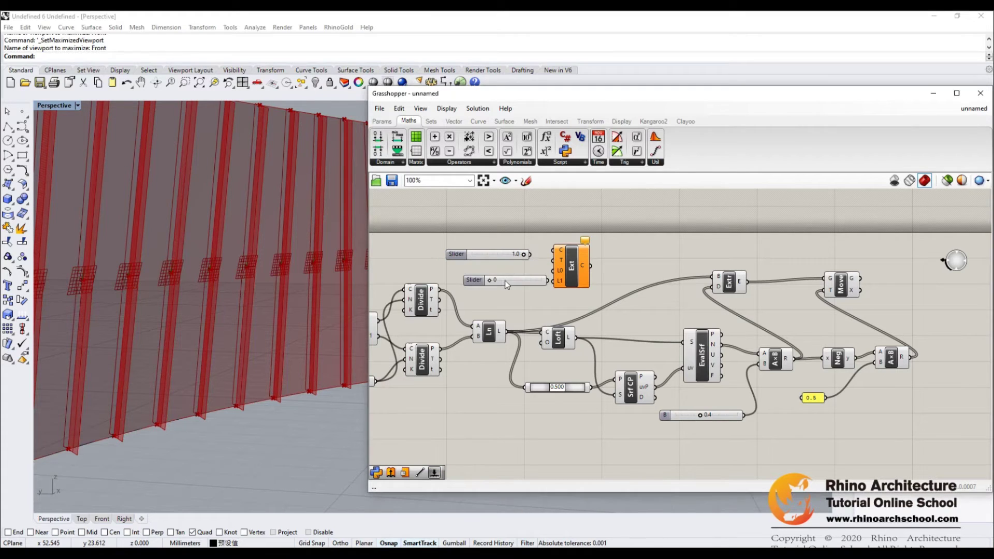
{"action": "left_click_drag", "start_coordinate": [505, 281], "coordinate": [553, 281]}
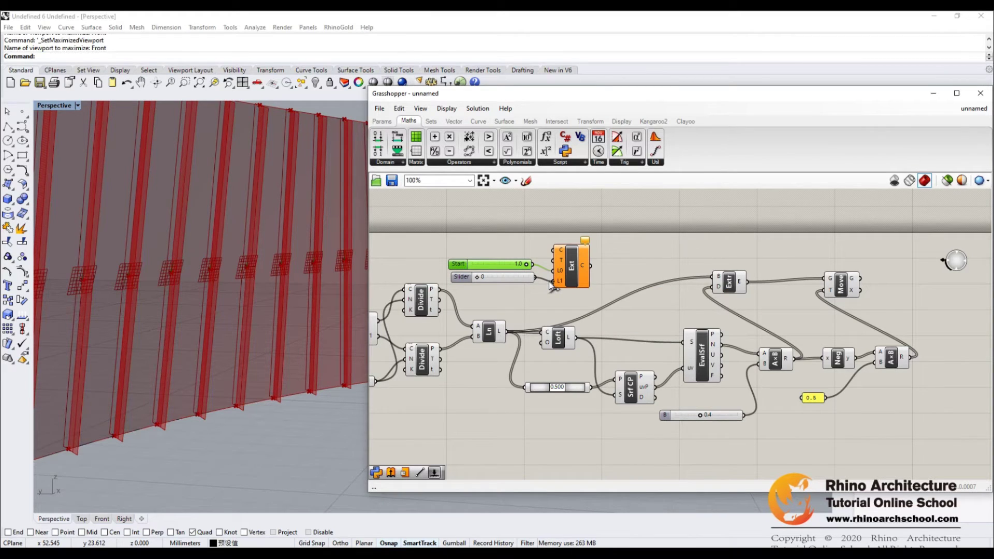
{"action": "left_click", "coordinate": [493, 365]}
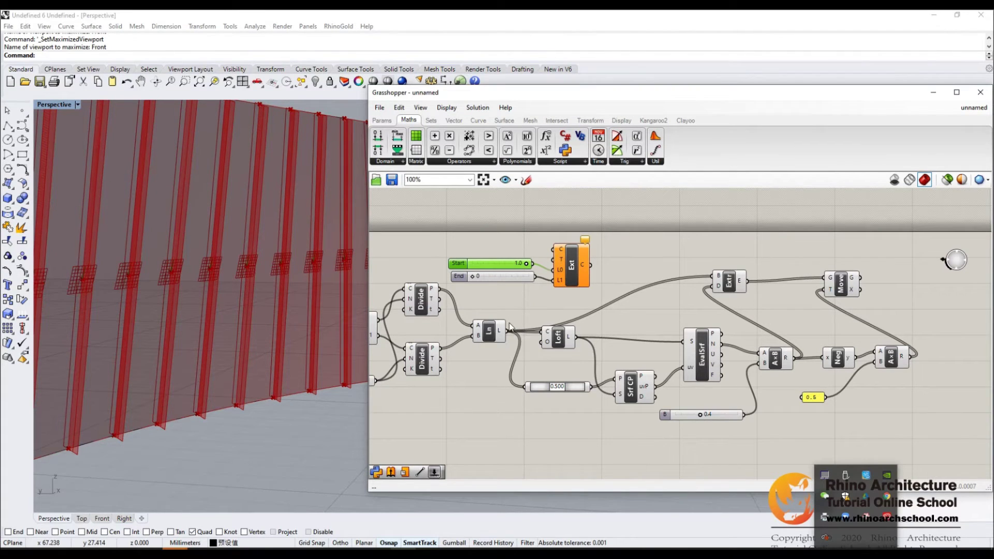
Step: Connect the Line output L to Extend Curve's C input and feed the extended curves into the 0.500 point-on-curve component
{"action": "left_click_drag", "start_coordinate": [507, 332], "coordinate": [541, 252]}
{"action": "left_click_drag", "start_coordinate": [550, 252], "coordinate": [551, 251]}
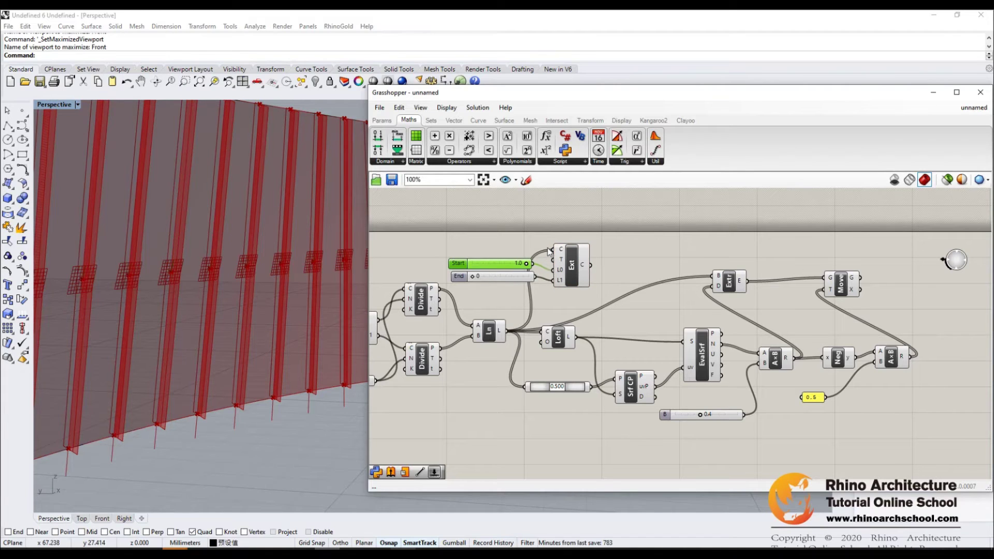
{"action": "right_click_drag", "start_coordinate": [288, 384], "coordinate": [246, 400]}
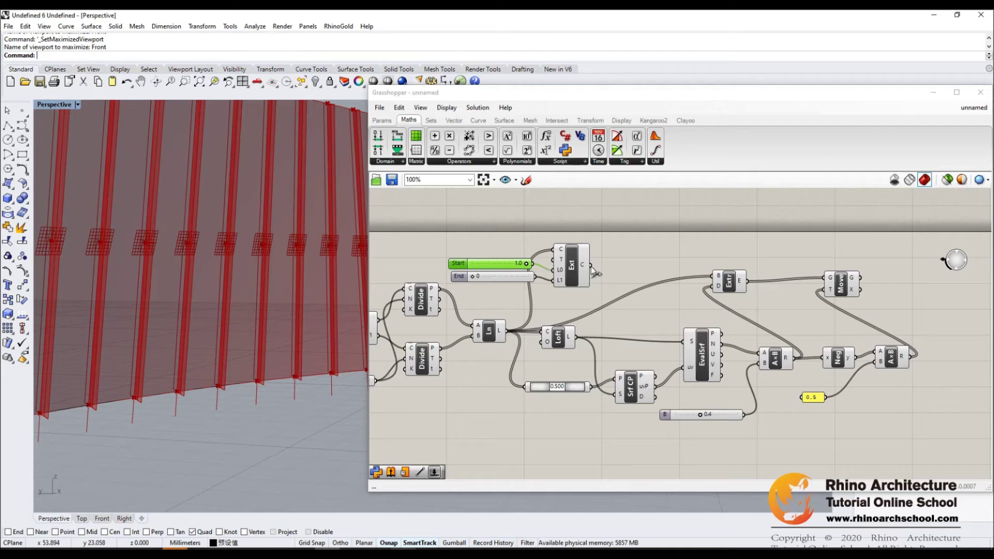
{"action": "left_click_drag", "start_coordinate": [591, 266], "coordinate": [519, 388]}
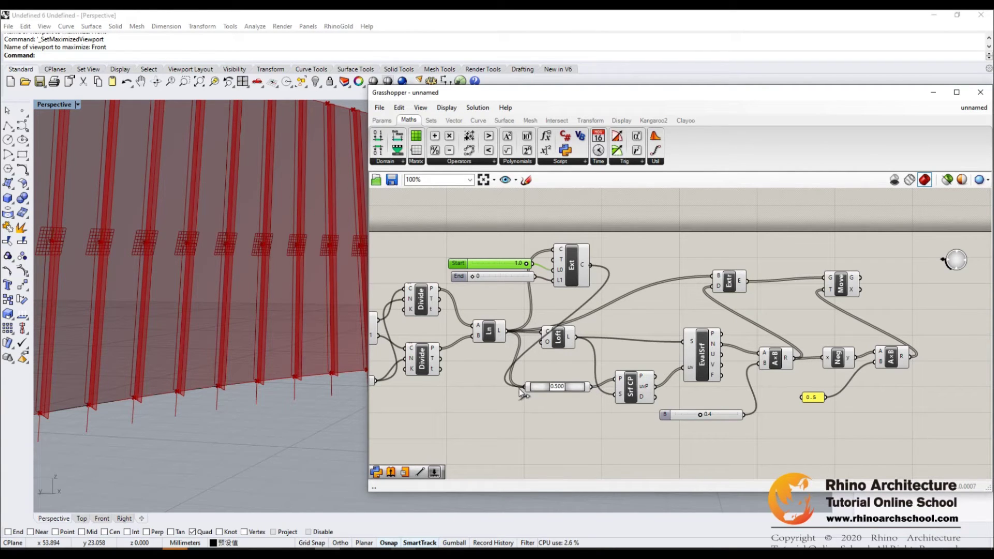
{"action": "right_click_drag", "start_coordinate": [264, 351], "coordinate": [242, 364]}
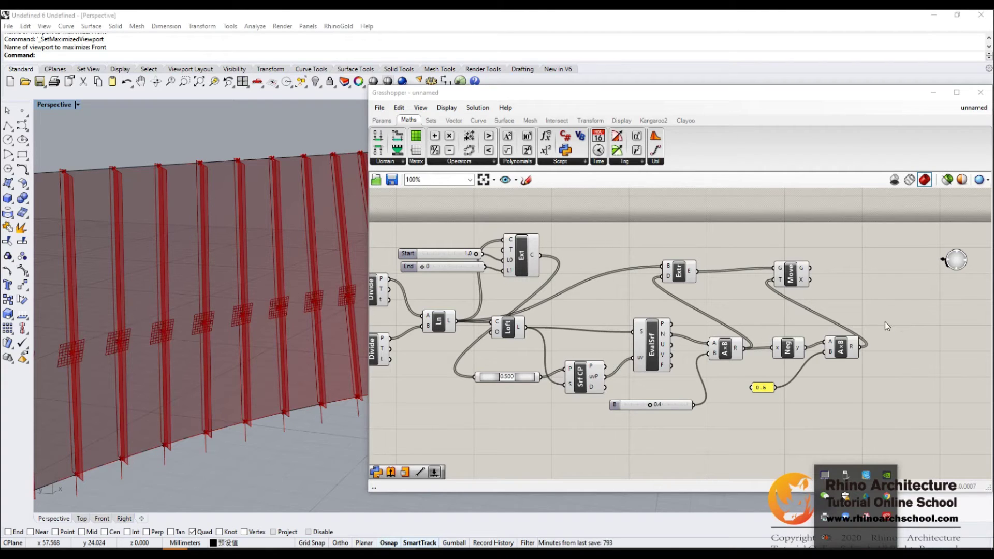
Step: Add a Python script component beside the last Multiplication component and open its script editor
{"action": "left_click_drag", "start_coordinate": [565, 150], "coordinate": [930, 348]}
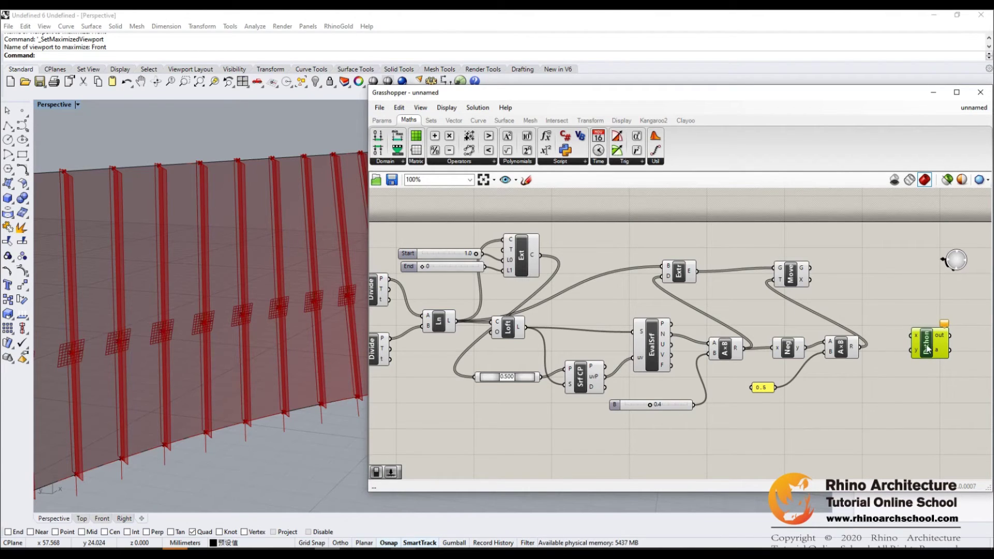
{"action": "double_click", "coordinate": [927, 348]}
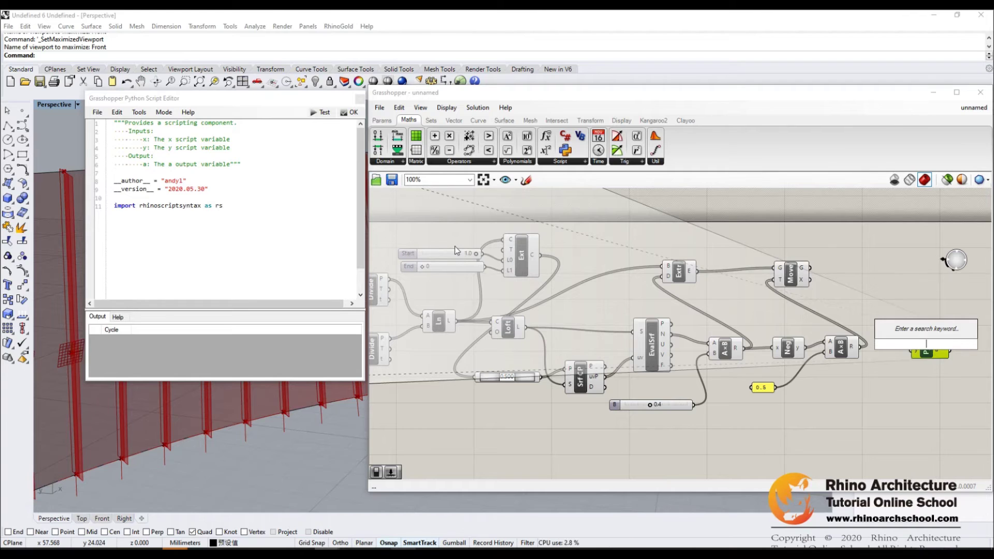
{"action": "left_click", "coordinate": [883, 387]}
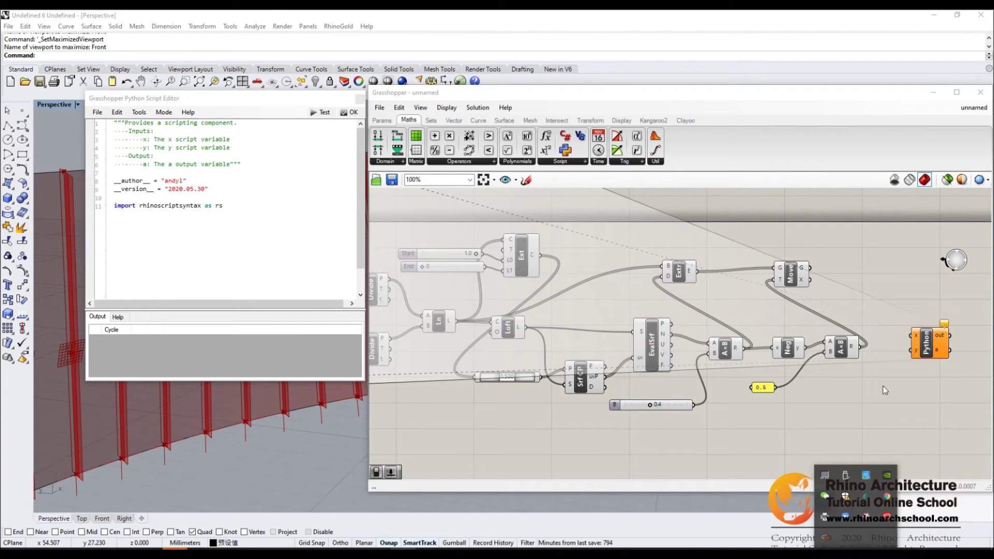
Step: Start a new script line below the import with a call to rs.OffsetSurface
{"action": "left_click", "coordinate": [227, 206]}
{"action": "key", "text": "Return"}
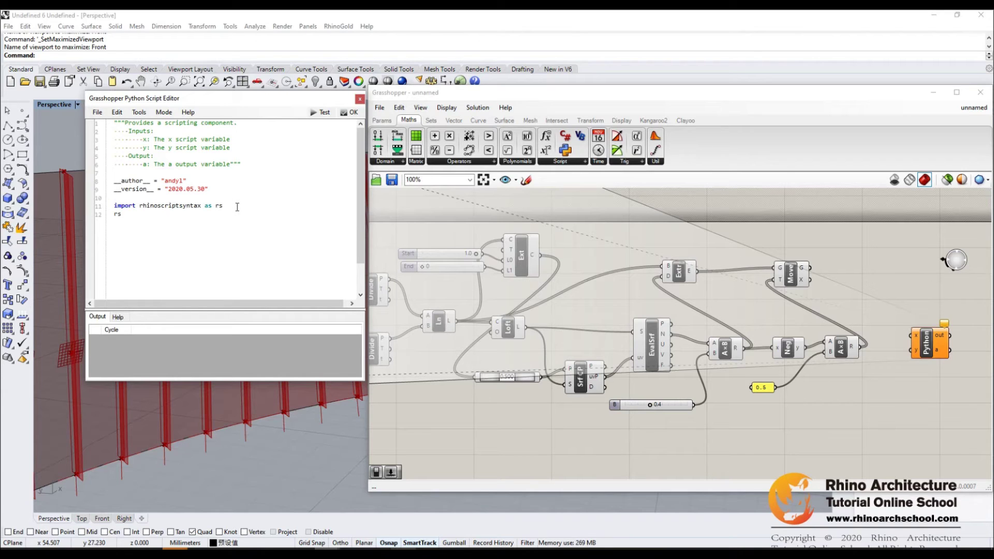
{"action": "type", "text": "rs.."}
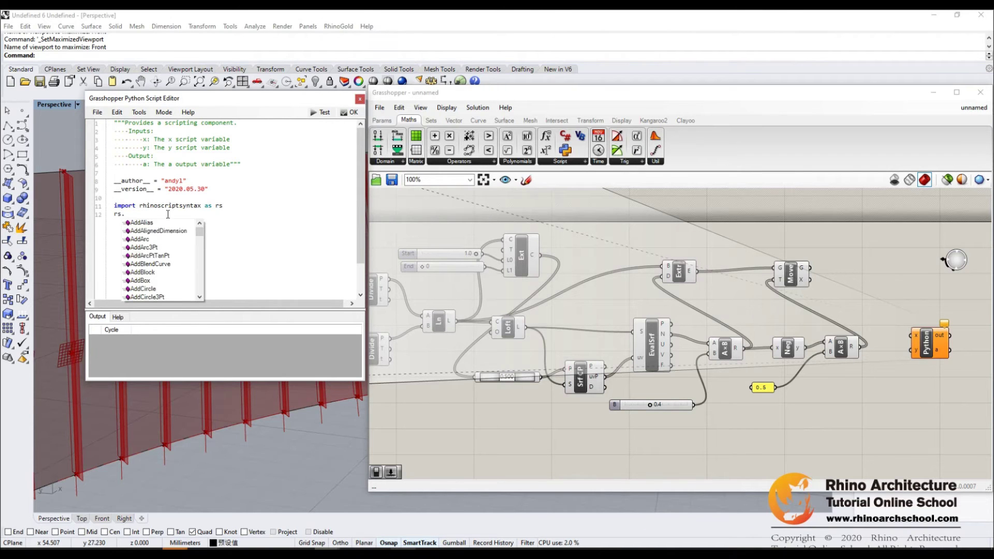
{"action": "type", "text": "off"}
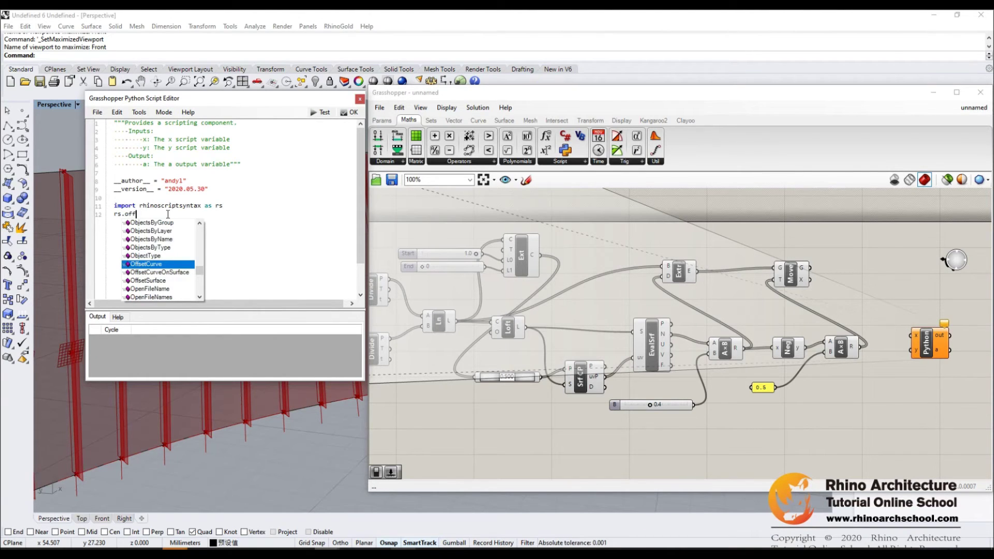
{"action": "type", "text": "setsu"}
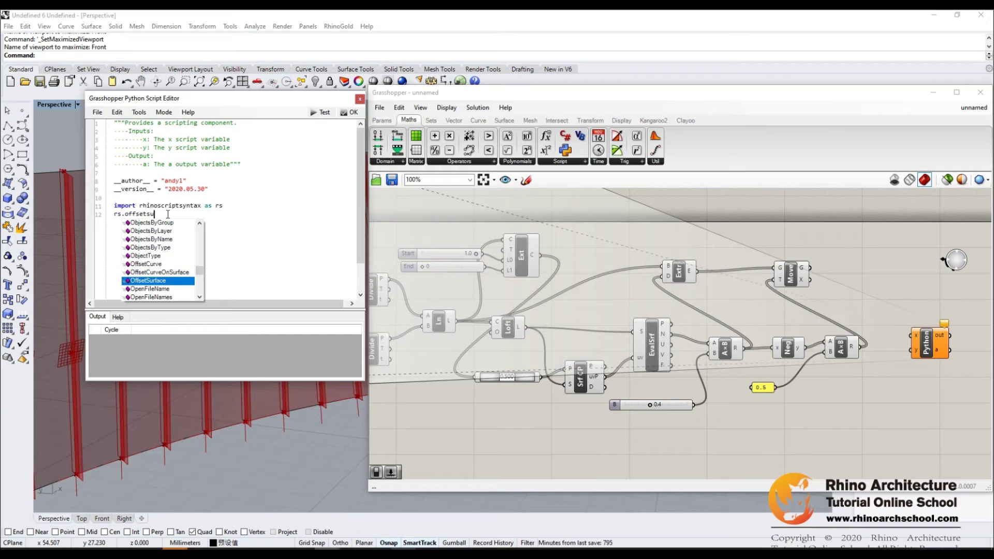
{"action": "double_click", "coordinate": [169, 282]}
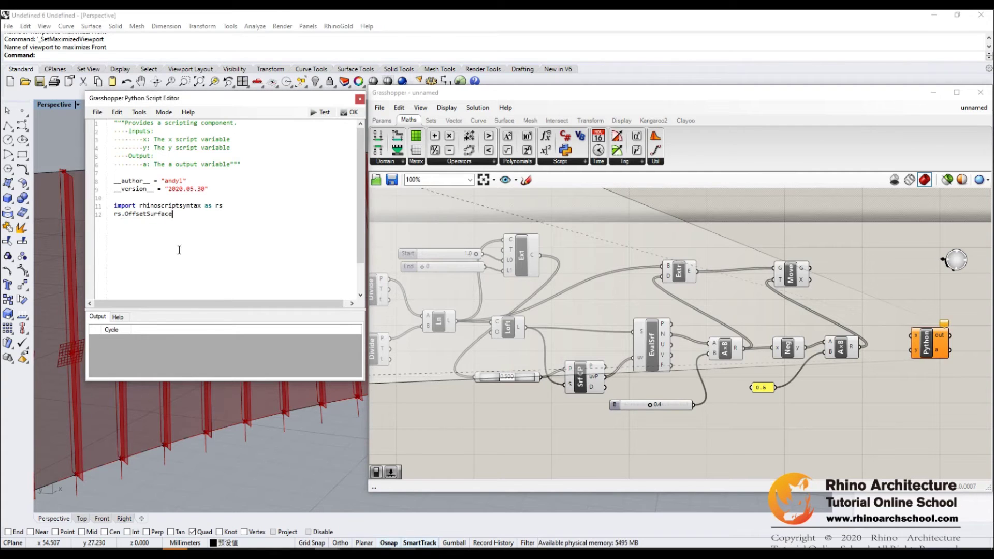
Step: Give OffsetSurface the arguments (x,y,None,z,t) and apply the script to the component
{"action": "type", "text": "(x,y,"}
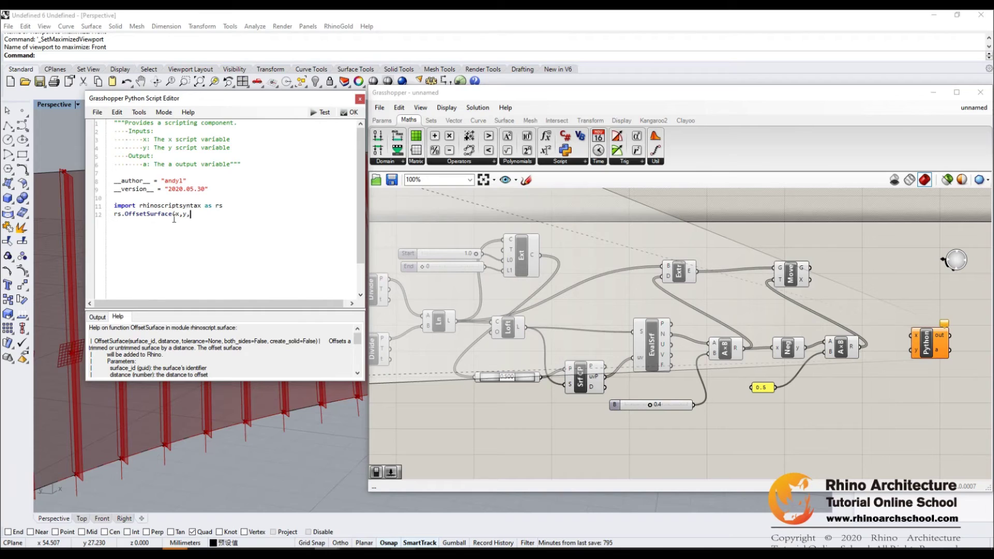
{"action": "type", "text": "None"}
{"action": "type", "text": "."}
{"action": "type", "text": "z"}
{"action": "type", "text": ",t)"}
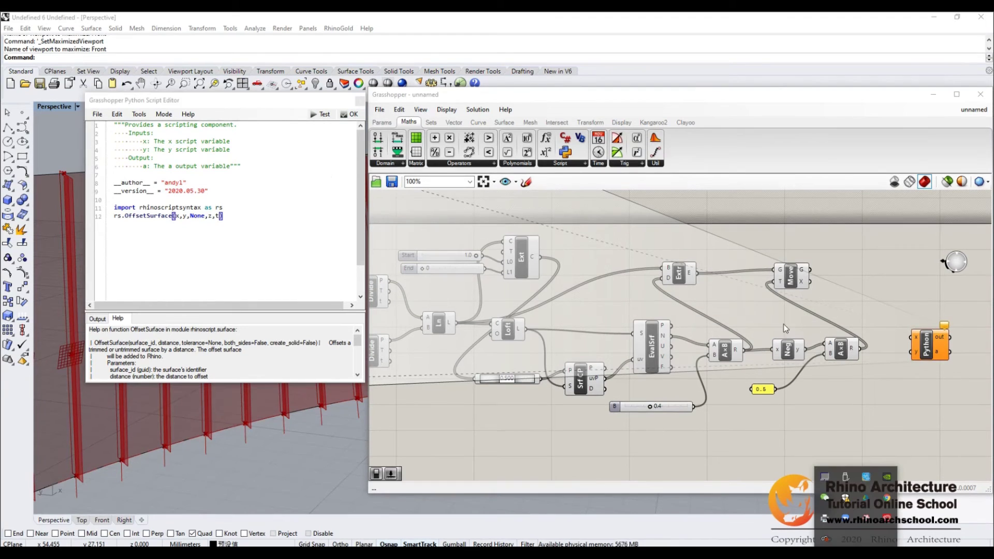
{"action": "left_click", "coordinate": [346, 117]}
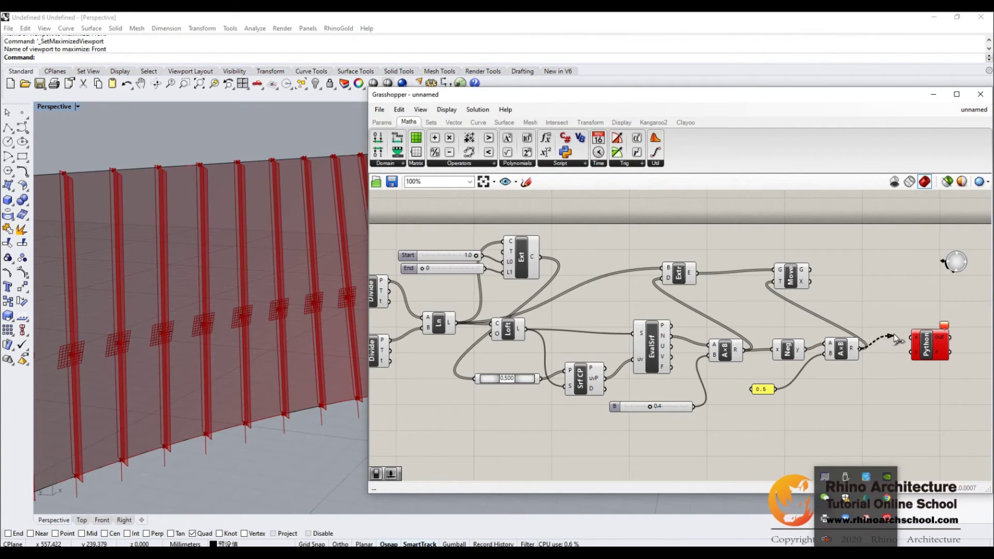
Step: Connect the last Multiplication's R output to the Python x input and add two more input parameters below y
{"action": "scroll", "coordinate": [927, 357], "scroll_direction": "up", "scroll_amount": 4}
{"action": "scroll", "coordinate": [922, 361], "scroll_direction": "up", "scroll_amount": 1}
{"action": "right_click_drag", "start_coordinate": [880, 386], "coordinate": [714, 375]}
{"action": "scroll", "coordinate": [738, 333], "scroll_direction": "up", "scroll_amount": 5}
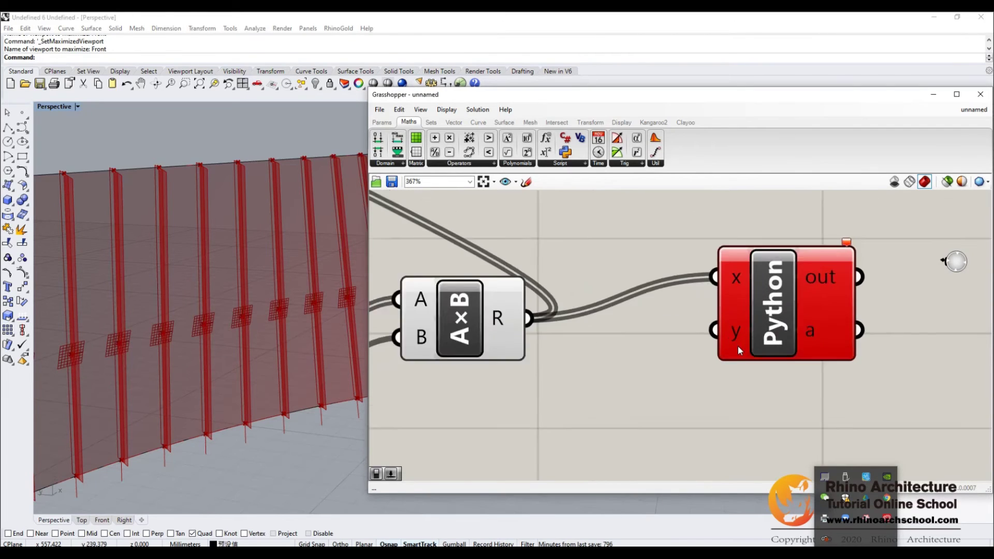
{"action": "scroll", "coordinate": [762, 368], "scroll_direction": "down", "scroll_amount": 2}
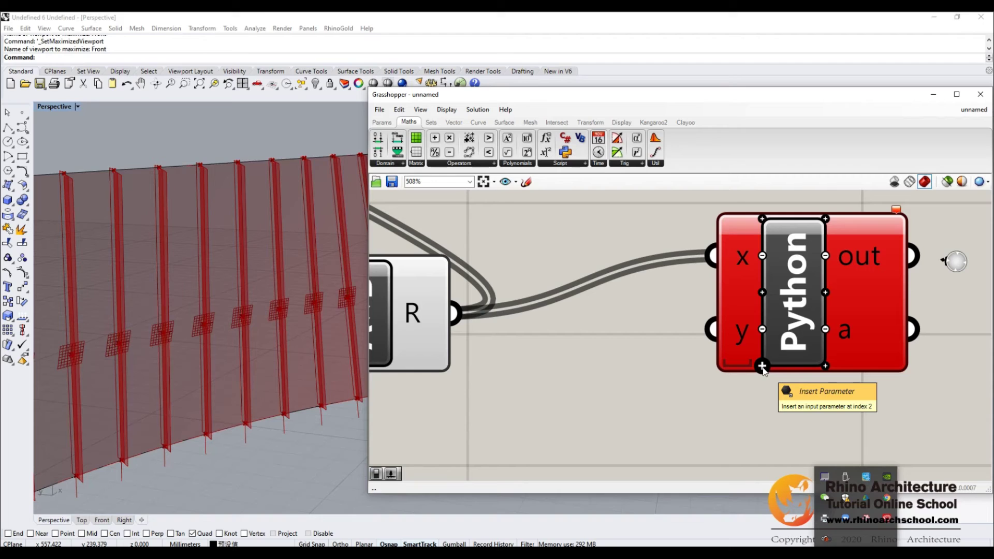
{"action": "left_click", "coordinate": [763, 369]}
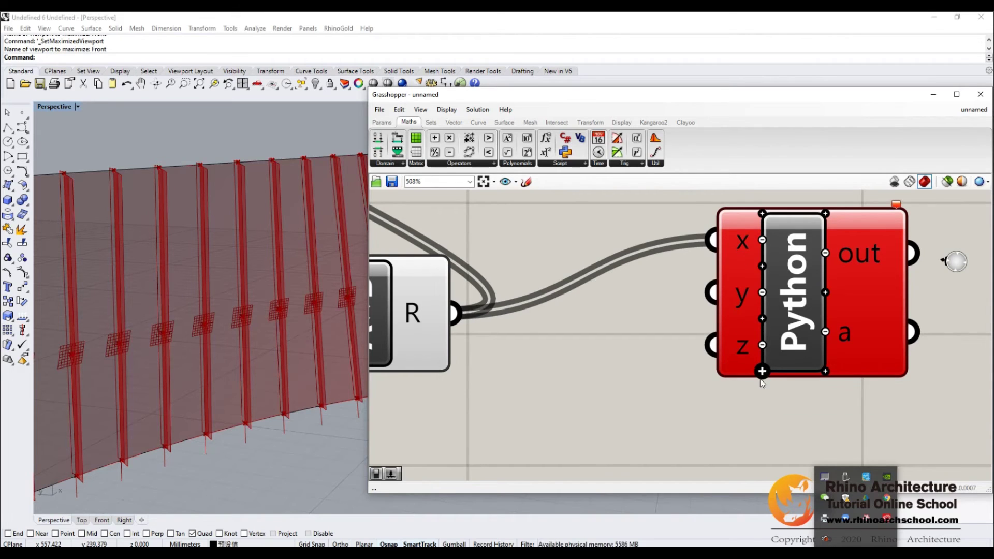
{"action": "left_click", "coordinate": [762, 368]}
{"action": "double_click", "coordinate": [748, 374]}
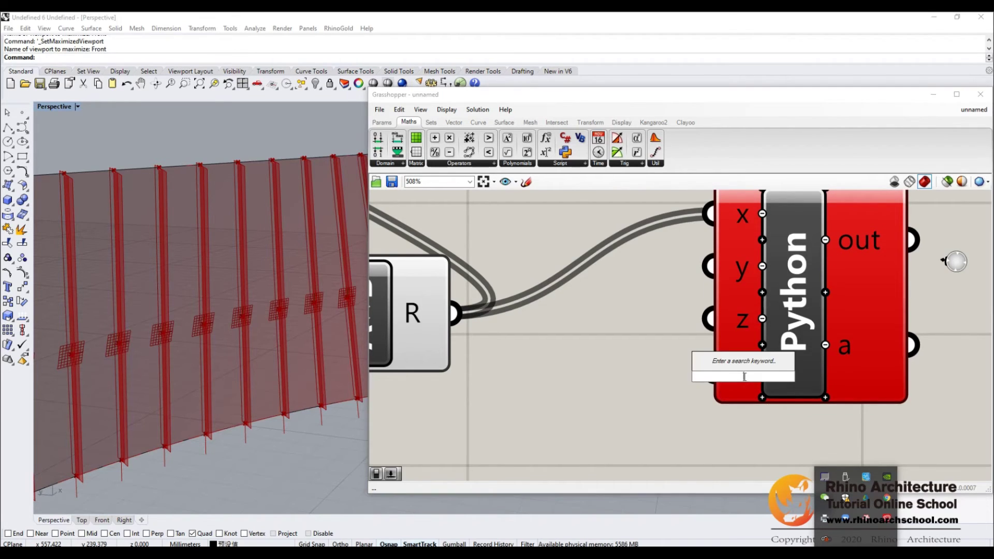
{"action": "key", "text": "Escape"}
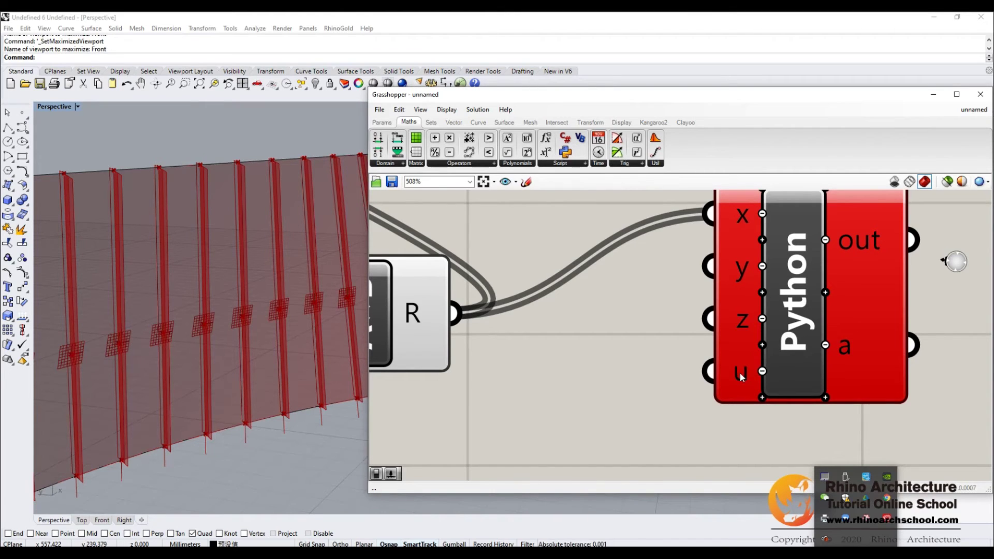
Step: Rename the Python component's fourth input to t
{"action": "right_click", "coordinate": [739, 377]}
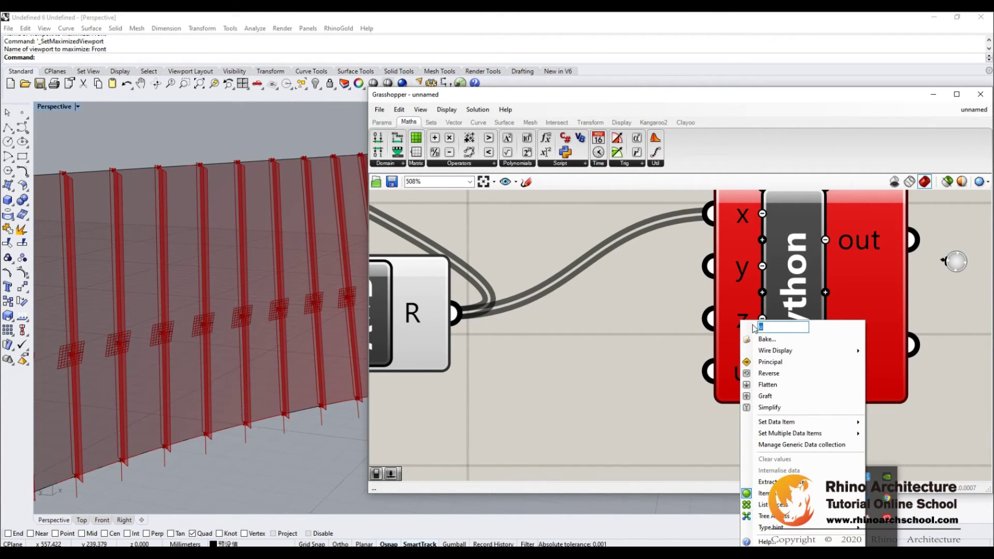
{"action": "type", "text": "t"}
{"action": "key", "text": "Return"}
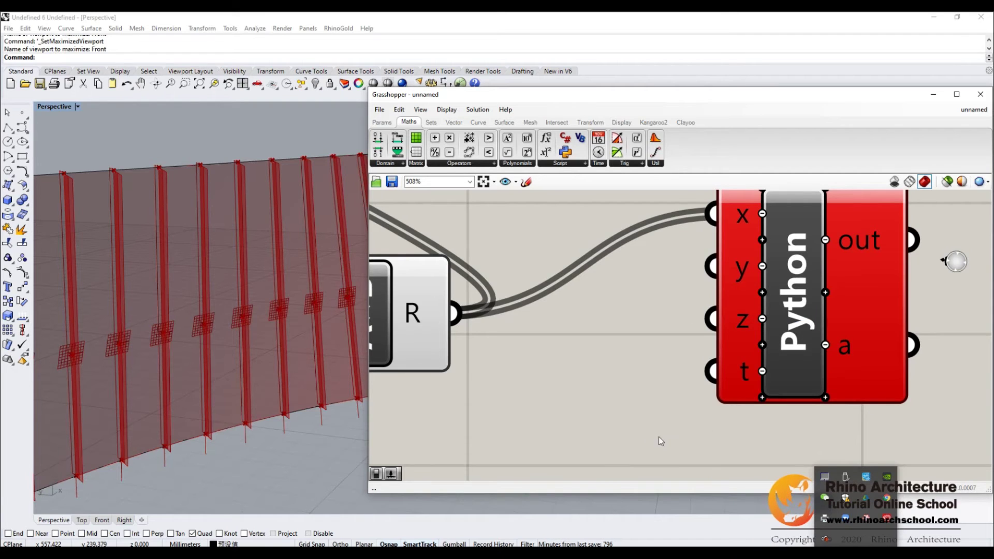
Step: Place a number slider set to 0.15 below the last Multiplication component and connect it to the Python y input
{"action": "scroll", "coordinate": [648, 440], "scroll_direction": "down", "scroll_amount": 3}
{"action": "right_click_drag", "start_coordinate": [653, 405], "coordinate": [655, 358]}
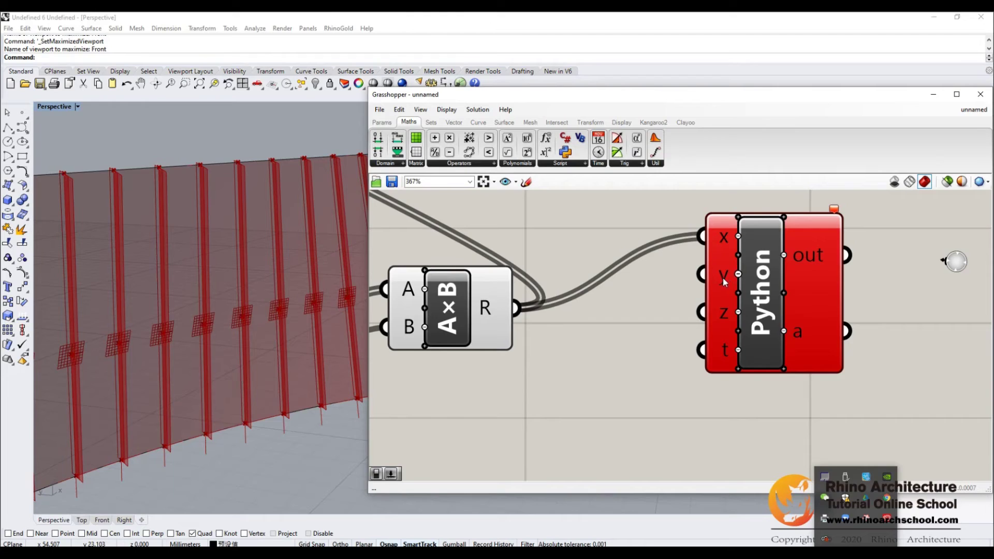
{"action": "double_click", "coordinate": [508, 402]}
{"action": "type", "text": "0.15"}
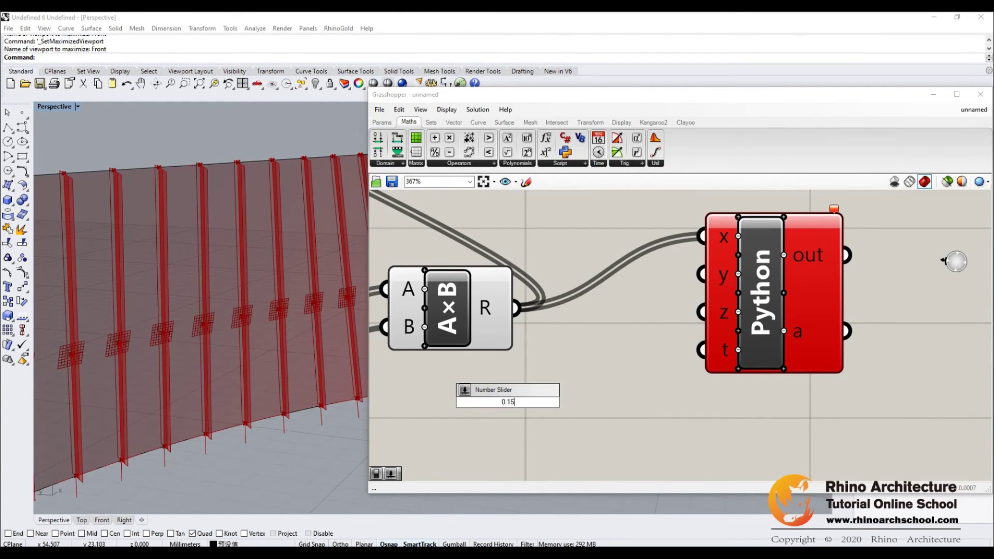
{"action": "key", "text": "Return"}
{"action": "left_click_drag", "start_coordinate": [583, 398], "coordinate": [702, 274]}
{"action": "left_click_drag", "start_coordinate": [755, 326], "coordinate": [811, 326]}
{"action": "scroll", "coordinate": [781, 413], "scroll_direction": "down", "scroll_amount": 3}
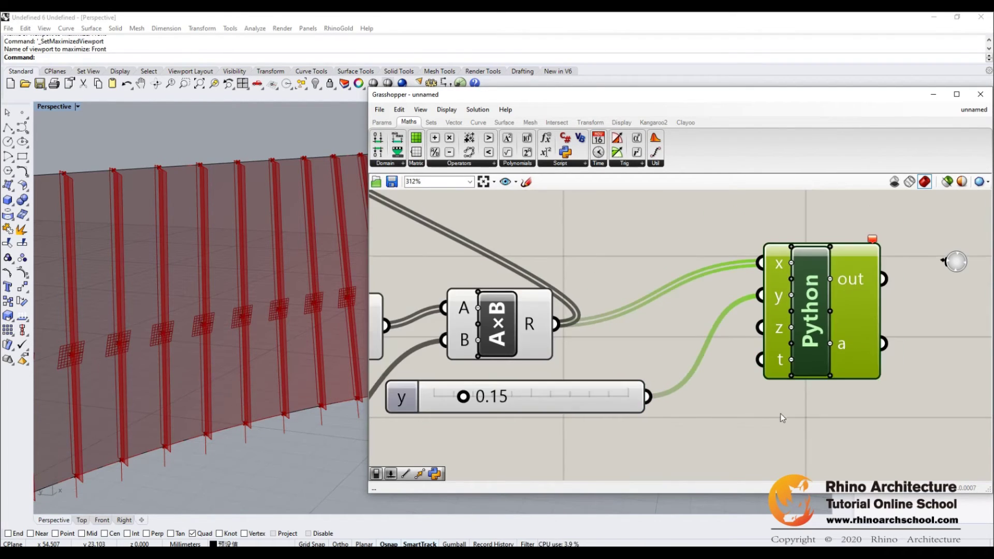
Step: Place a Boolean Toggle below the 0.15 slider and set it to True
{"action": "double_click", "coordinate": [641, 355]}
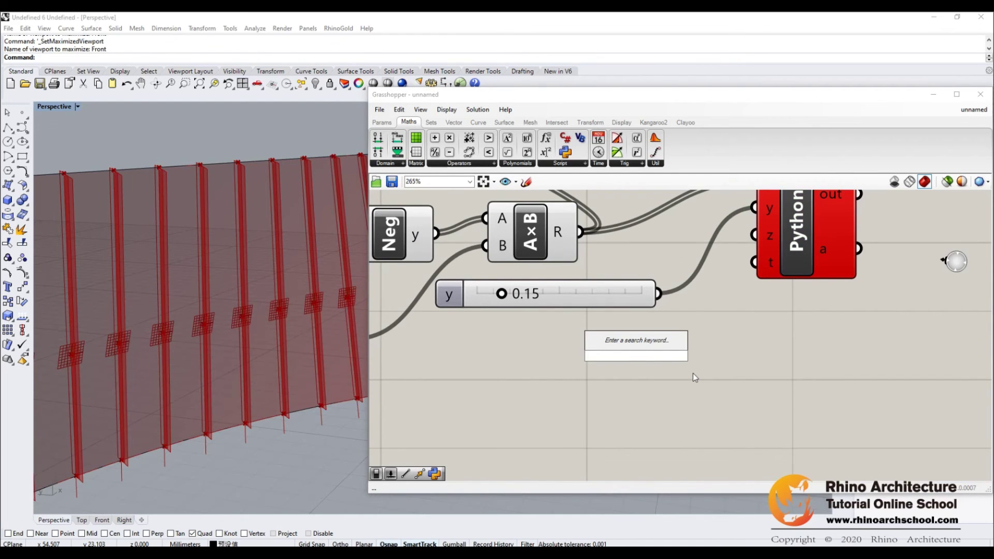
{"action": "type", "text": "boole"}
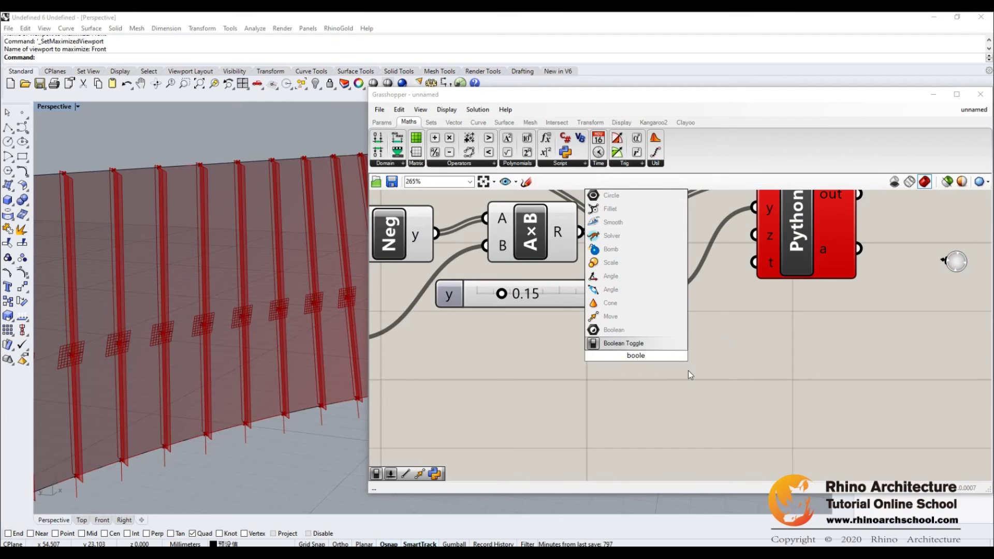
{"action": "key", "text": "Return"}
{"action": "left_click_drag", "start_coordinate": [651, 354], "coordinate": [530, 363]}
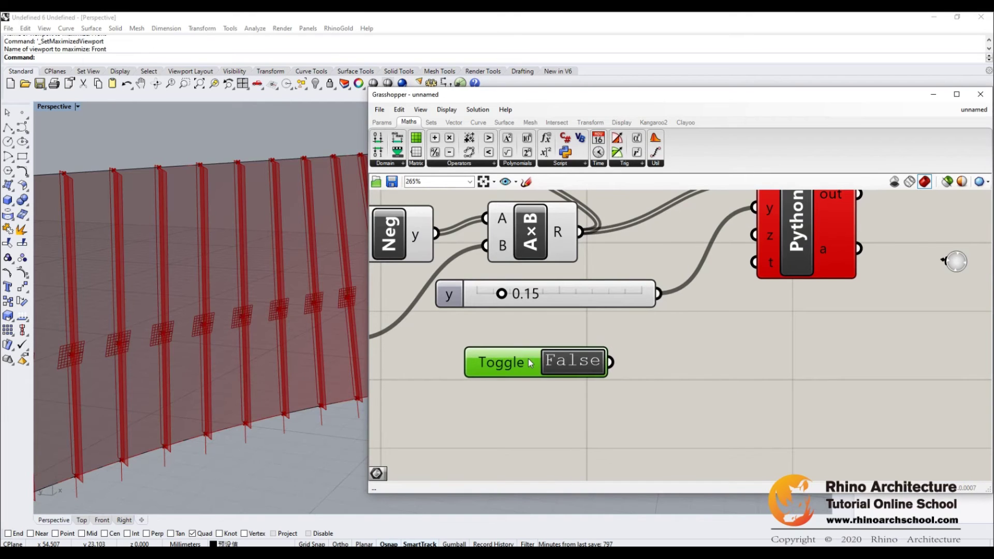
{"action": "double_click", "coordinate": [568, 367]}
{"action": "right_click_drag", "start_coordinate": [673, 361], "coordinate": [625, 373]}
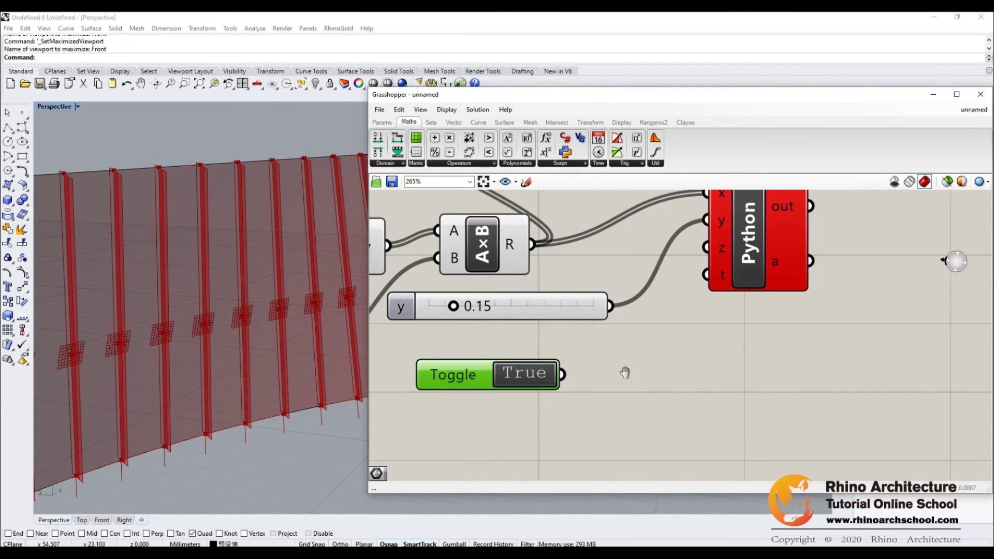
Step: Connect the Boolean Toggle to both the z and t inputs of the Python component
{"action": "left_click_drag", "start_coordinate": [563, 375], "coordinate": [705, 247]}
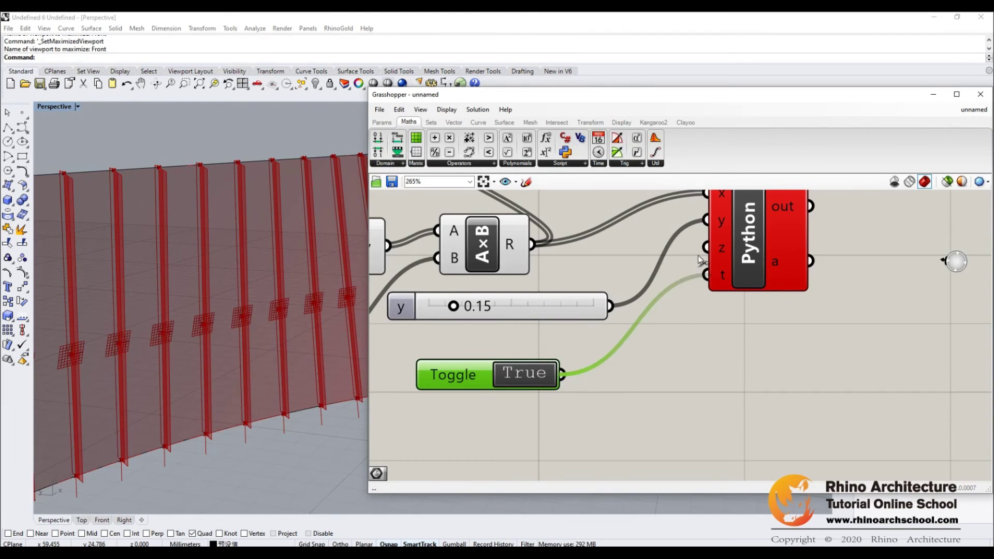
{"action": "left_click_drag", "start_coordinate": [564, 377], "coordinate": [714, 282]}
{"action": "right_click_drag", "start_coordinate": [738, 321], "coordinate": [702, 355]}
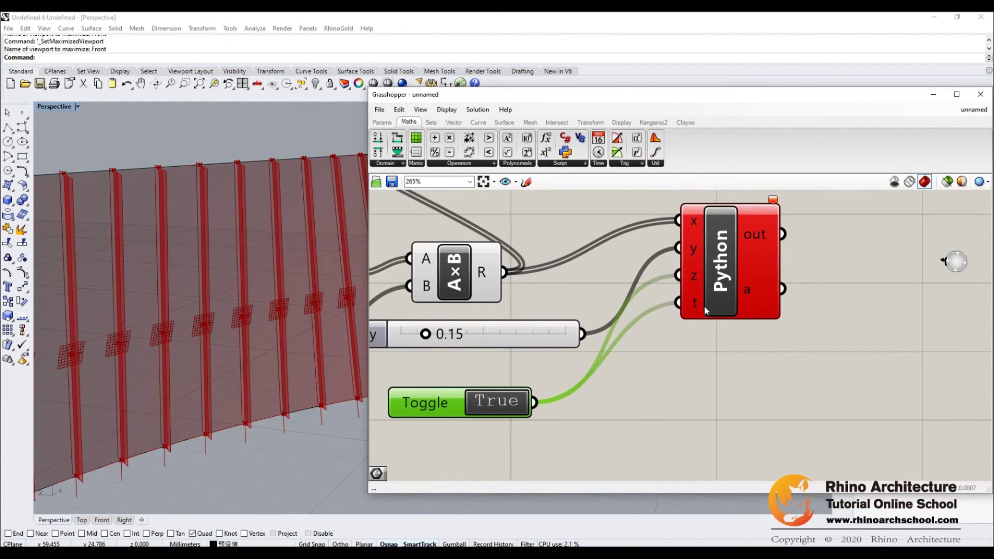
Step: Edit the Python script so the OffsetSurface result is assigned to output a, and apply the change
{"action": "double_click", "coordinate": [720, 280]}
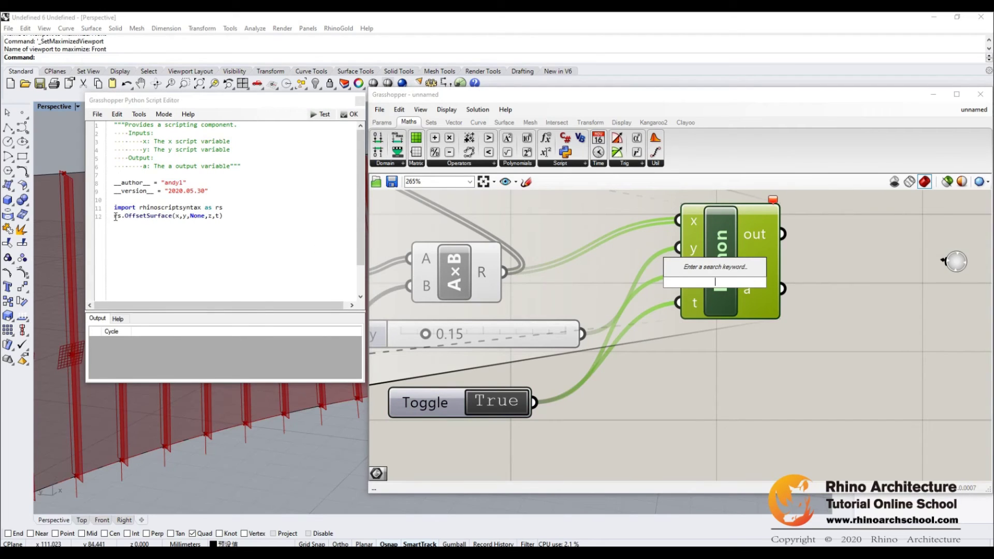
{"action": "left_click", "coordinate": [116, 225]}
{"action": "left_click", "coordinate": [114, 217]}
{"action": "type", "text": "a"}
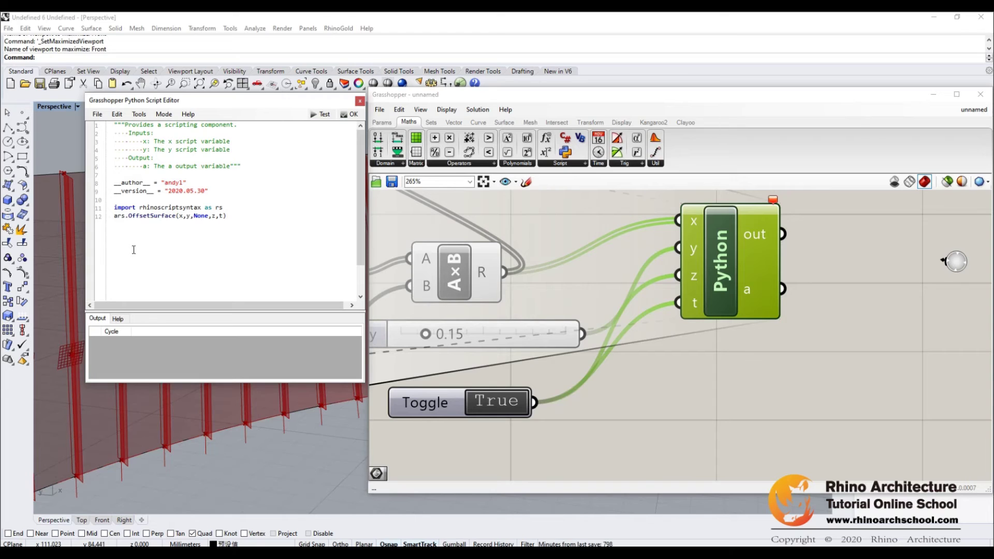
{"action": "type", "text": "="}
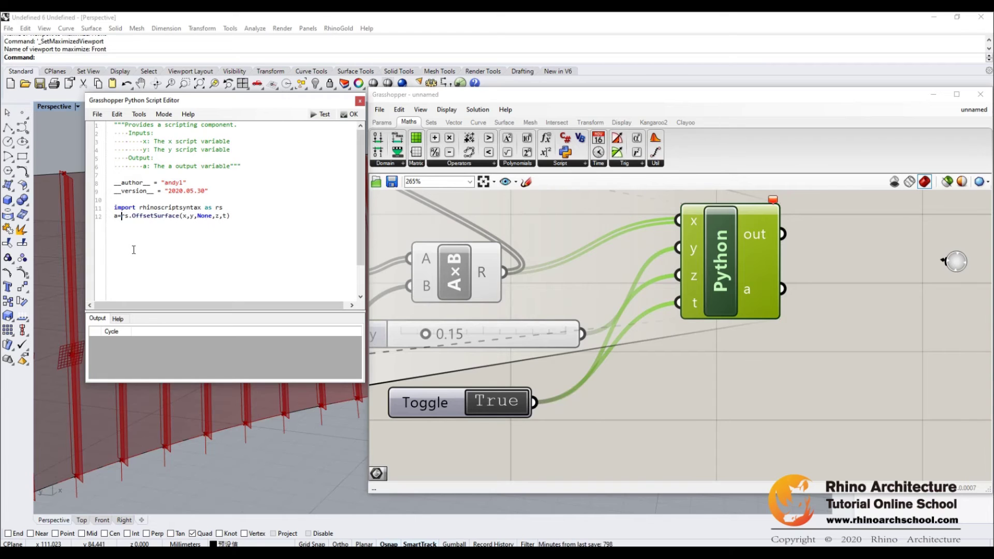
{"action": "left_click", "coordinate": [352, 114]}
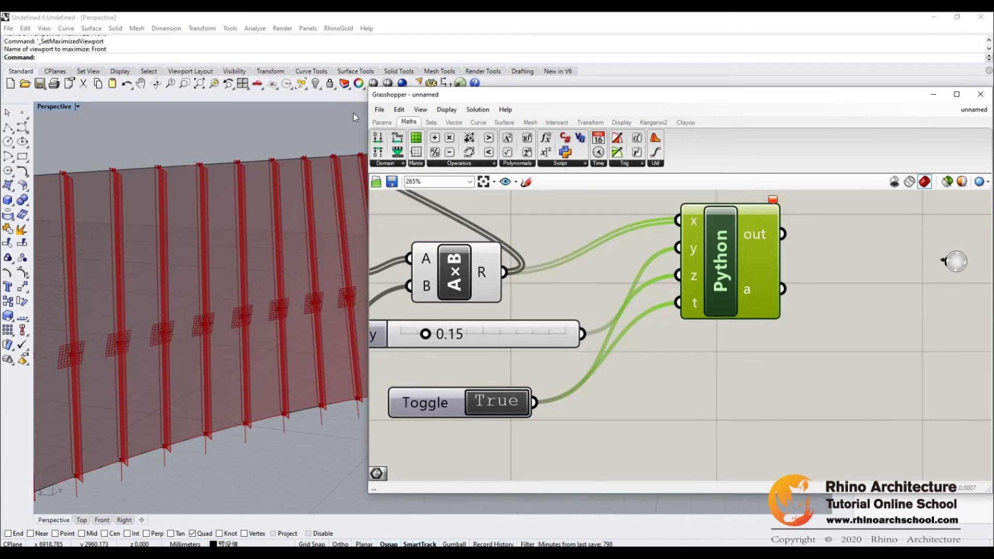
{"action": "left_click", "coordinate": [694, 395]}
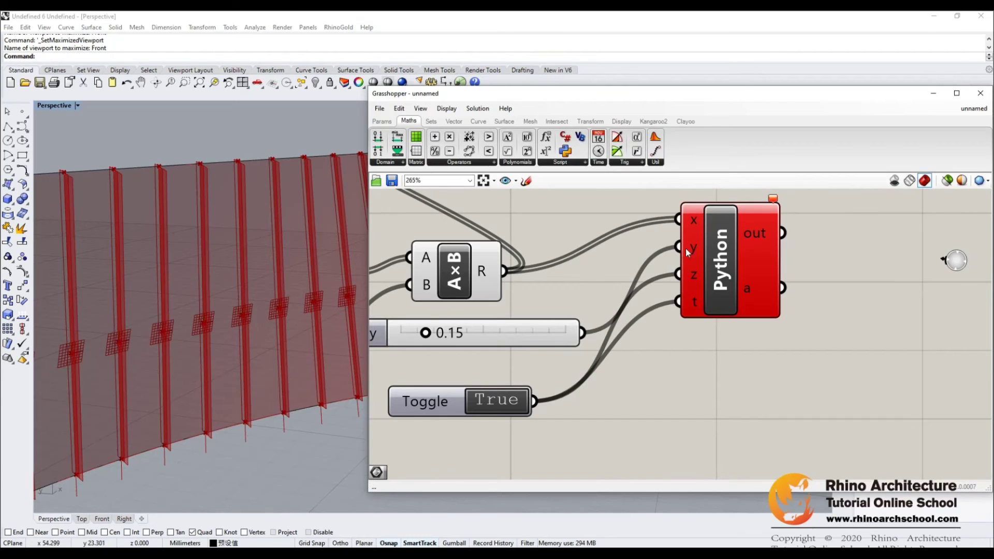
Step: Disconnect the Multiplication result from the Python x input and connect the Move component's G output there instead
{"action": "right_click_drag", "start_coordinate": [811, 256], "coordinate": [795, 323]}
{"action": "scroll", "coordinate": [806, 301], "scroll_direction": "down", "scroll_amount": 3}
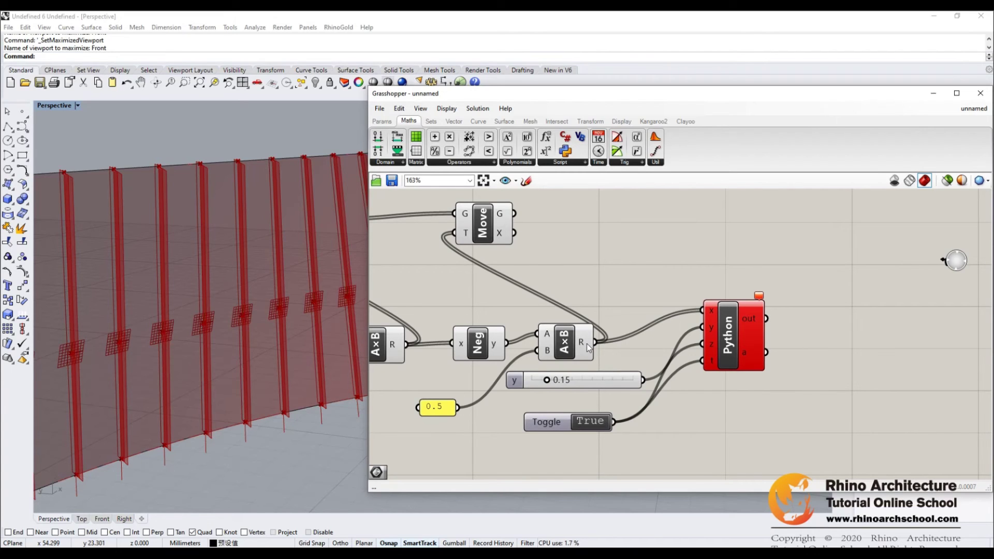
{"action": "right_click", "coordinate": [711, 311]}
{"action": "mouse_move", "coordinate": [816, 347]}
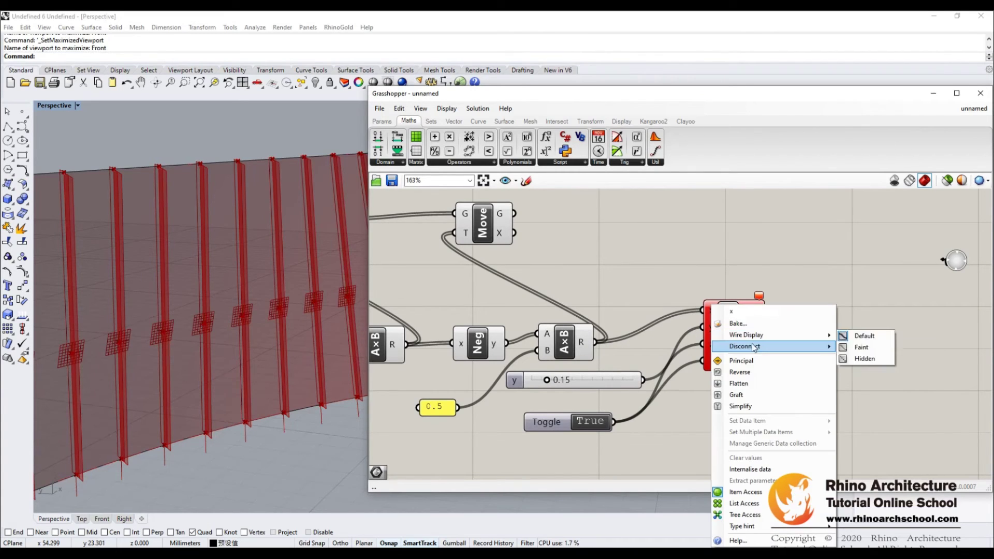
{"action": "left_click", "coordinate": [869, 349]}
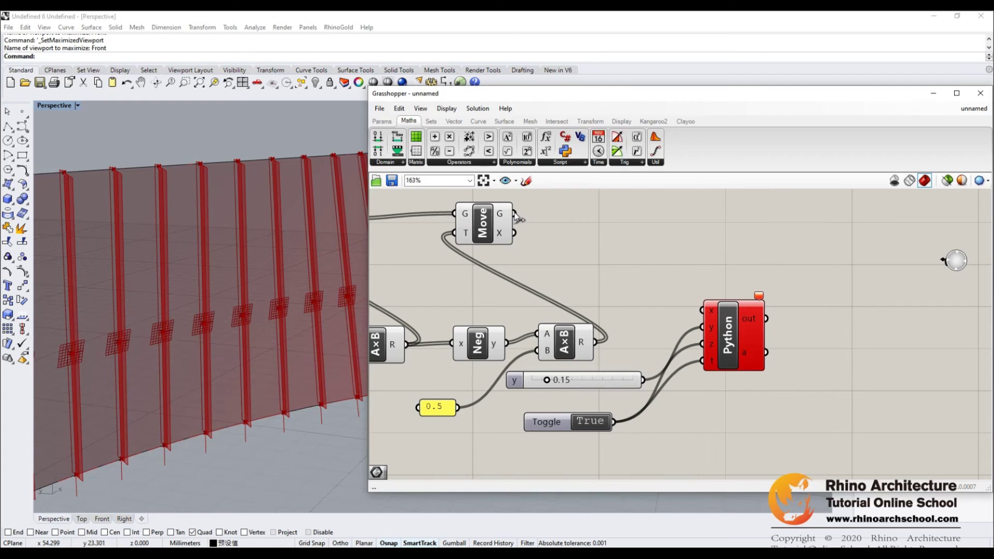
{"action": "left_click_drag", "start_coordinate": [514, 213], "coordinate": [702, 311]}
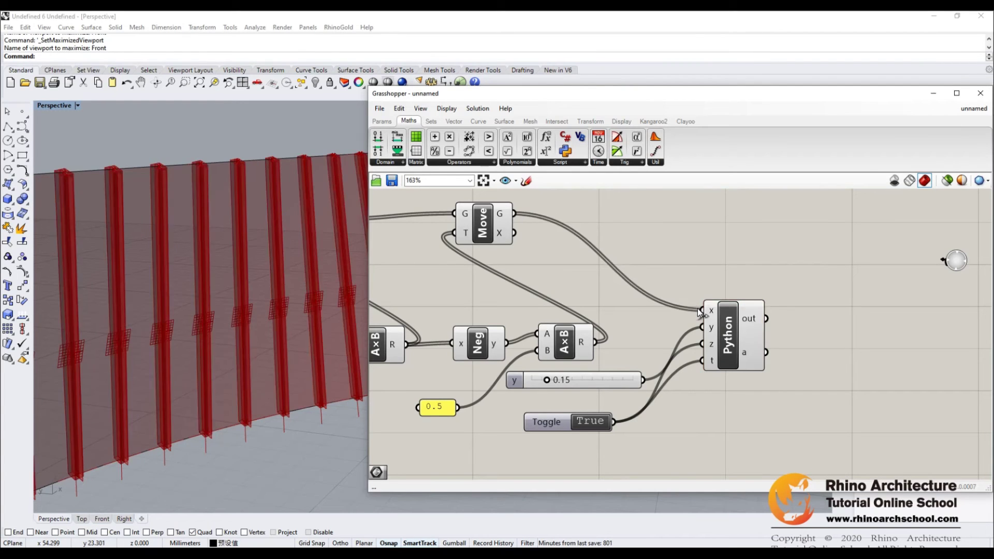
Step: Set the offset distance slider feeding the Python y input to 0.32
{"action": "right_click_drag", "start_coordinate": [275, 273], "coordinate": [288, 247]}
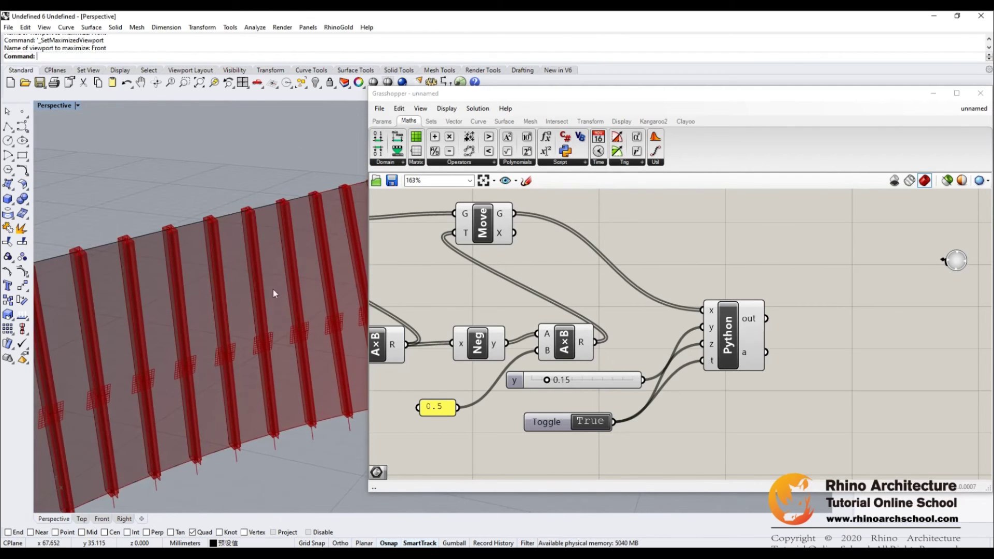
{"action": "mouse_move", "coordinate": [547, 380]}
{"action": "left_mouse_down"}
{"action": "mouse_move", "coordinate": [575, 383]}
{"action": "mouse_move", "coordinate": [563, 383]}
{"action": "left_mouse_up"}
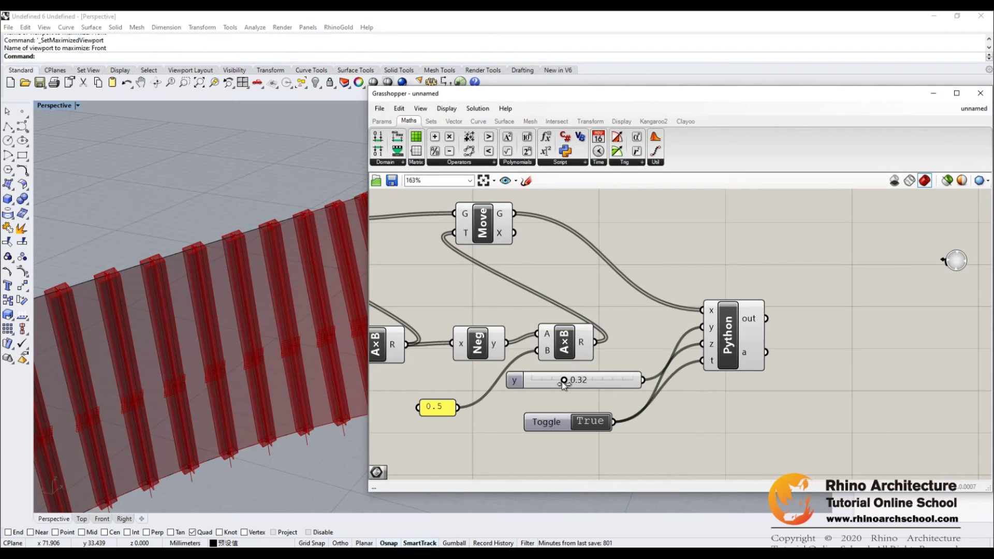
Step: Add a Brep parameter beside the Python component and connect Python output a to it
{"action": "left_click", "coordinate": [718, 404]}
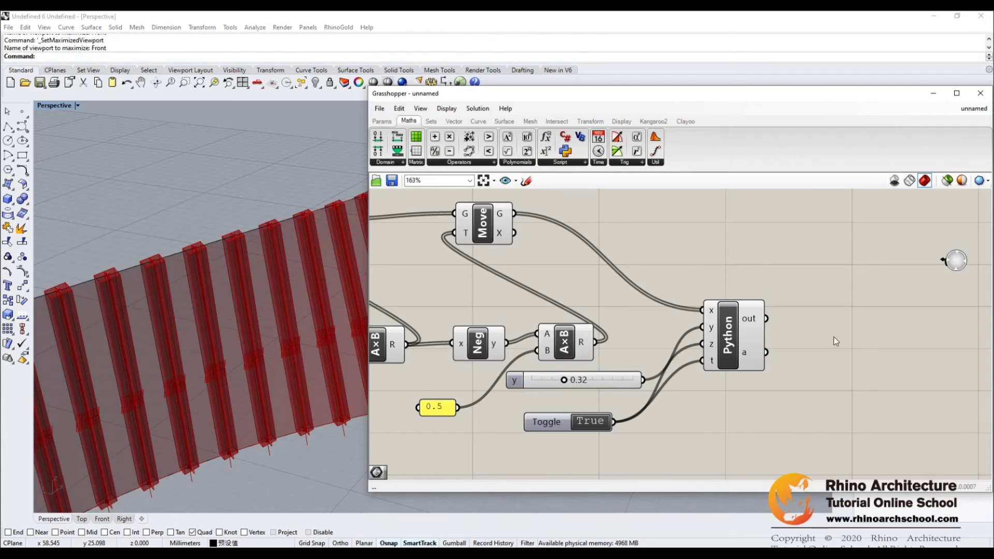
{"action": "double_click", "coordinate": [830, 320]}
{"action": "type", "text": "berp"}
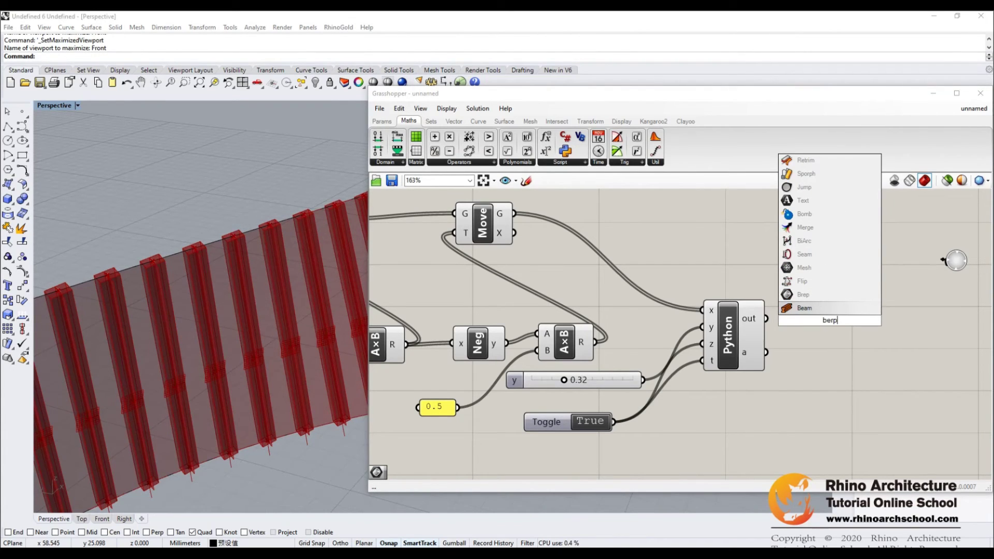
{"action": "key", "text": "Up"}
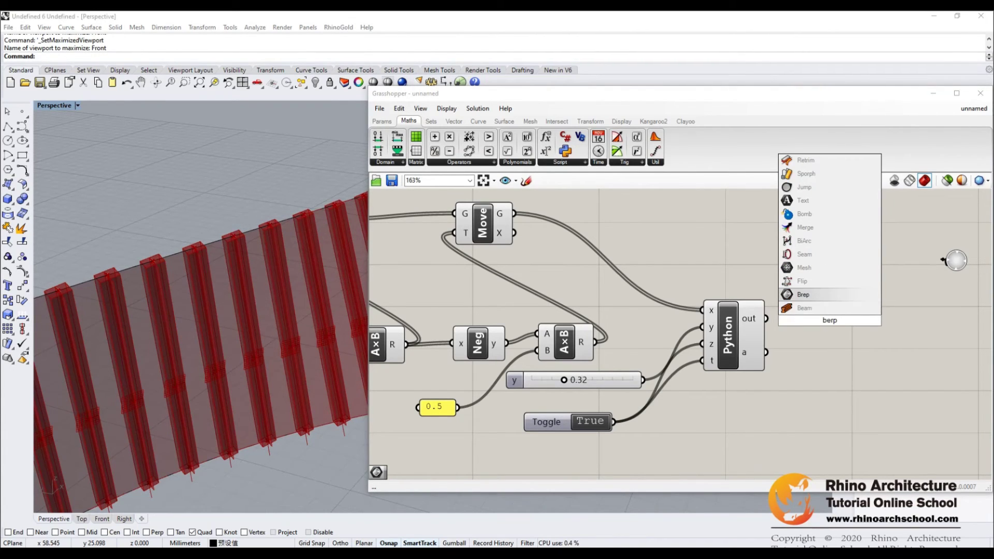
{"action": "key", "text": "Return"}
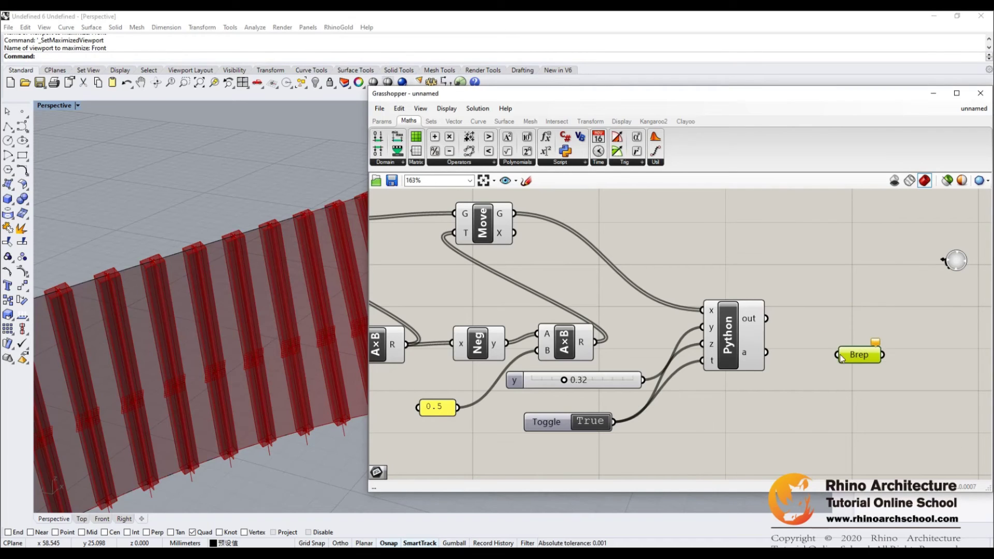
{"action": "left_click_drag", "start_coordinate": [789, 349], "coordinate": [867, 350]}
Step: Bake the Brep parameter's slats into Rhino with the default attributes
{"action": "right_click", "coordinate": [866, 351]}
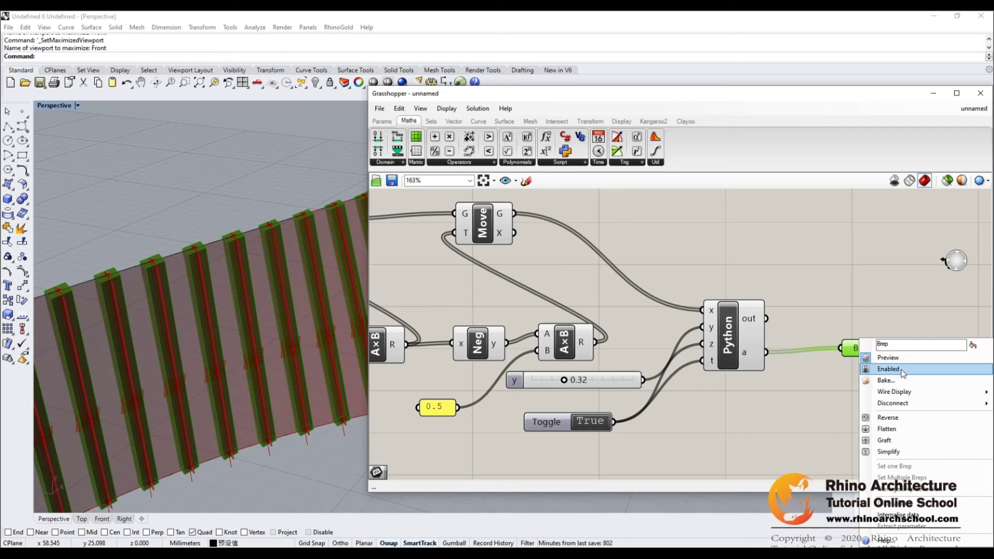
{"action": "left_click", "coordinate": [906, 387]}
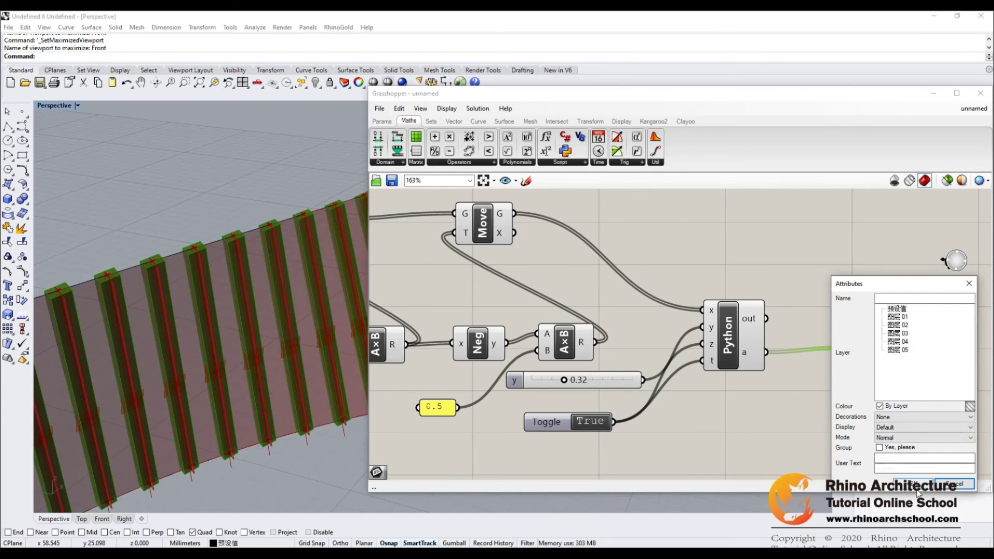
{"action": "key", "text": "Return"}
{"action": "left_click", "coordinate": [889, 462]}
Step: Limit the Grasshopper preview to selected components and set the Perspective viewport to Shaded display
{"action": "right_click_drag", "start_coordinate": [304, 369], "coordinate": [280, 355]}
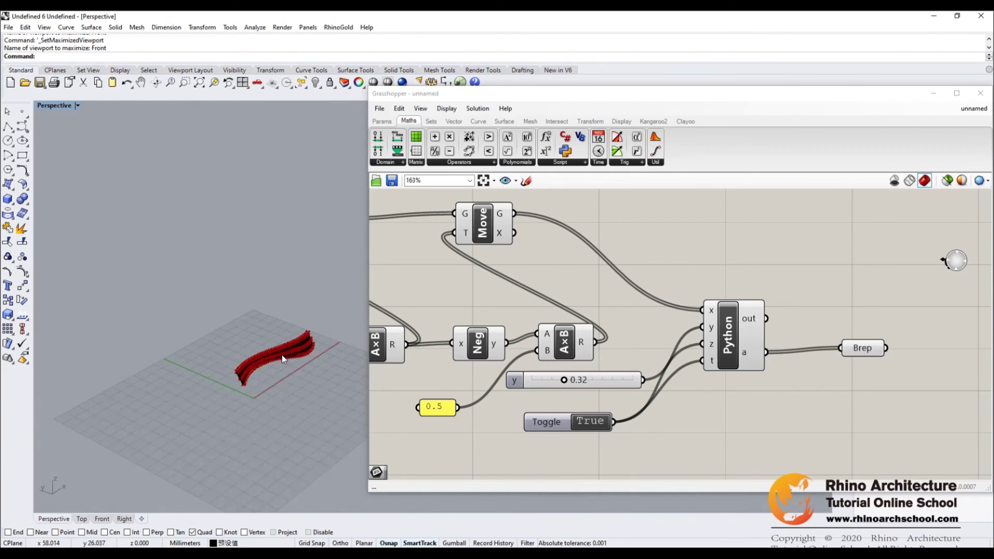
{"action": "left_click", "coordinate": [946, 183]}
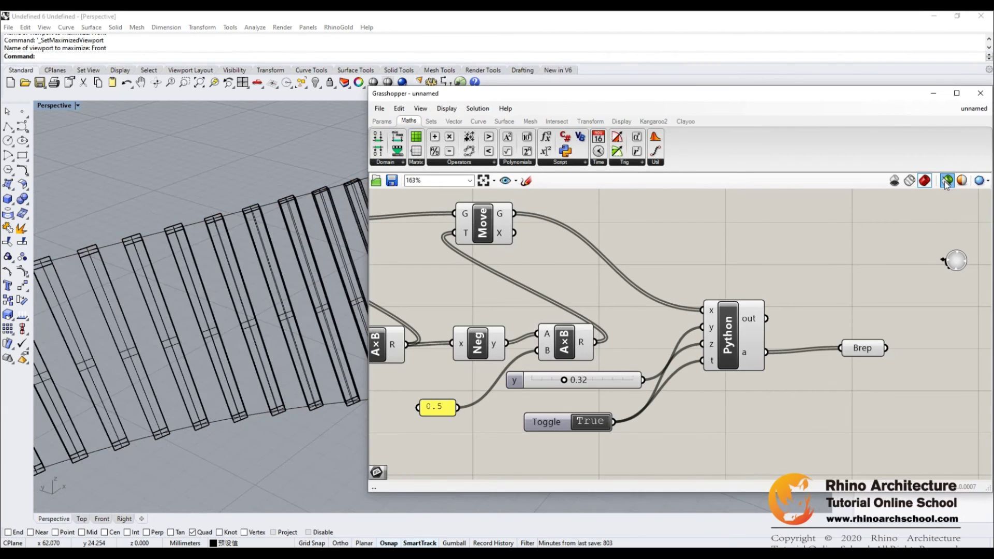
{"action": "mouse_move", "coordinate": [300, 284]}
{"action": "right_mouse_down"}
{"action": "mouse_move", "coordinate": [263, 197]}
{"action": "mouse_move", "coordinate": [206, 223]}
{"action": "mouse_move", "coordinate": [235, 179]}
{"action": "right_mouse_up"}
{"action": "left_click", "coordinate": [286, 176]}
Step: Minimize Grasshopper and examine the baked slat wall and its slat ends in the Right, Front and Perspective viewports
{"action": "left_click_drag", "start_coordinate": [845, 98], "coordinate": [685, 95]}
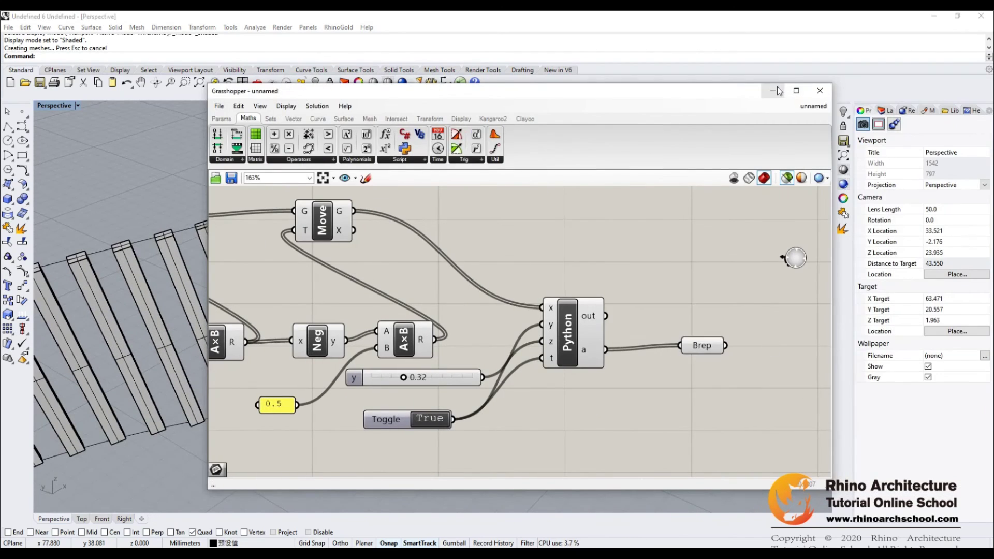
{"action": "left_click", "coordinate": [778, 91]}
{"action": "right_click_drag", "start_coordinate": [398, 257], "coordinate": [492, 257]}
{"action": "scroll", "coordinate": [493, 257], "scroll_direction": "down", "scroll_amount": 8}
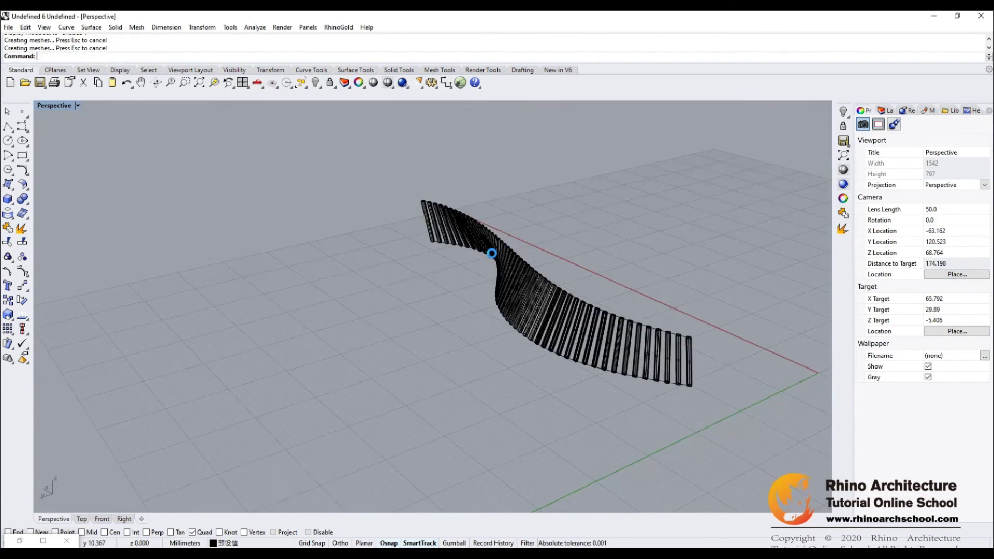
{"action": "double_click", "coordinate": [51, 106]}
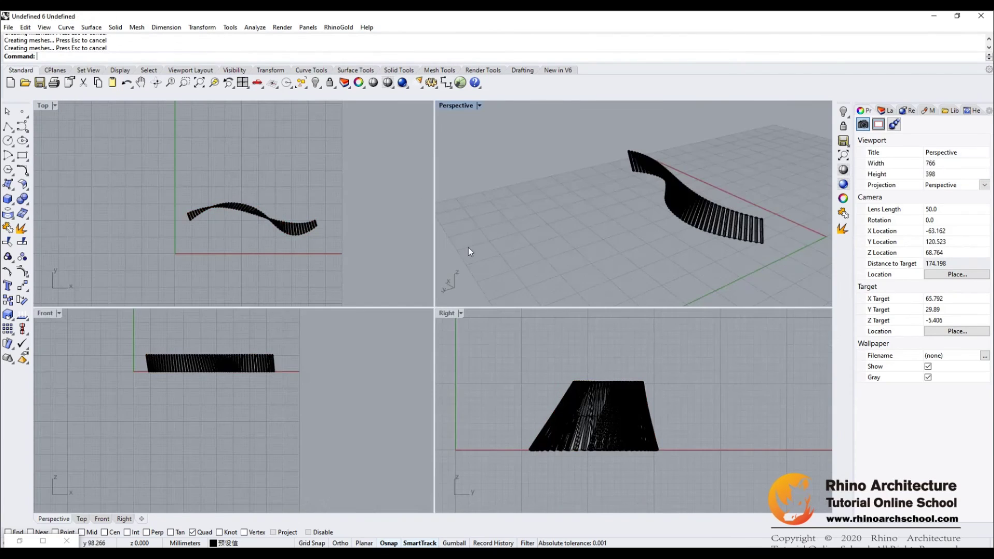
{"action": "left_click", "coordinate": [630, 332]}
{"action": "scroll", "coordinate": [579, 456], "scroll_direction": "up", "scroll_amount": 5}
{"action": "scroll", "coordinate": [579, 455], "scroll_direction": "down", "scroll_amount": 5}
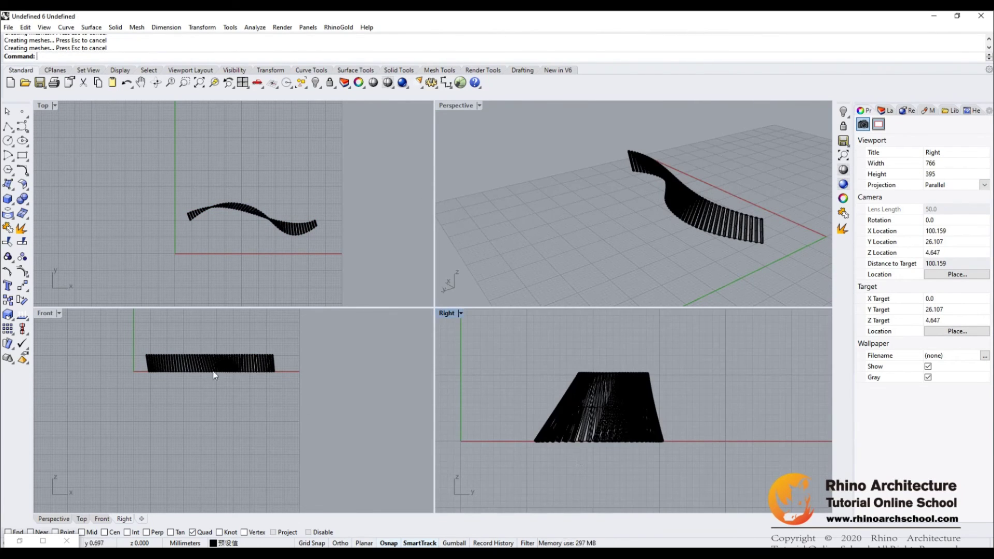
{"action": "scroll", "coordinate": [212, 370], "scroll_direction": "up", "scroll_amount": 5}
{"action": "scroll", "coordinate": [212, 370], "scroll_direction": "up", "scroll_amount": 3}
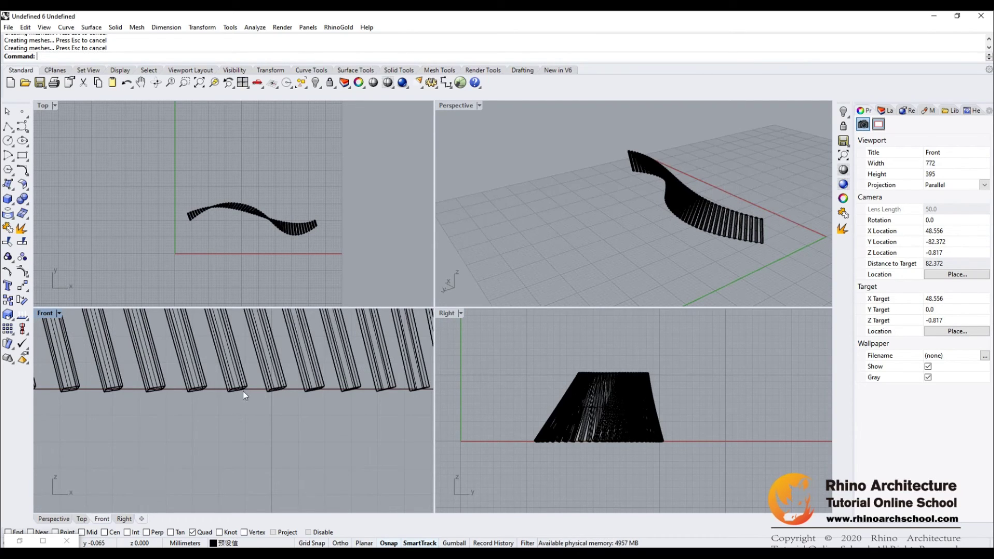
{"action": "scroll", "coordinate": [240, 393], "scroll_direction": "down", "scroll_amount": 3}
{"action": "scroll", "coordinate": [238, 395], "scroll_direction": "down", "scroll_amount": 5}
{"action": "scroll", "coordinate": [239, 394], "scroll_direction": "up", "scroll_amount": 4}
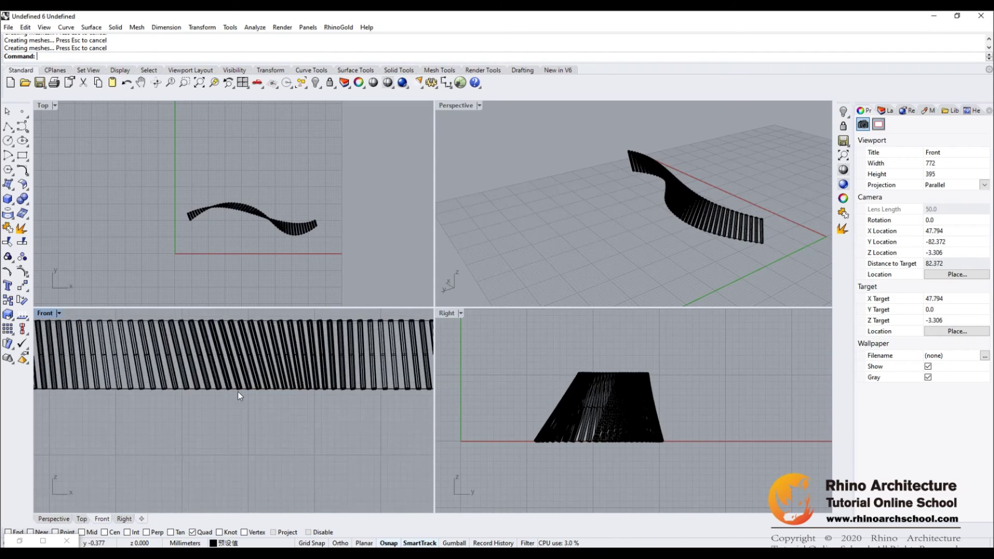
{"action": "mouse_move", "coordinate": [734, 253]}
{"action": "right_mouse_down"}
{"action": "mouse_move", "coordinate": [715, 259]}
{"action": "mouse_move", "coordinate": [745, 269]}
{"action": "mouse_move", "coordinate": [704, 253]}
{"action": "mouse_move", "coordinate": [734, 244]}
{"action": "right_mouse_up"}
{"action": "scroll", "coordinate": [734, 244], "scroll_direction": "up", "scroll_amount": 10}
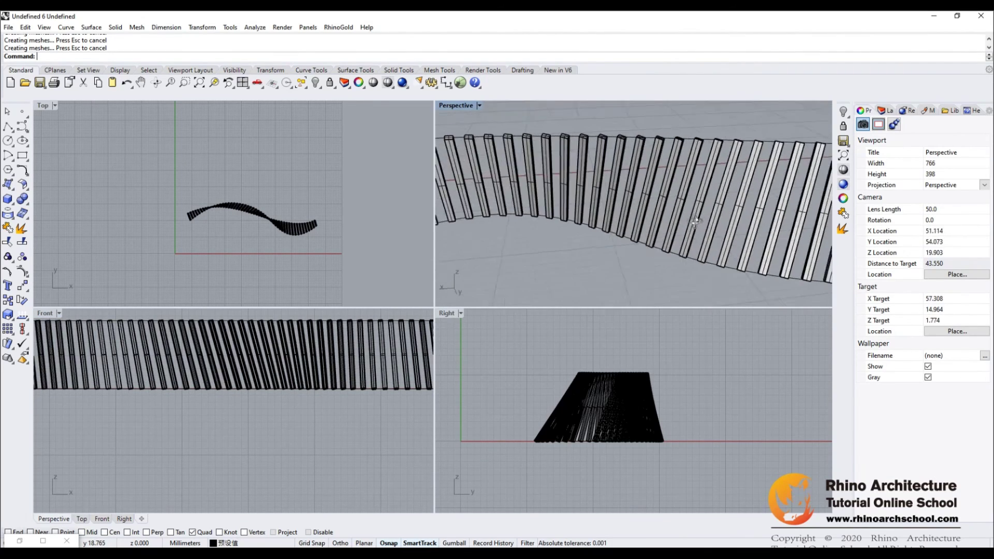
{"action": "right_click_drag", "start_coordinate": [734, 221], "coordinate": [644, 221]}
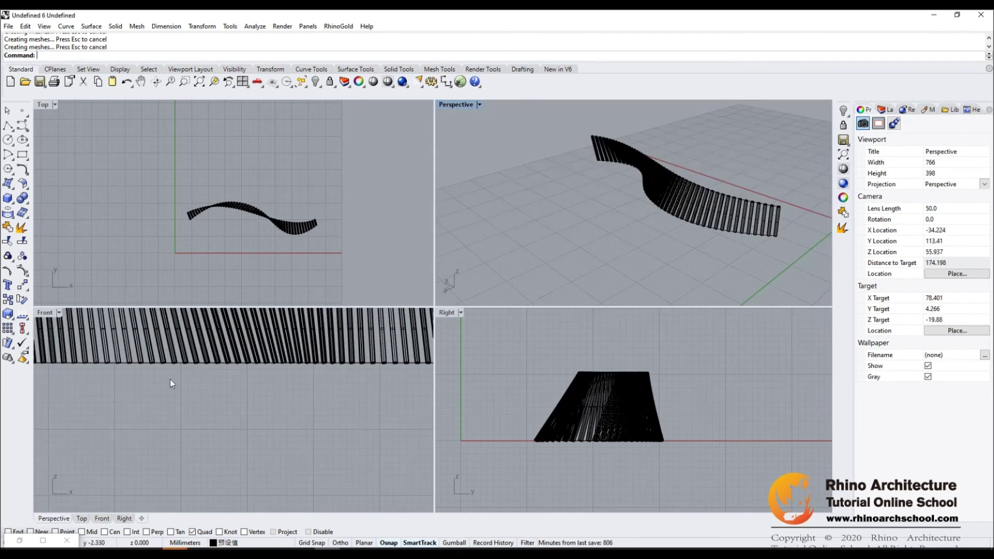
Step: Maximize the Perspective viewport and delete the leftover curves along the upper and lower ends of the slats
{"action": "double_click", "coordinate": [460, 107]}
{"action": "scroll", "coordinate": [589, 259], "scroll_direction": "up", "scroll_amount": 3}
{"action": "scroll", "coordinate": [572, 258], "scroll_direction": "down", "scroll_amount": 3}
{"action": "scroll", "coordinate": [573, 259], "scroll_direction": "up", "scroll_amount": 8}
{"action": "scroll", "coordinate": [572, 262], "scroll_direction": "down", "scroll_amount": 5}
{"action": "right_click_drag", "start_coordinate": [594, 262], "coordinate": [512, 328]}
{"action": "right_click_drag", "start_coordinate": [603, 319], "coordinate": [576, 267]}
{"action": "left_click", "coordinate": [571, 246]}
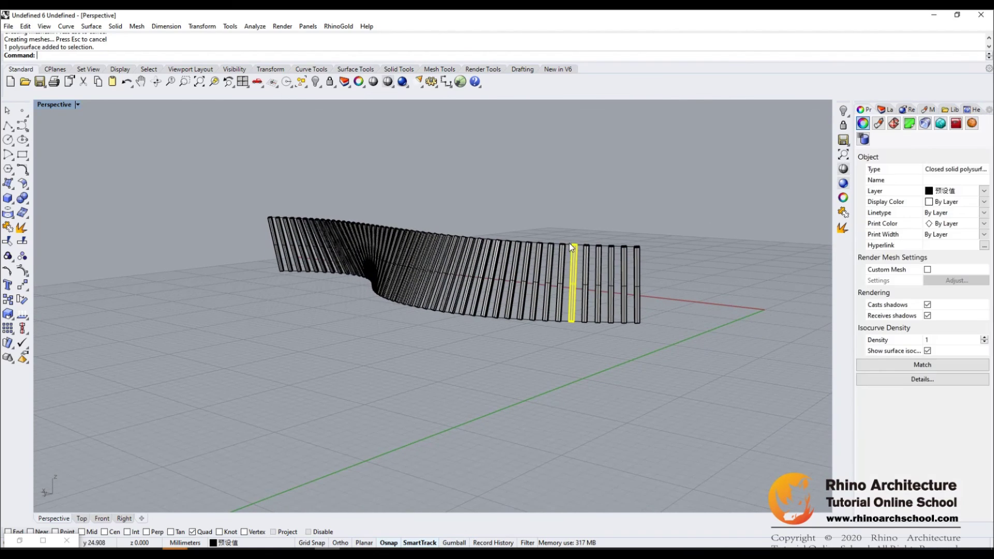
{"action": "left_click", "coordinate": [568, 248]}
{"action": "key", "text": "Delete"}
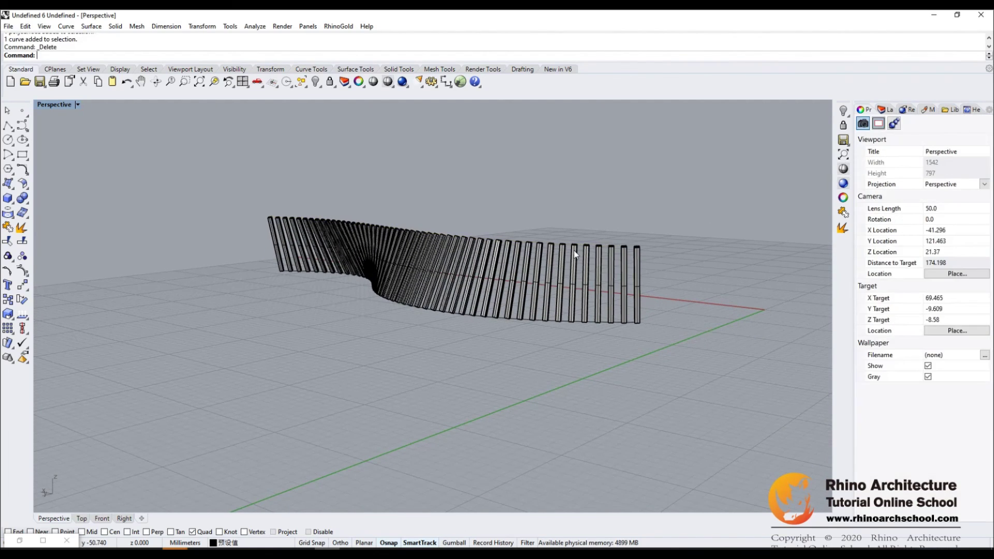
{"action": "left_click", "coordinate": [538, 320]}
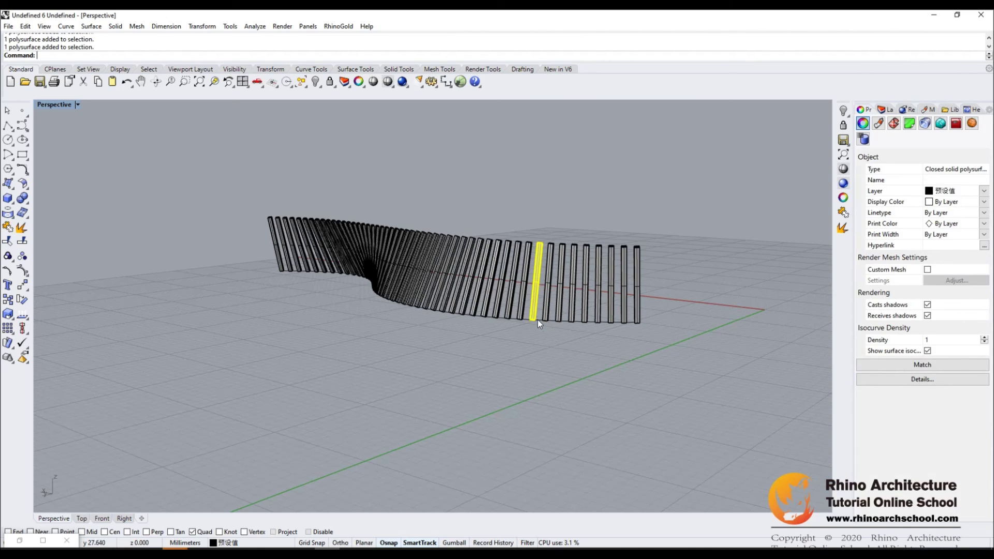
{"action": "left_click", "coordinate": [537, 320]}
{"action": "key", "text": "Delete"}
Step: Inspect the finished slat wall up close and from a distance in Shaded display
{"action": "right_click_drag", "start_coordinate": [542, 334], "coordinate": [650, 246]}
{"action": "scroll", "coordinate": [564, 254], "scroll_direction": "up", "scroll_amount": 6}
{"action": "mouse_move", "coordinate": [561, 254]}
{"action": "right_mouse_down", "text": "shift"}
{"action": "mouse_move", "coordinate": [612, 257]}
{"action": "mouse_move", "coordinate": [545, 255]}
{"action": "mouse_move", "coordinate": [572, 257]}
{"action": "right_mouse_up", "text": "shift"}
{"action": "scroll", "coordinate": [610, 255], "scroll_direction": "down", "scroll_amount": 6}
{"action": "key", "text": "ctrl+alt+s"}
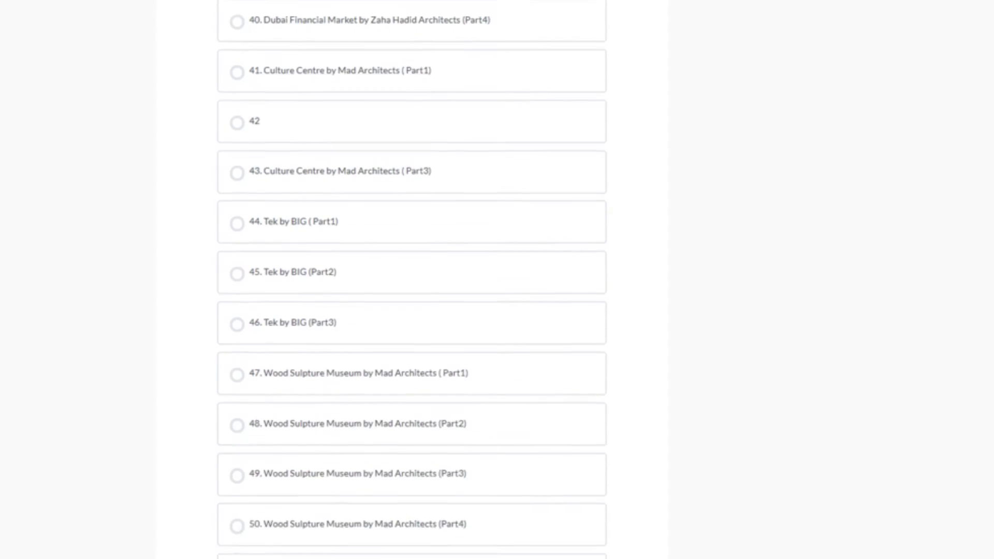
{"action": "scroll", "coordinate": [497, 279], "scroll_direction": "down", "scroll_amount": 10}
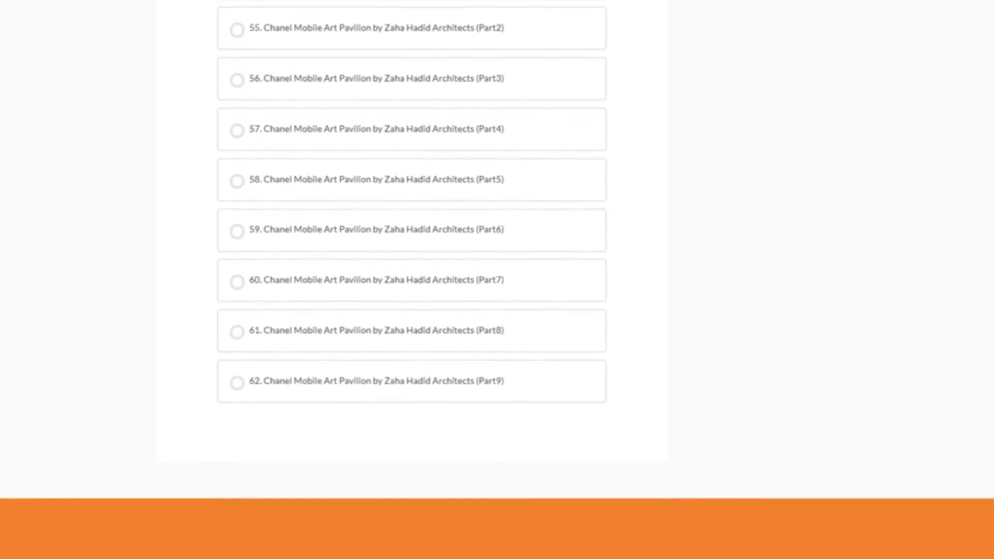